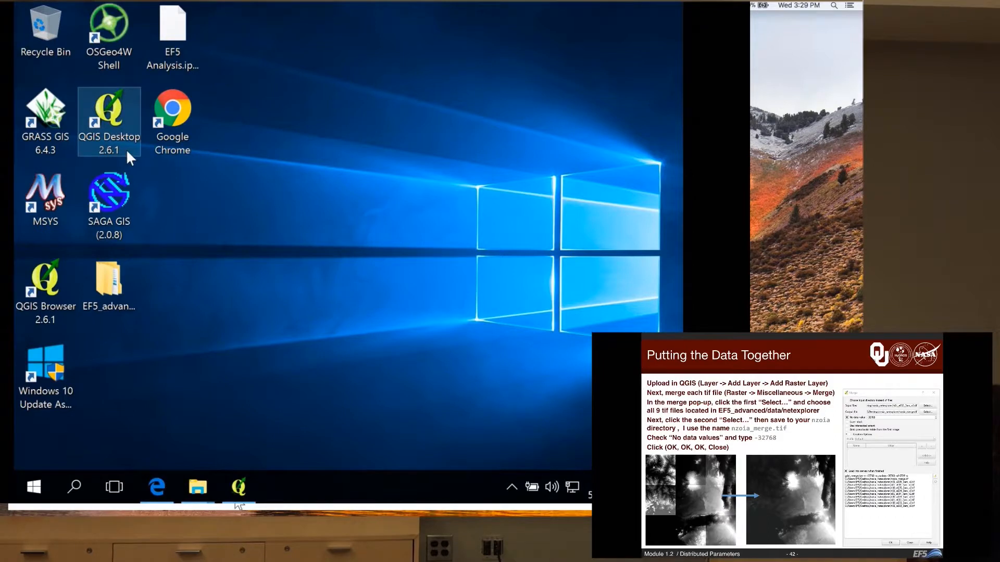
Step: Switch to QGIS and start a raster Merge with all nine TIF files from EF5_advanced/data/netexplorer as input files
left_click(239, 482)
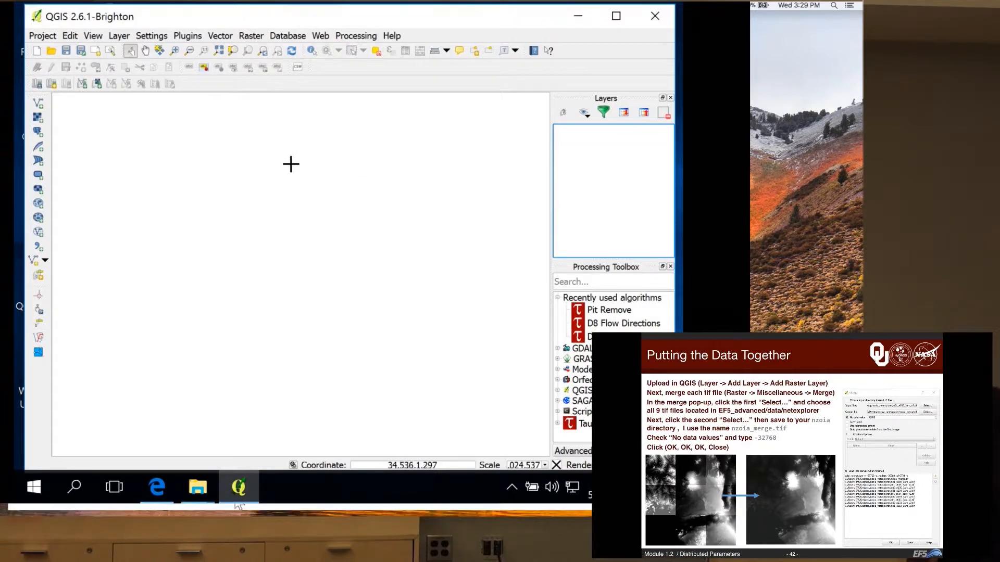
left_click(253, 39)
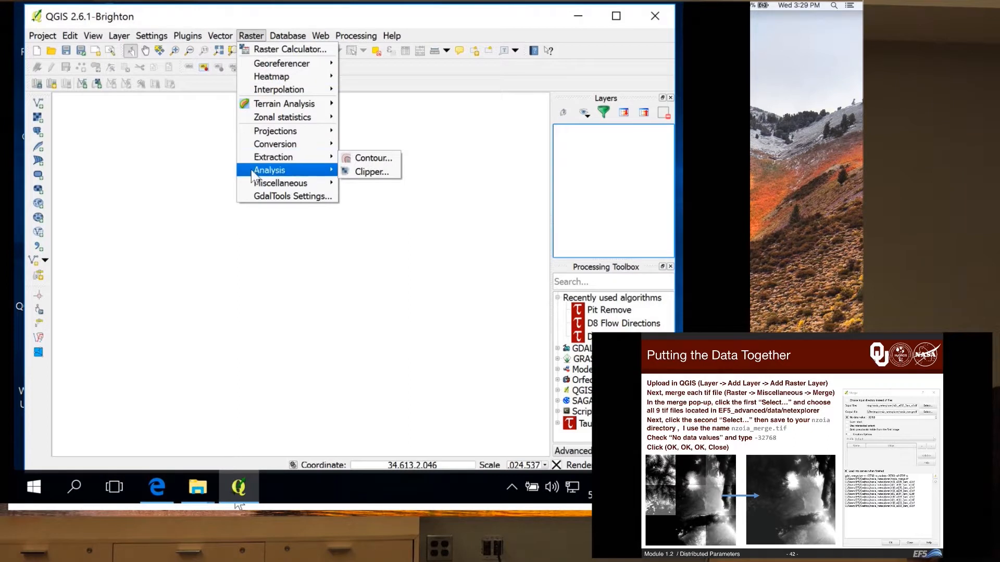
mouse_move(250, 187)
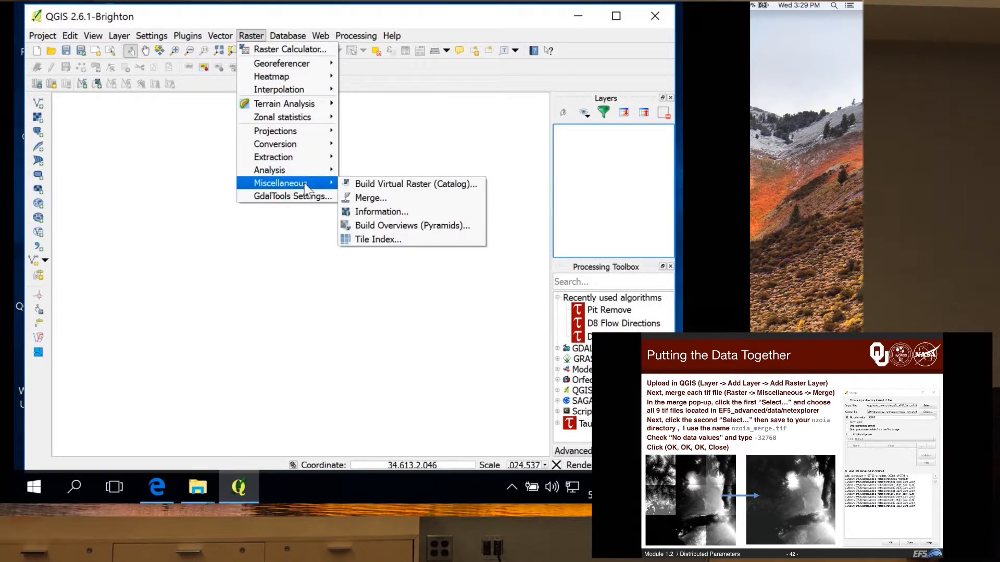
left_click(404, 199)
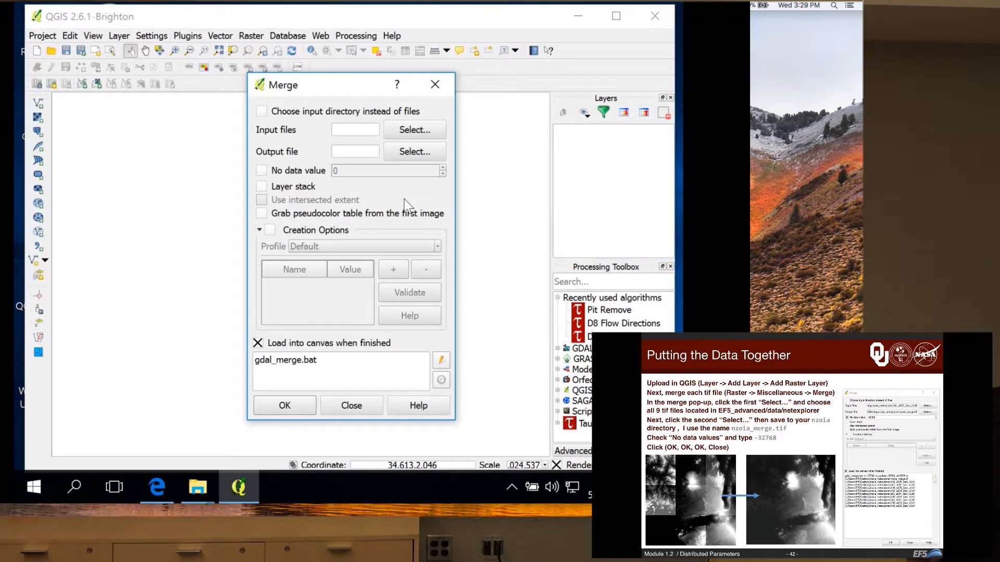
left_click(427, 129)
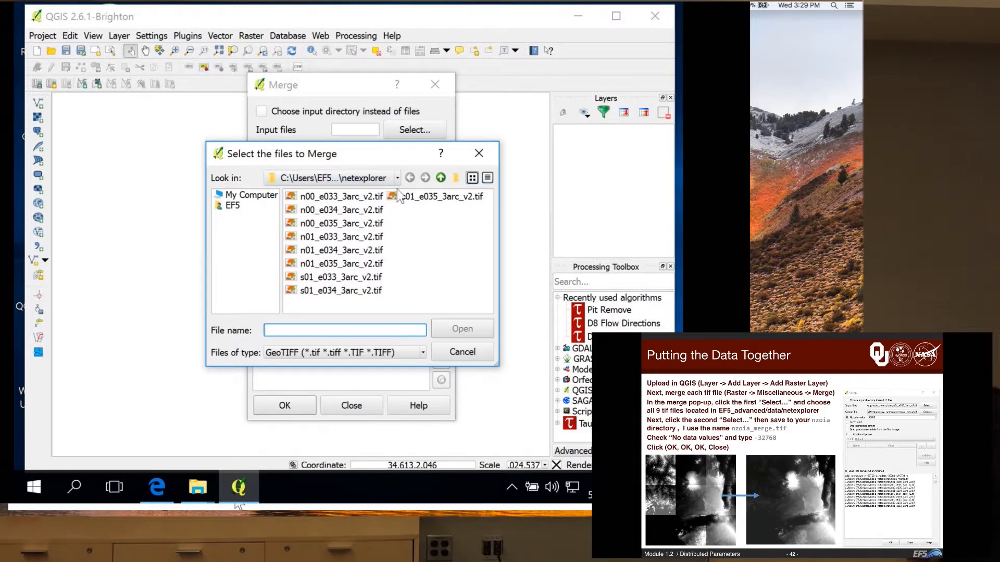
left_click(440, 179)
left_click(440, 178)
left_click(439, 178)
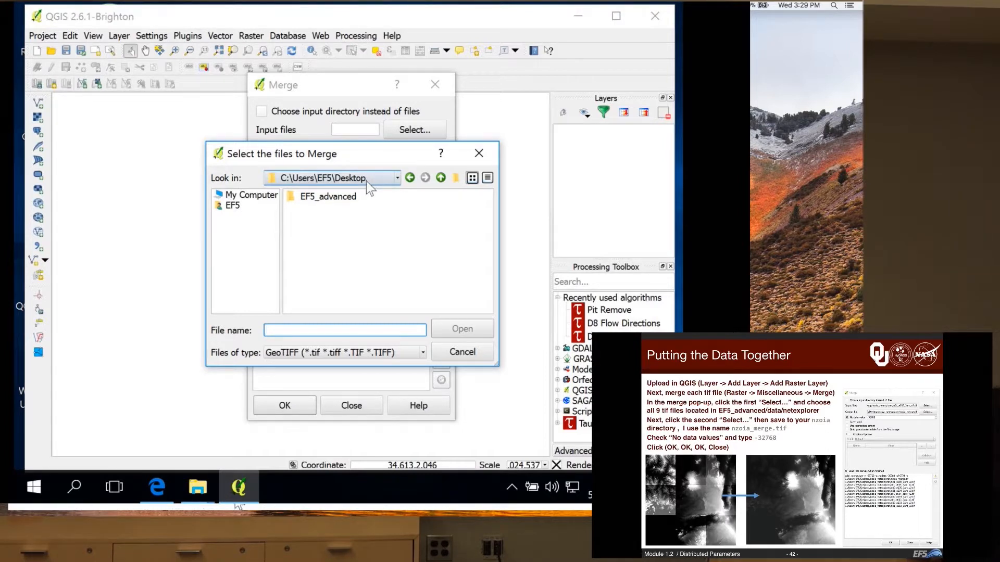
double_click(333, 197)
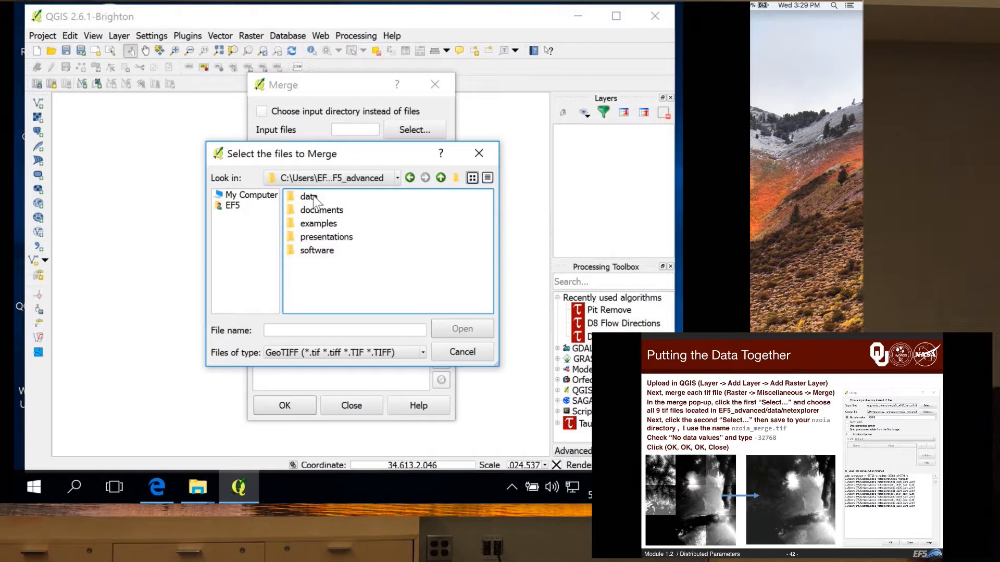
double_click(313, 197)
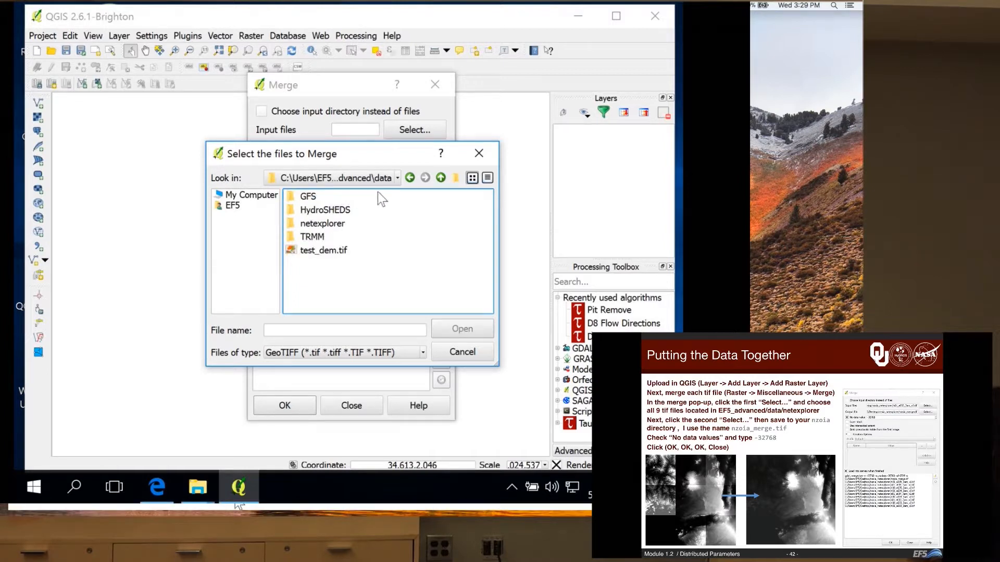
double_click(322, 224)
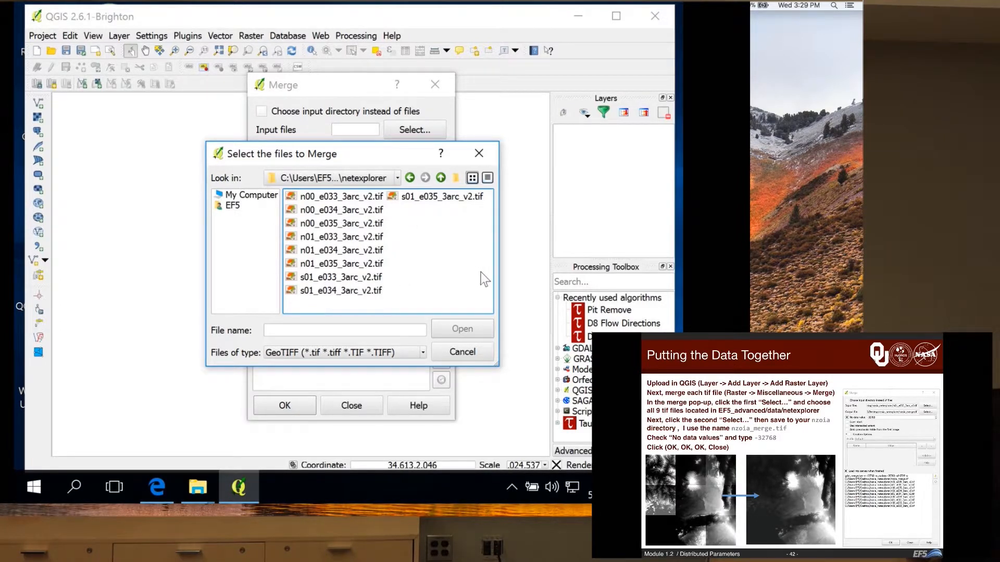
left_click_drag(487, 299, 361, 191)
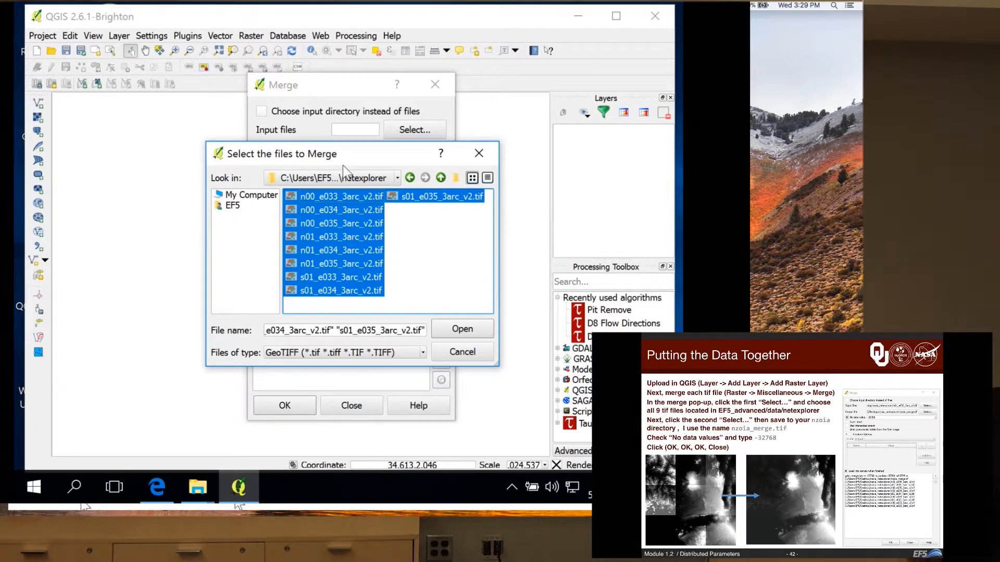
left_click(452, 329)
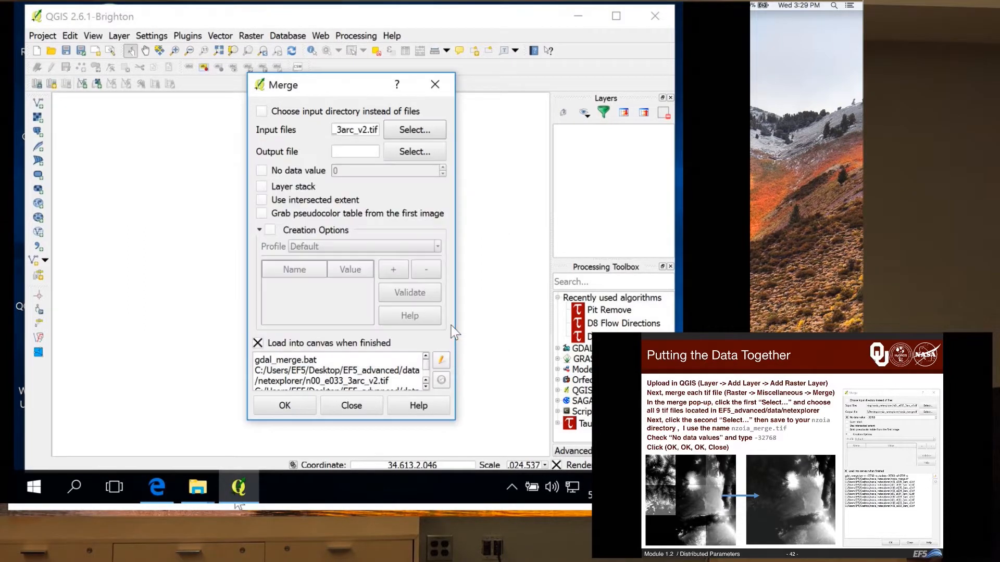
Step: Set the merge output file to nzoia_merge.tif in the netexplorer folder
left_click_drag(454, 323, 577, 321)
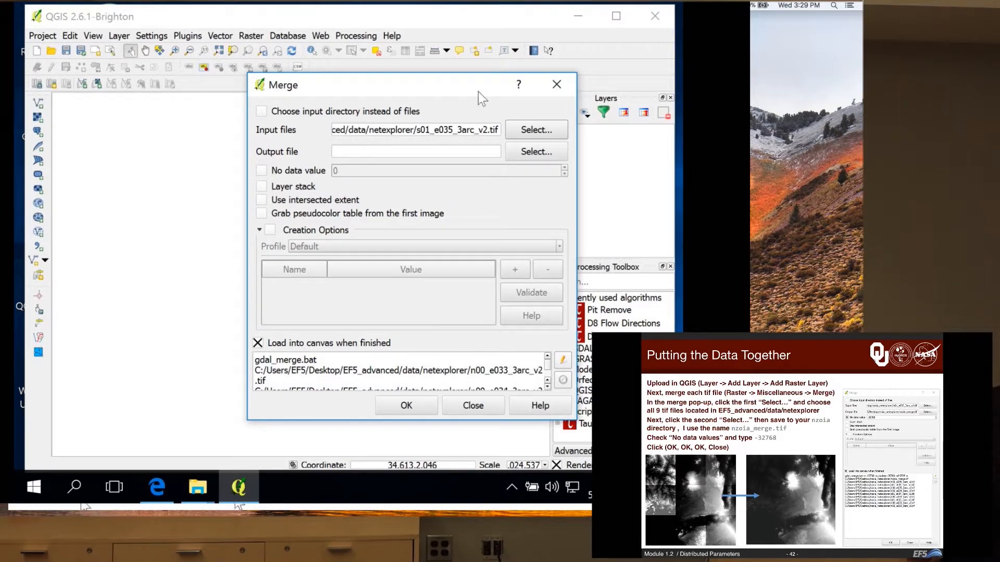
left_click_drag(458, 84, 419, 84)
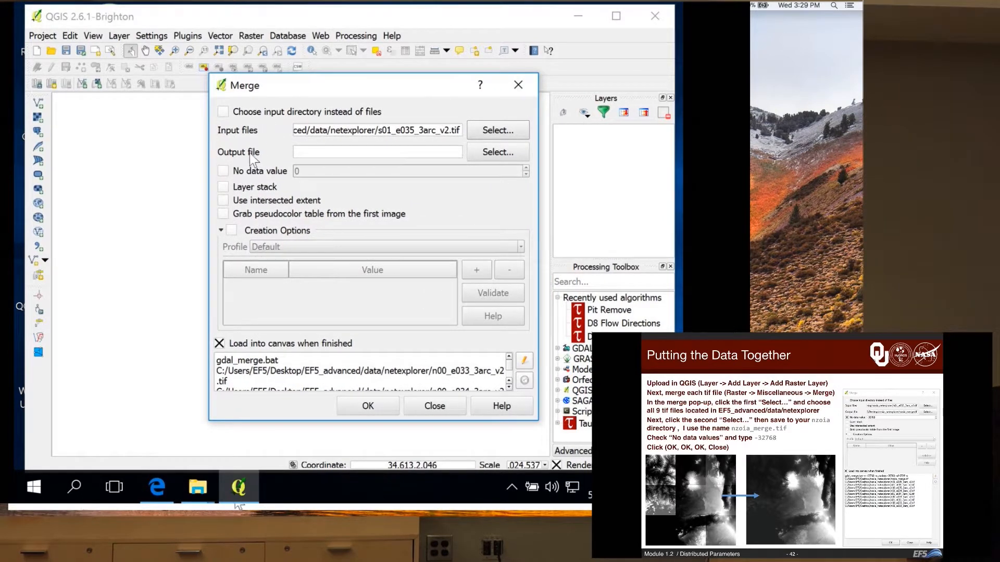
left_click(494, 152)
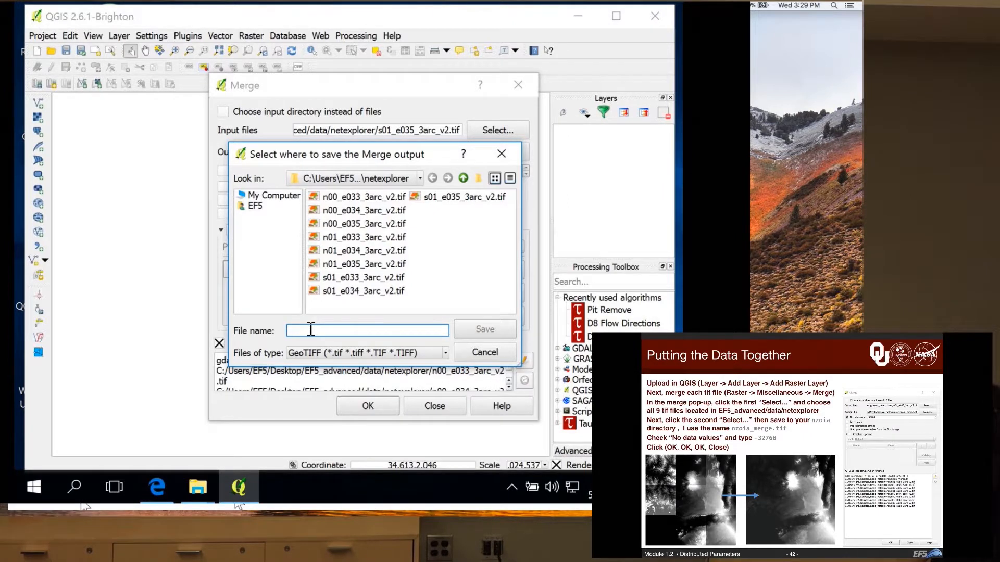
type("nzoia_merge.tif")
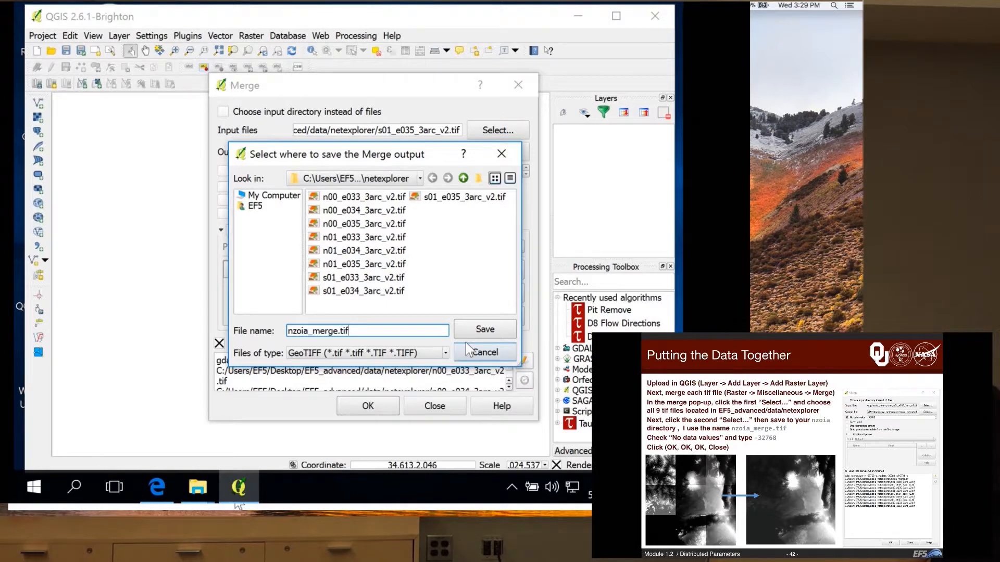
left_click(476, 329)
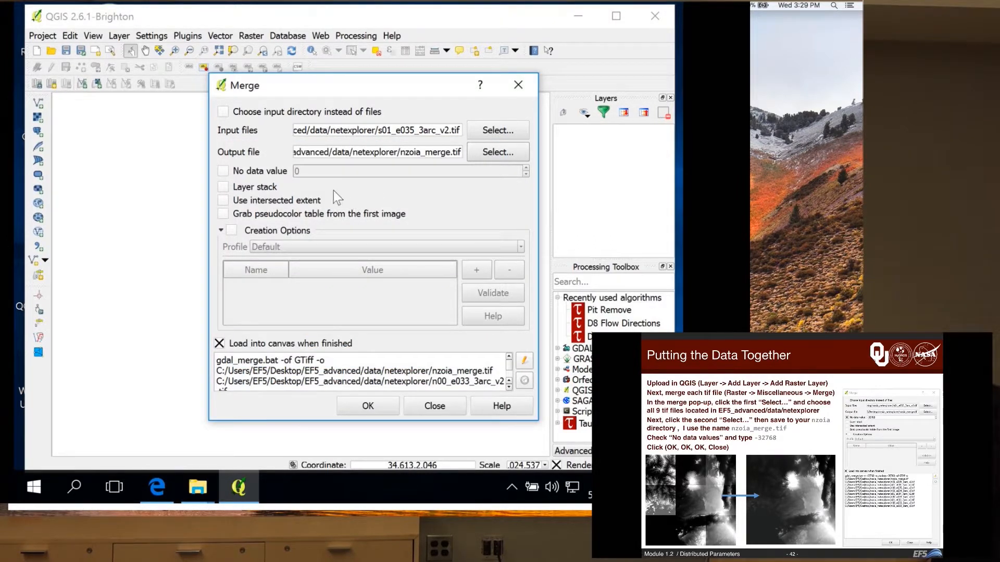
Step: Enable the no data value for the merge and set it to -32768
left_click(222, 171)
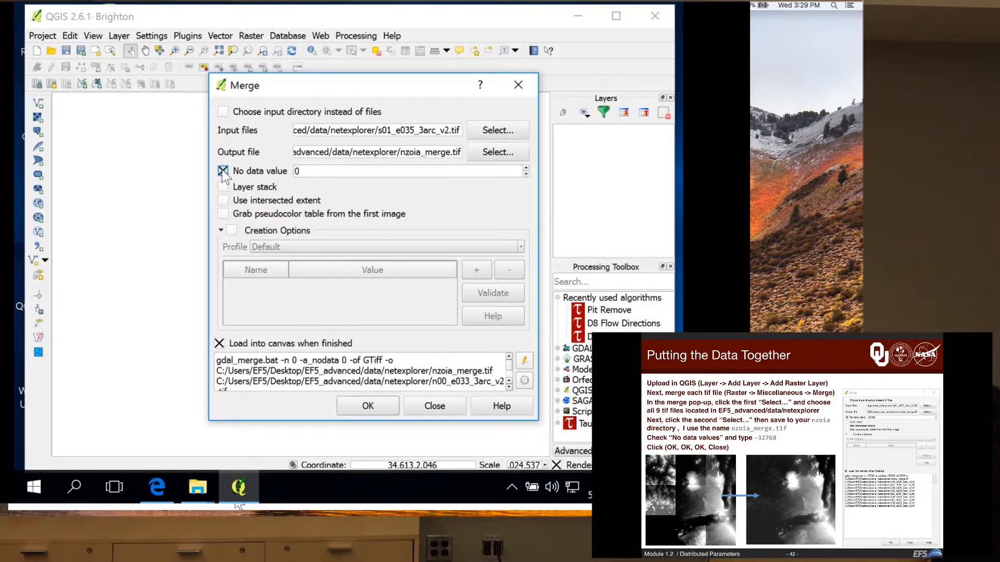
left_click(305, 171)
key("BackSpace")
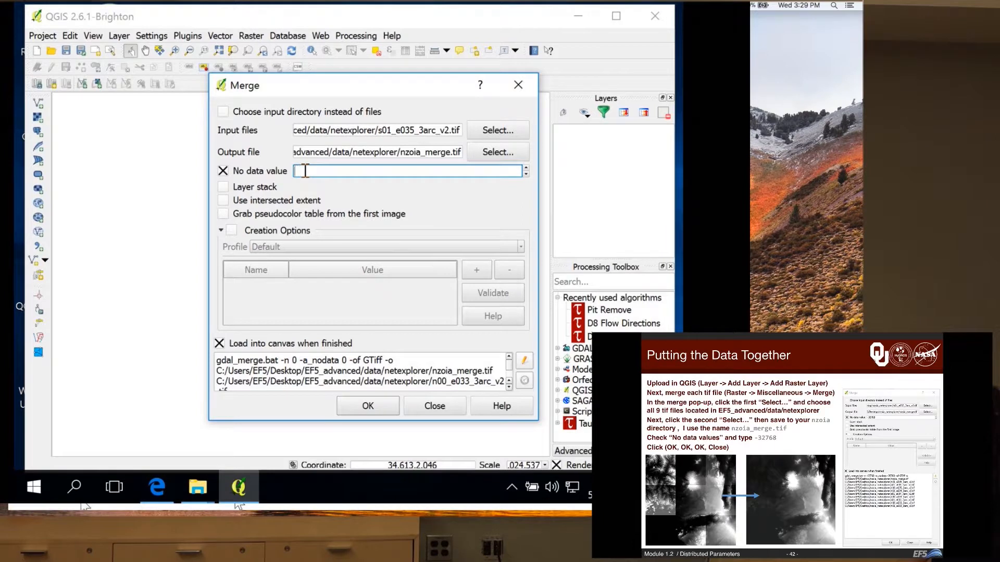
type("-3")
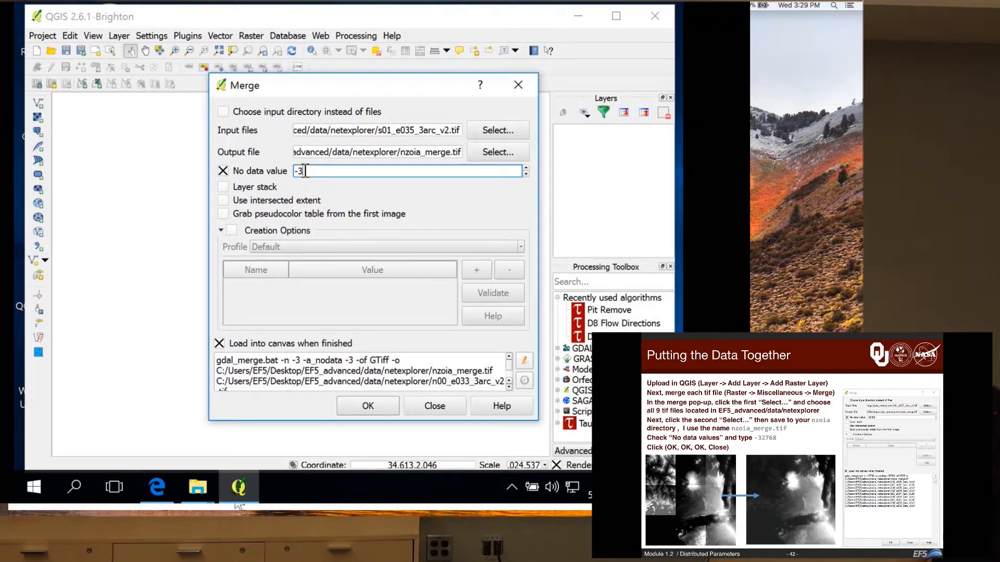
type("2768")
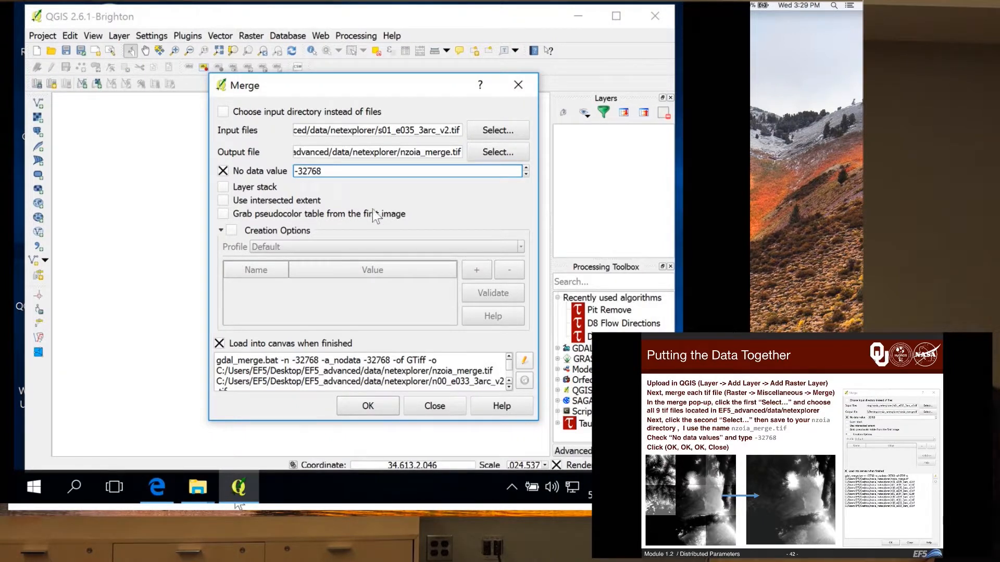
Step: Run the merge, dismiss the process message and close the Merge dialog
left_click(347, 402)
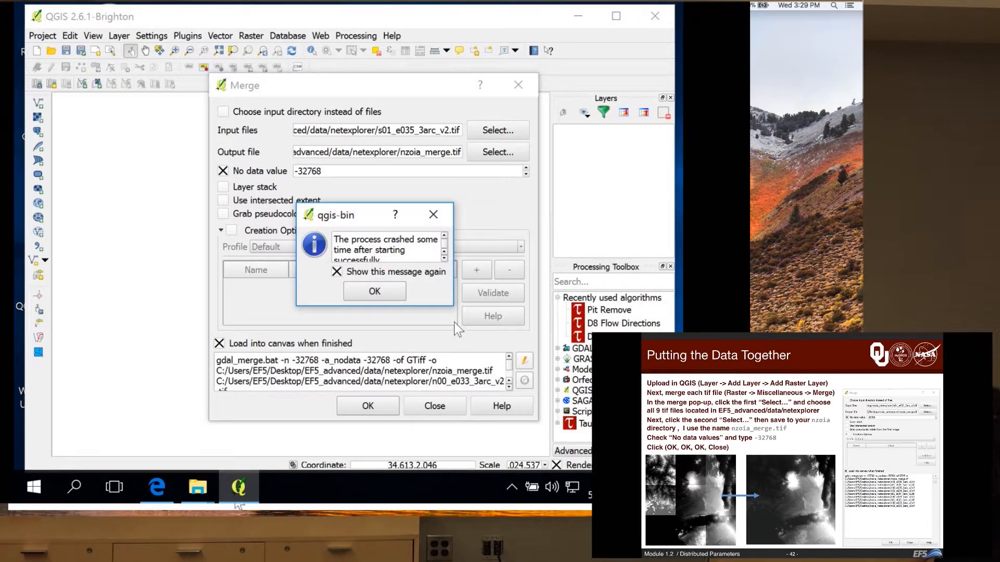
left_click_drag(453, 309, 484, 338)
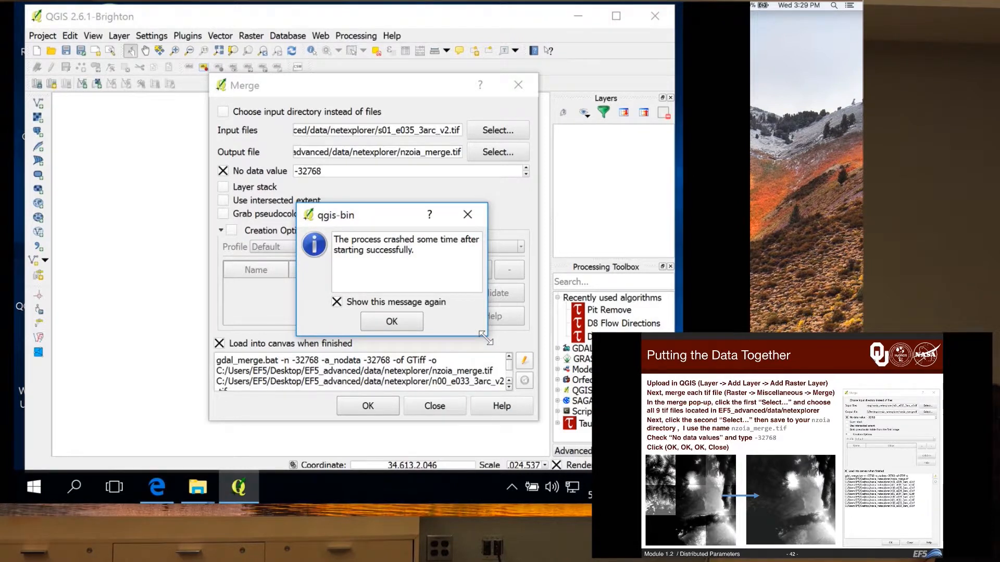
left_click(427, 306)
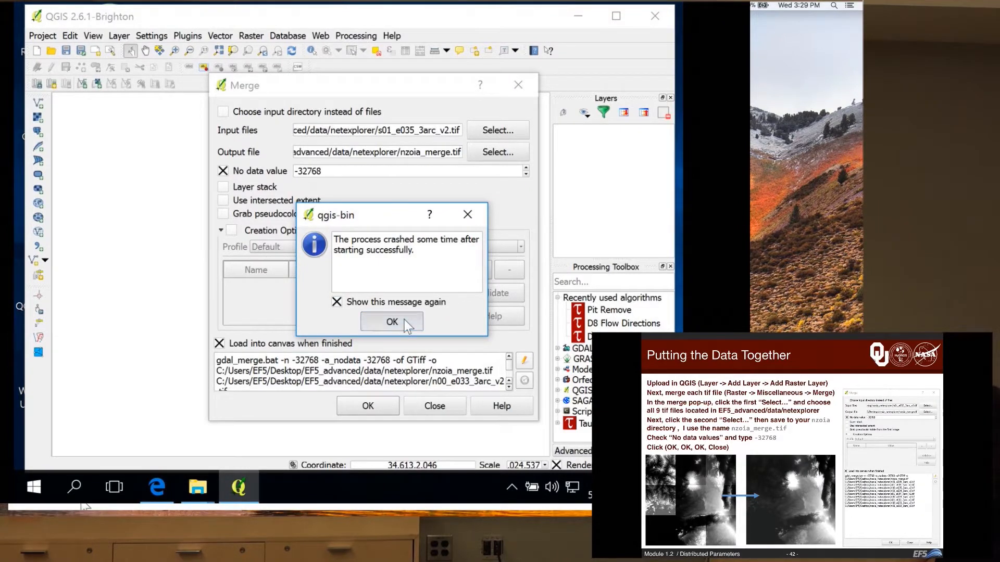
left_click(404, 320)
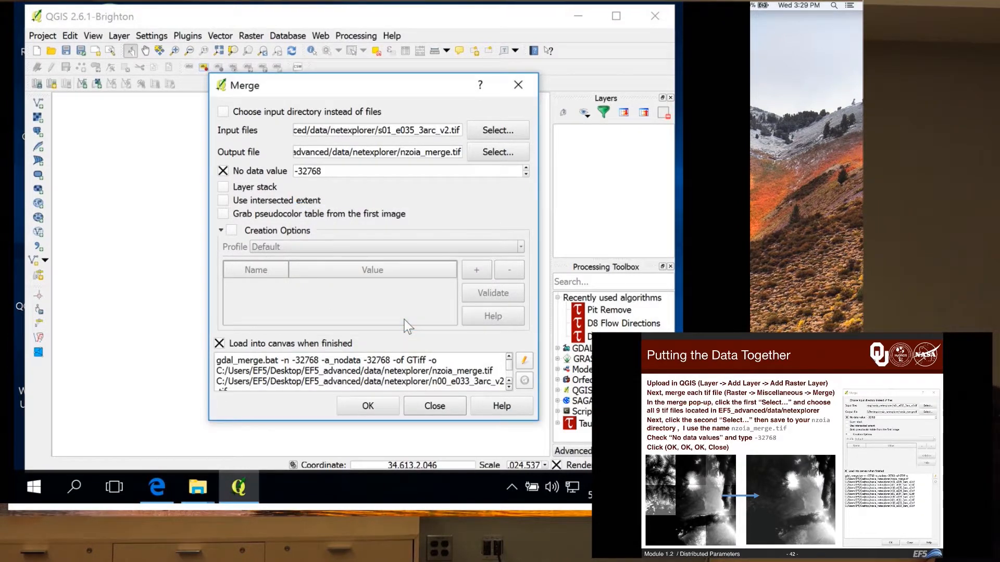
left_click(439, 409)
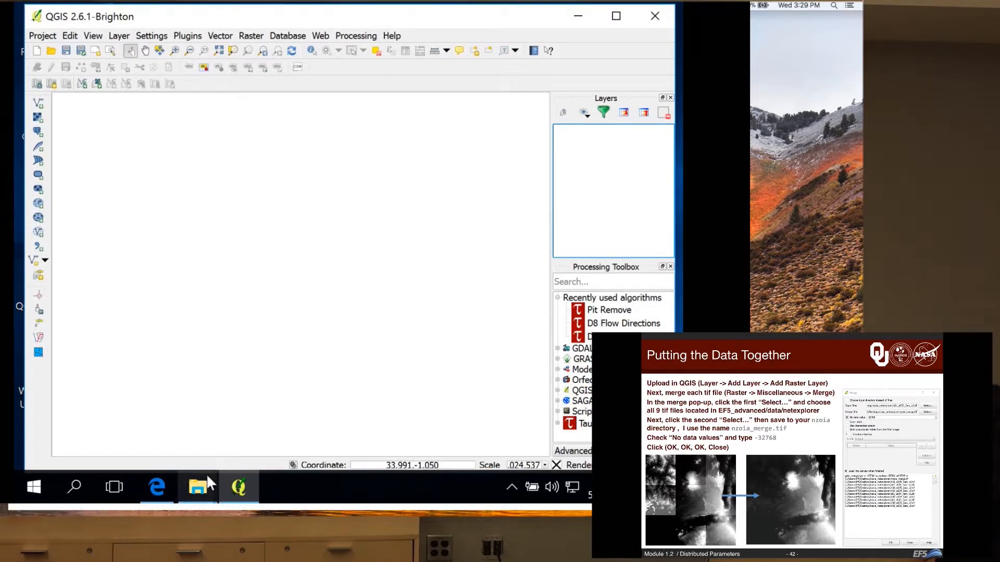
Step: Switch to File Explorer and check the contents of EF5_advanced/data/netexplorer for the merged raster
mouse_move(198, 489)
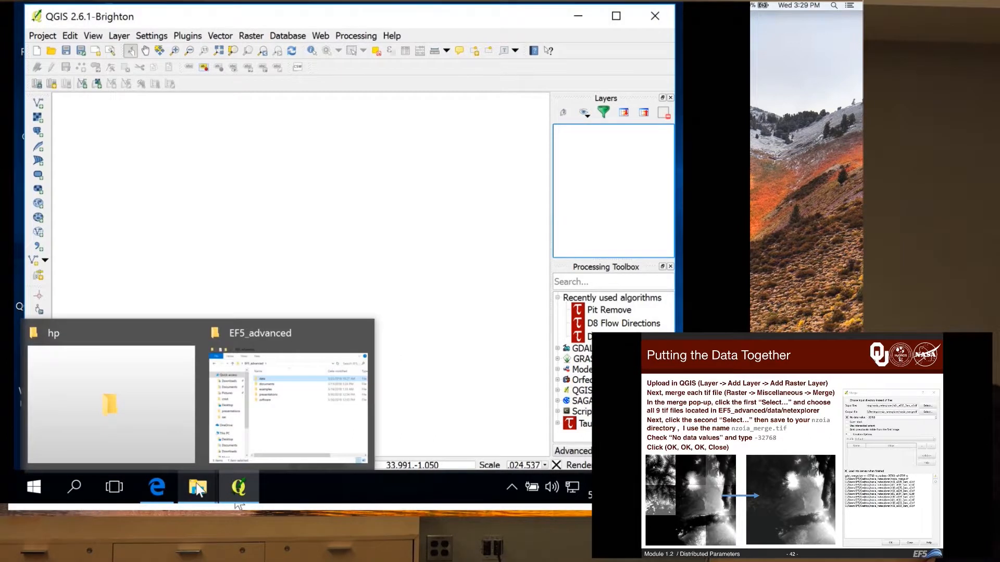
left_click(244, 435)
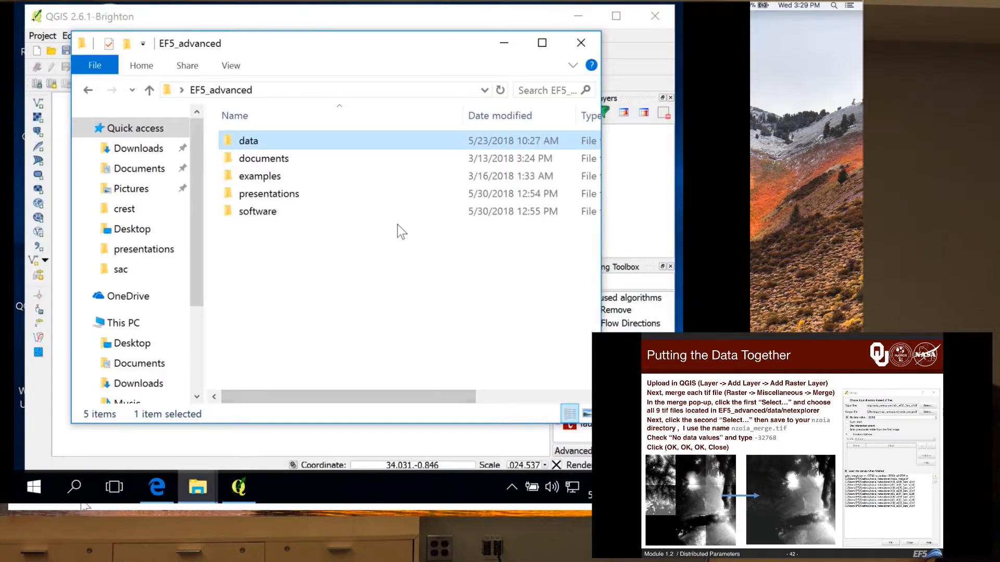
double_click(312, 142)
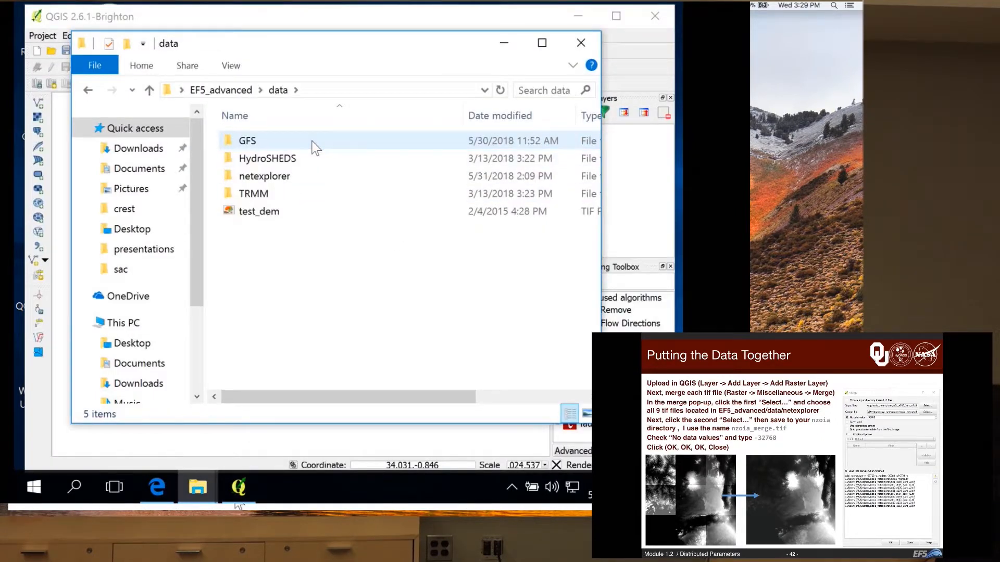
double_click(285, 175)
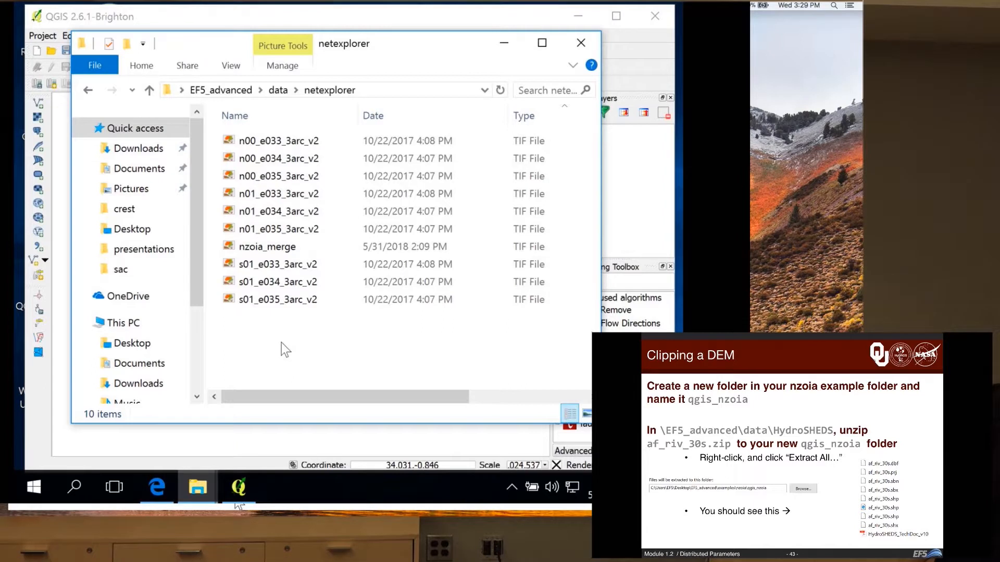
Step: Create a new folder named qgis_nzoia inside EF5_advanced/examples/nzoia
left_click(221, 91)
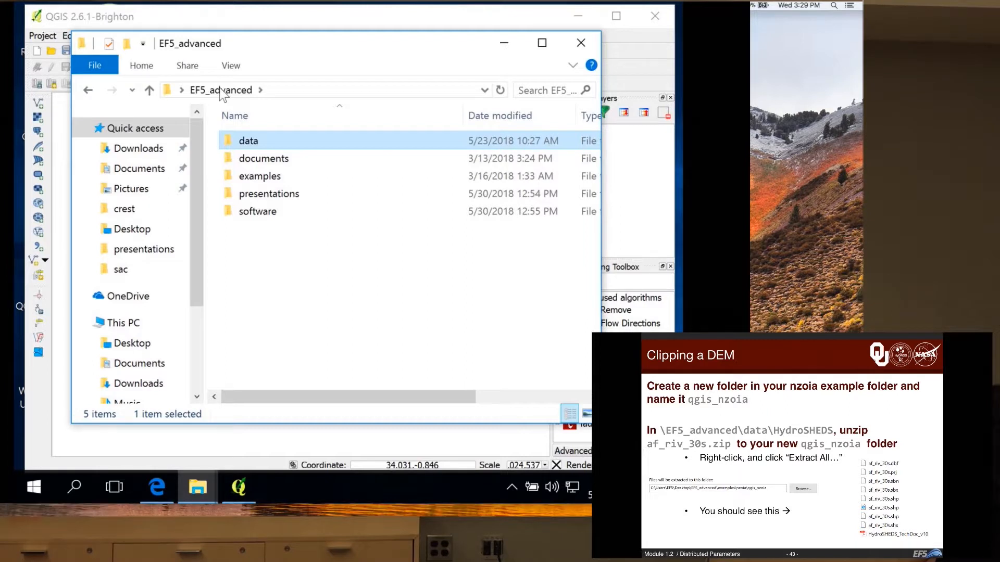
double_click(278, 174)
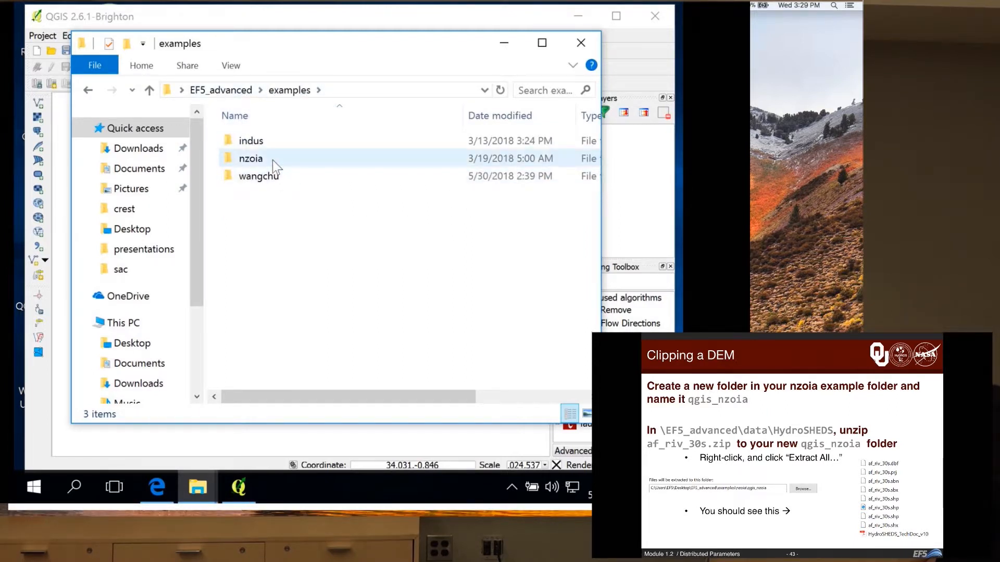
double_click(273, 160)
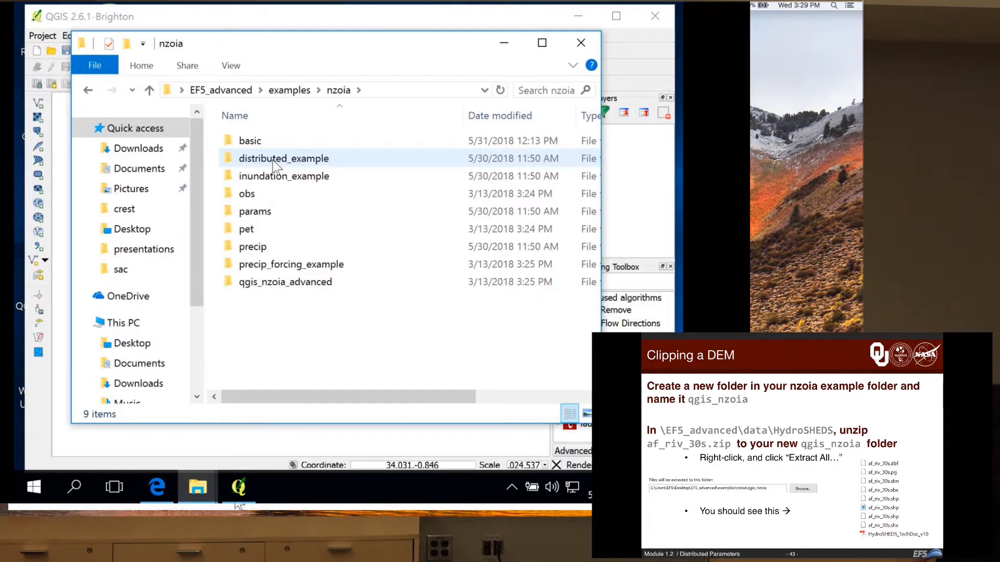
right_click(274, 303)
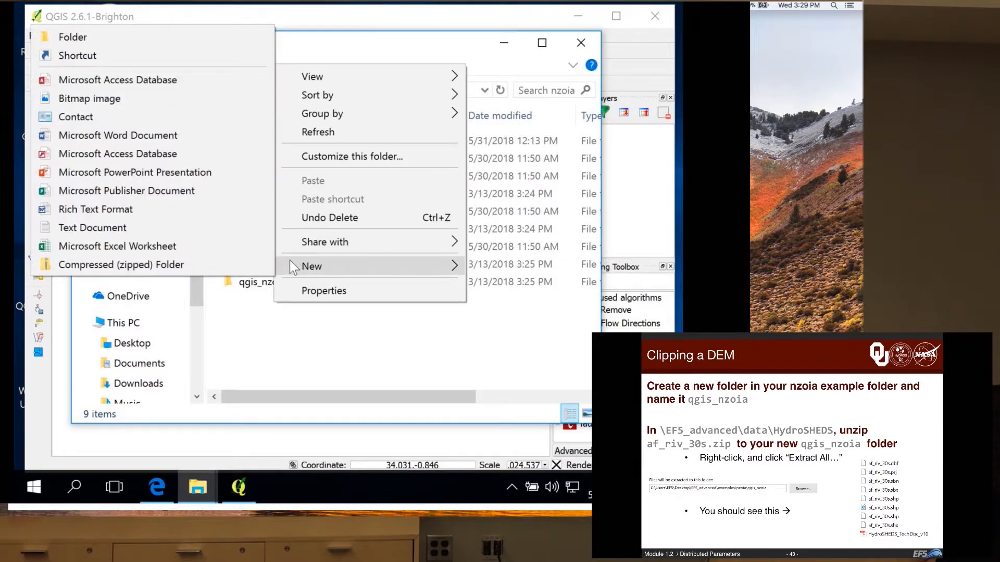
left_click(250, 345)
right_click(250, 346)
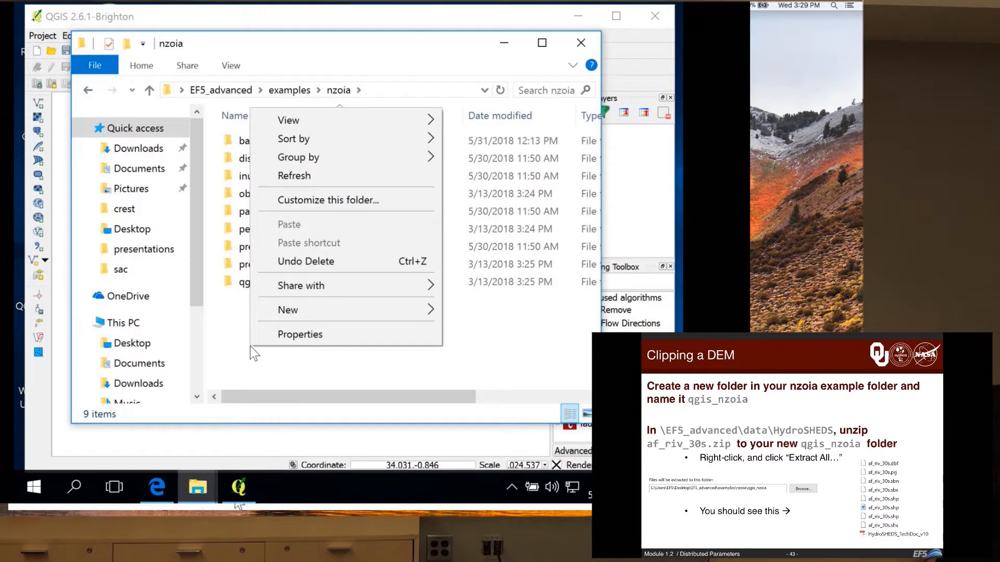
mouse_move(282, 311)
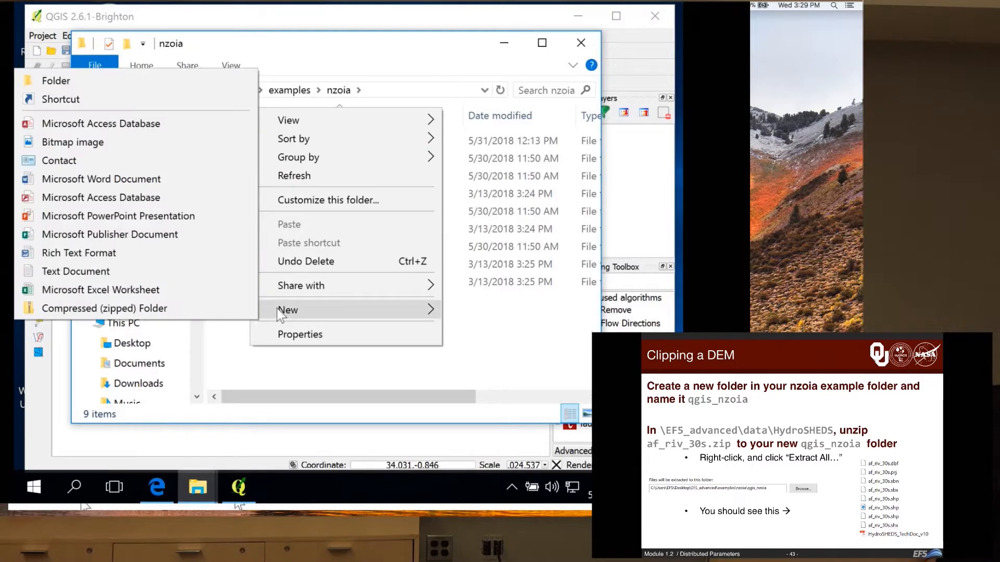
left_click(130, 80)
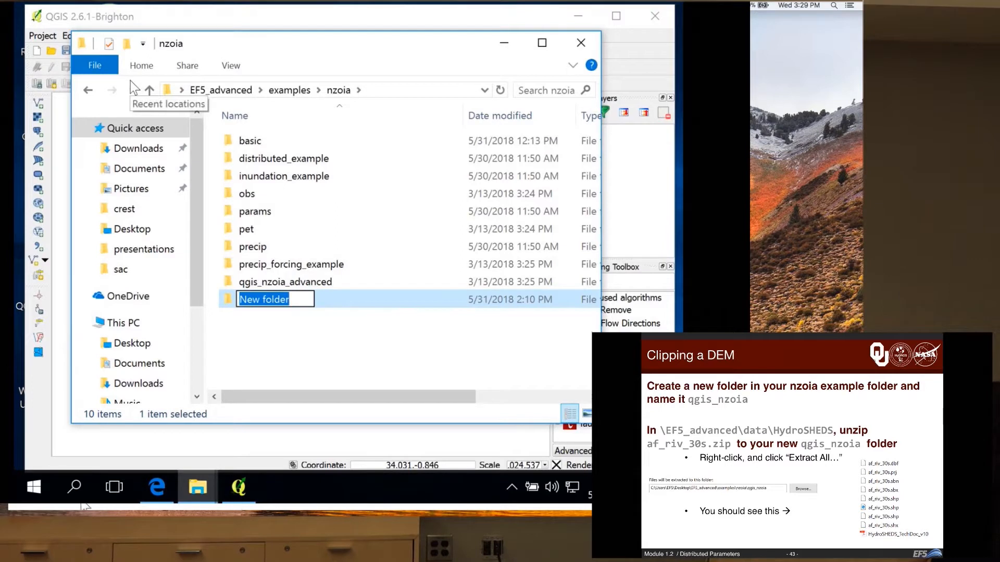
type("q")
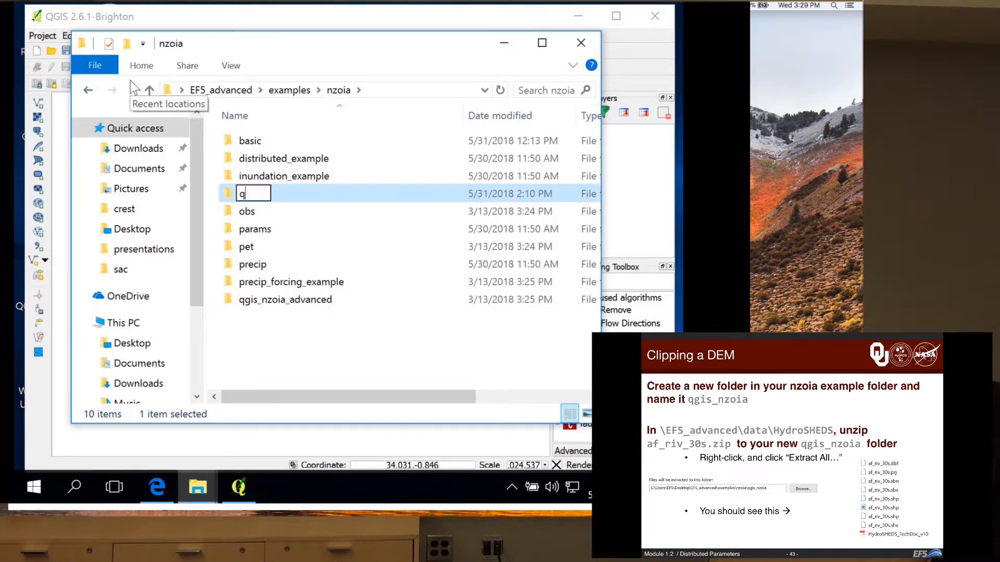
type("gis_nzoia")
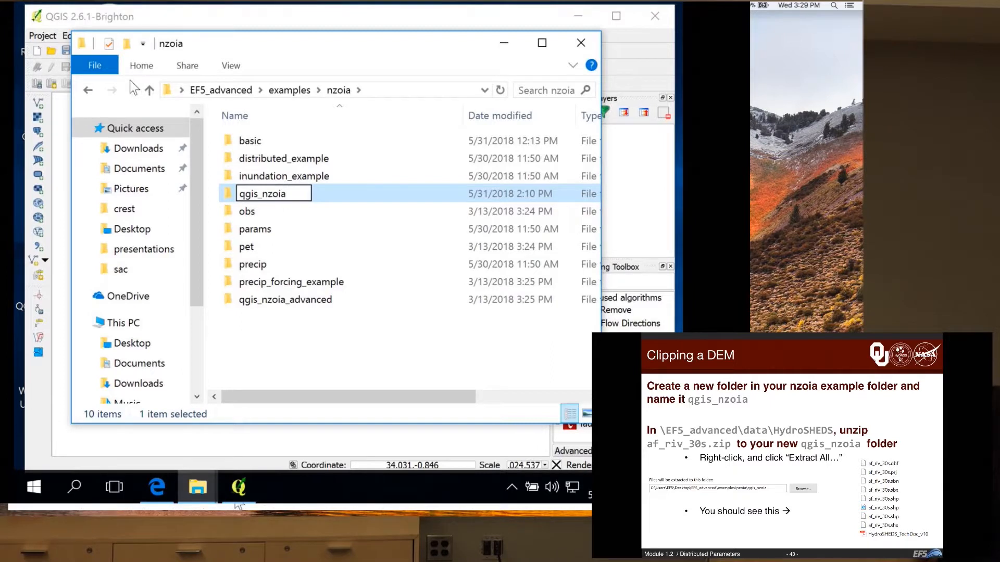
key("Return")
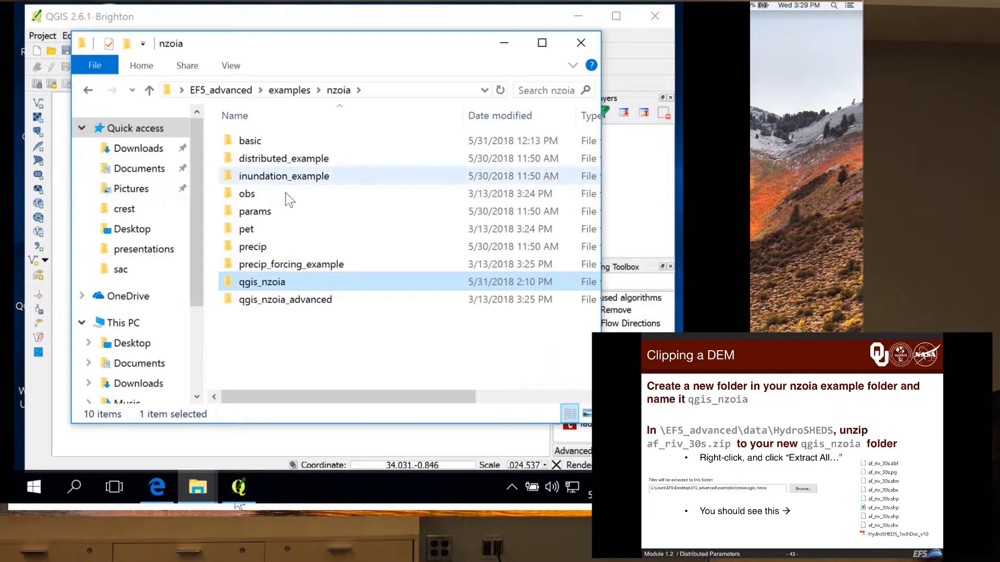
Step: Start extracting all files from the af_riv_30s archive in EF5_advanced/data/HydroSHEDS
left_click(229, 91)
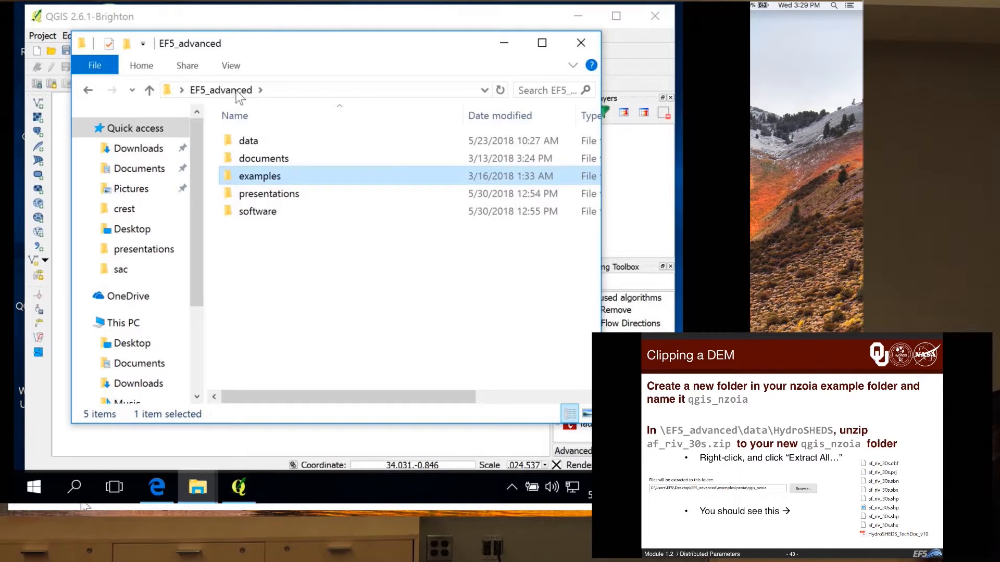
double_click(285, 141)
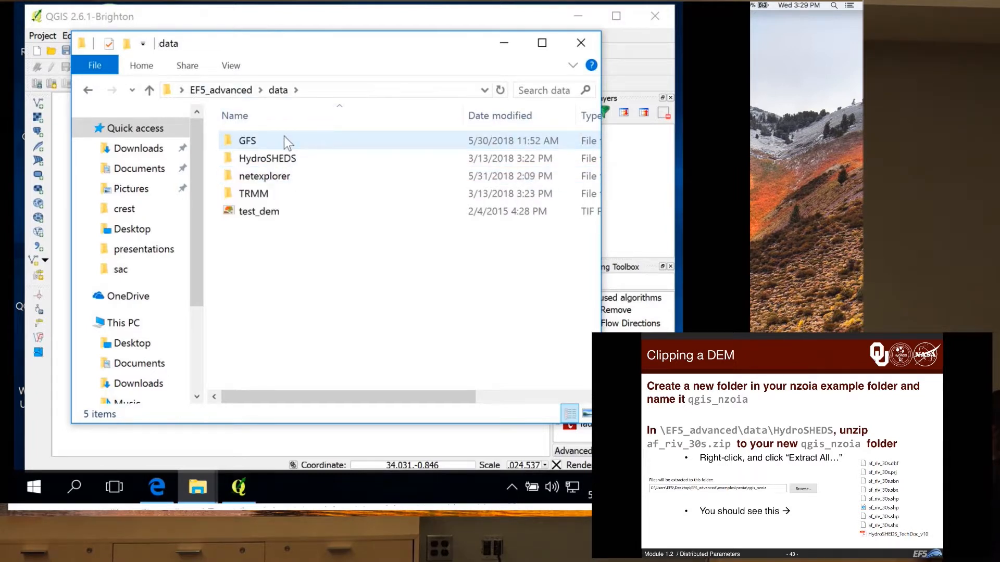
double_click(290, 162)
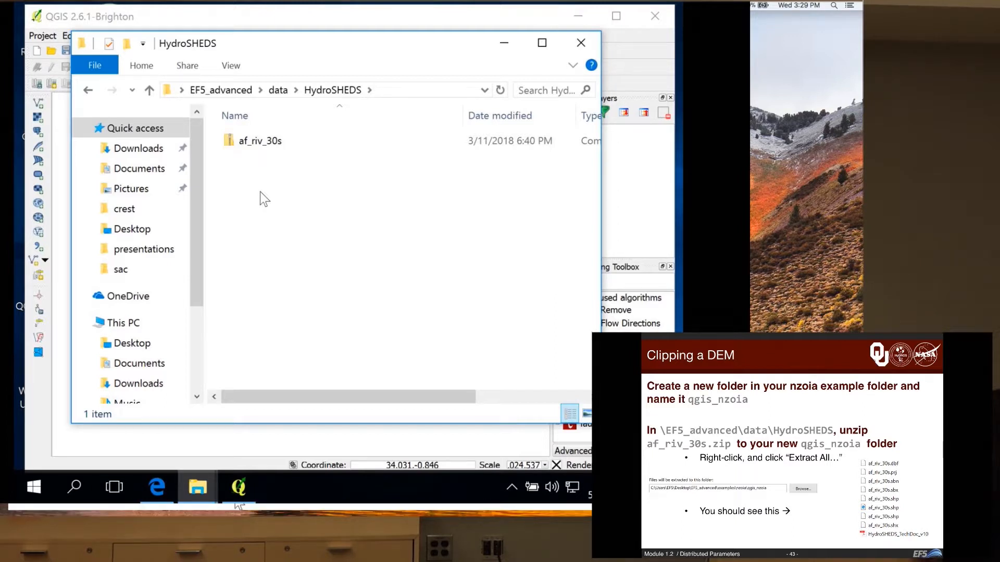
left_click(270, 141)
right_click(270, 142)
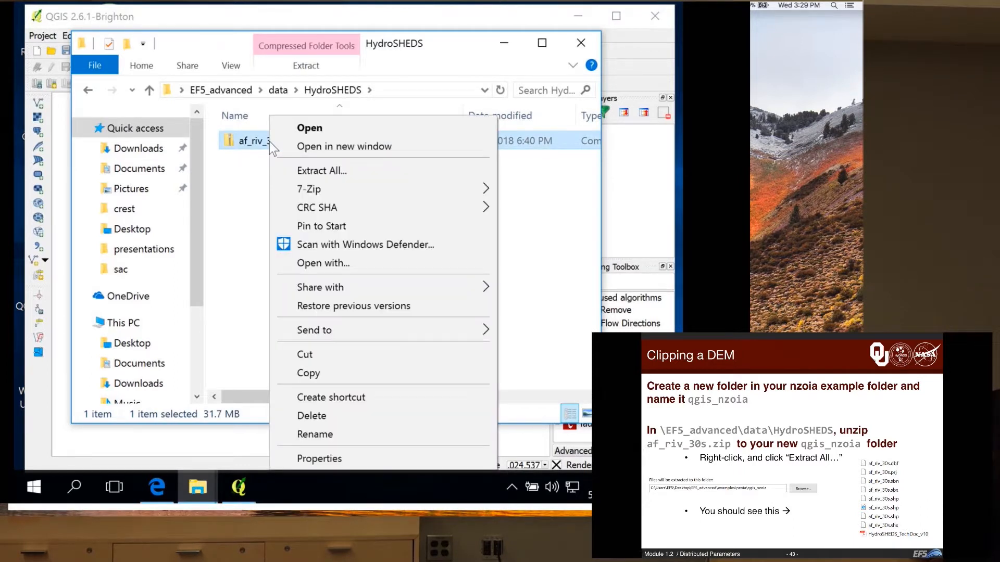
left_click(307, 171)
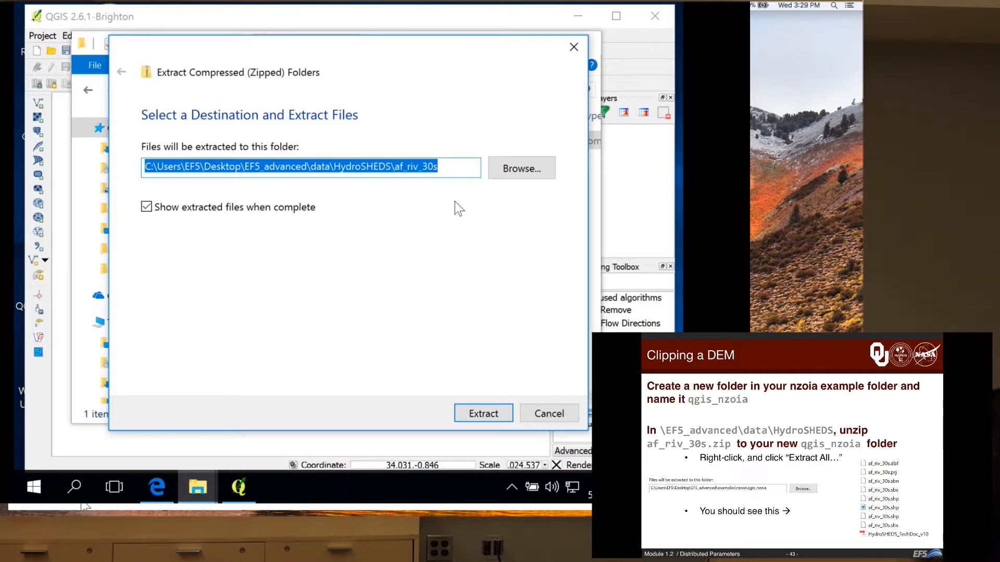
Step: Set the extraction destination to the qgis_nzoia folder in Desktop/EF5_advanced/examples/nzoia
left_click(518, 166)
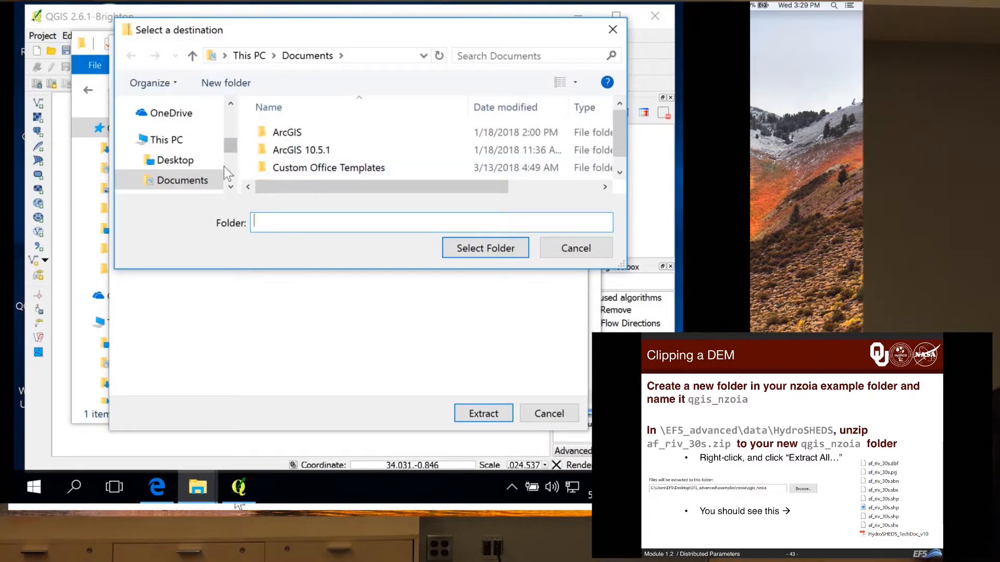
left_click(185, 165)
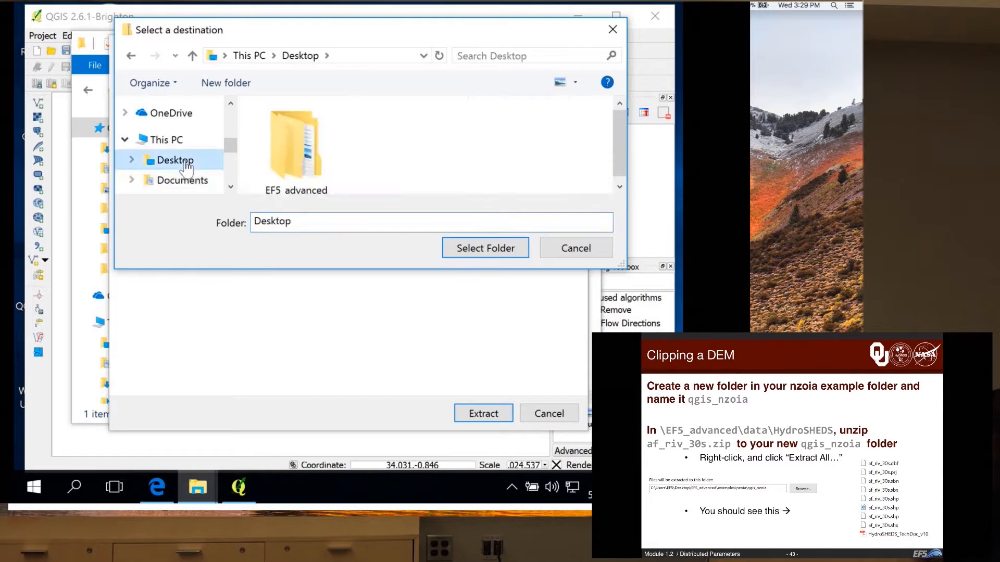
double_click(314, 153)
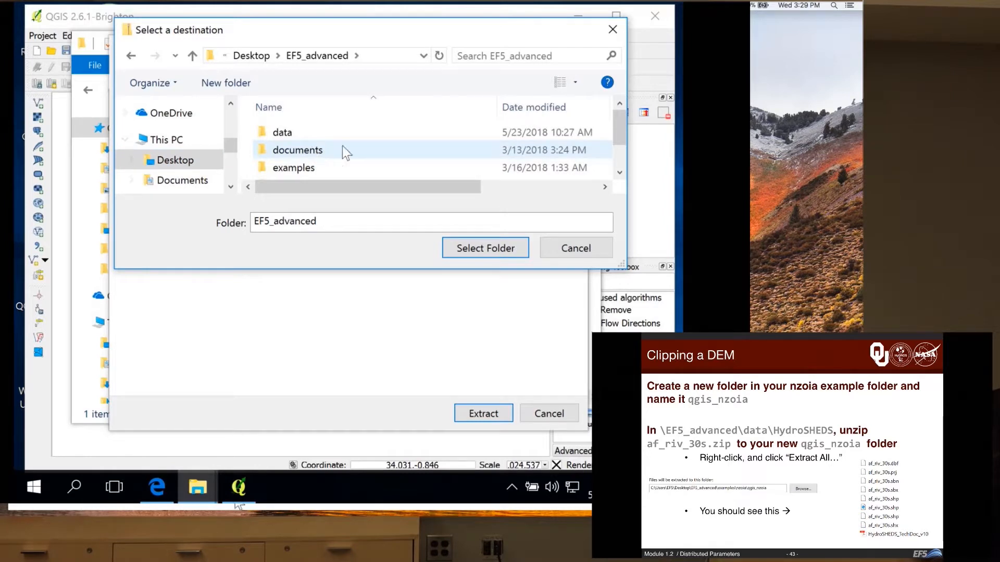
left_click_drag(624, 266, 632, 346)
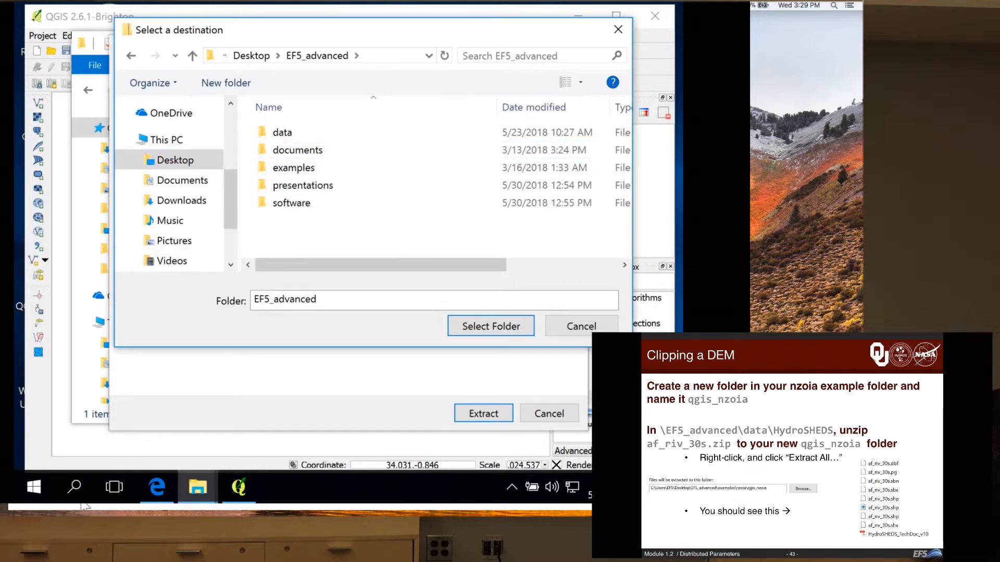
double_click(317, 169)
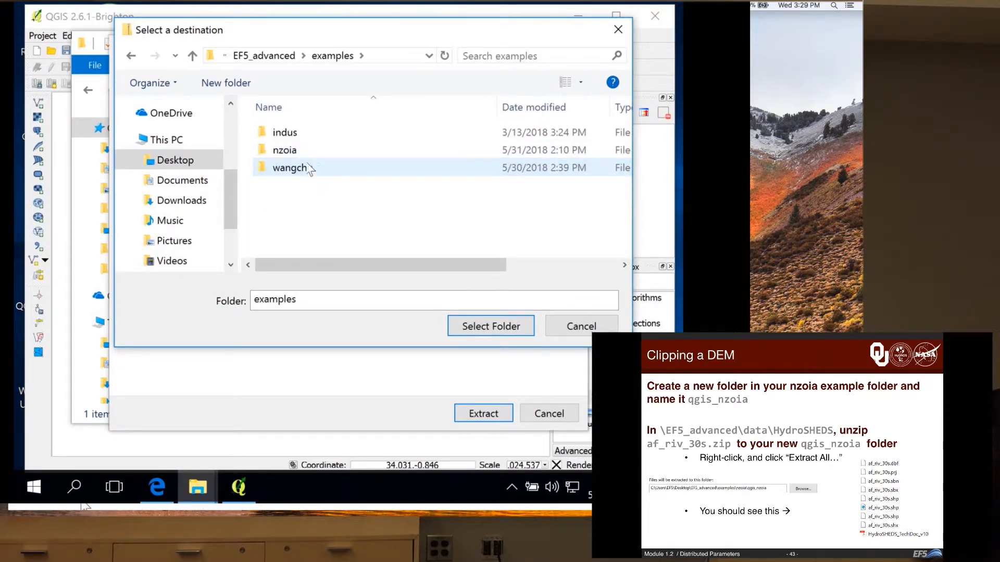
double_click(298, 153)
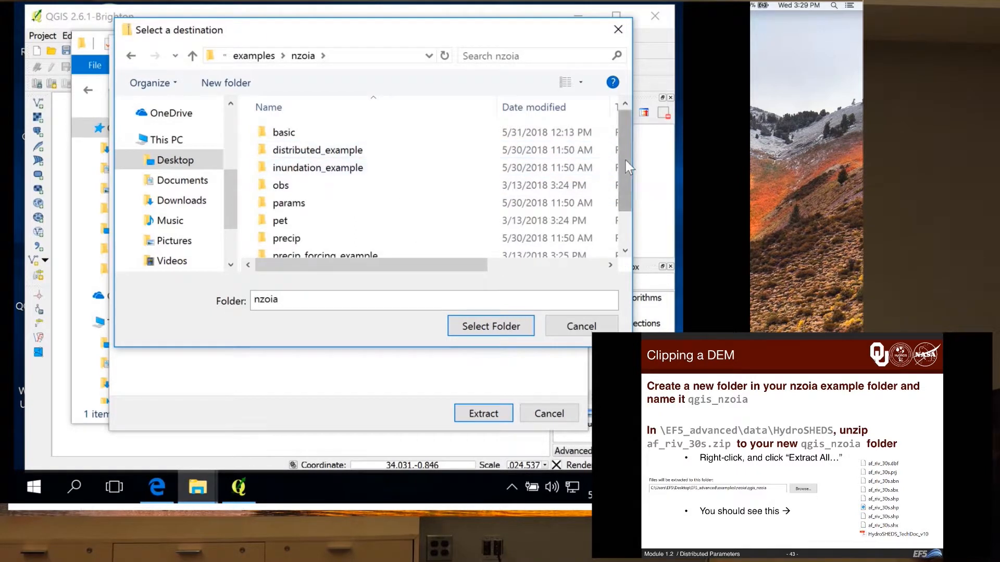
left_click_drag(626, 160, 621, 190)
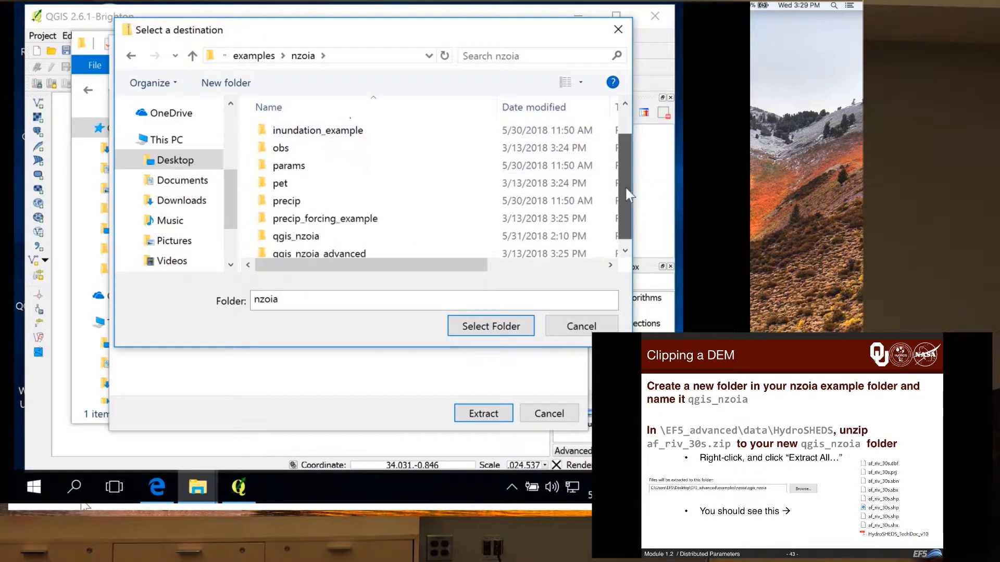
double_click(316, 231)
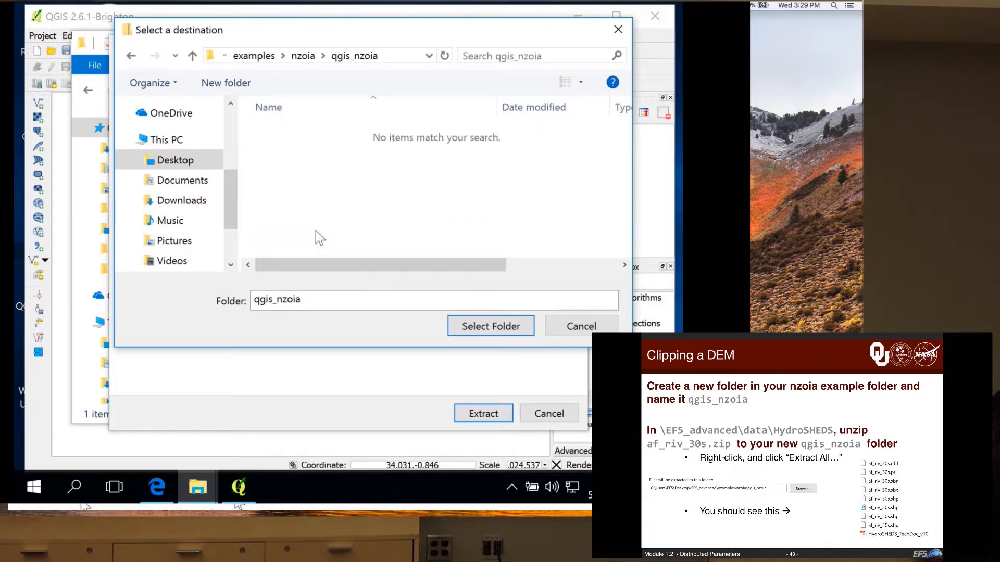
left_click(472, 328)
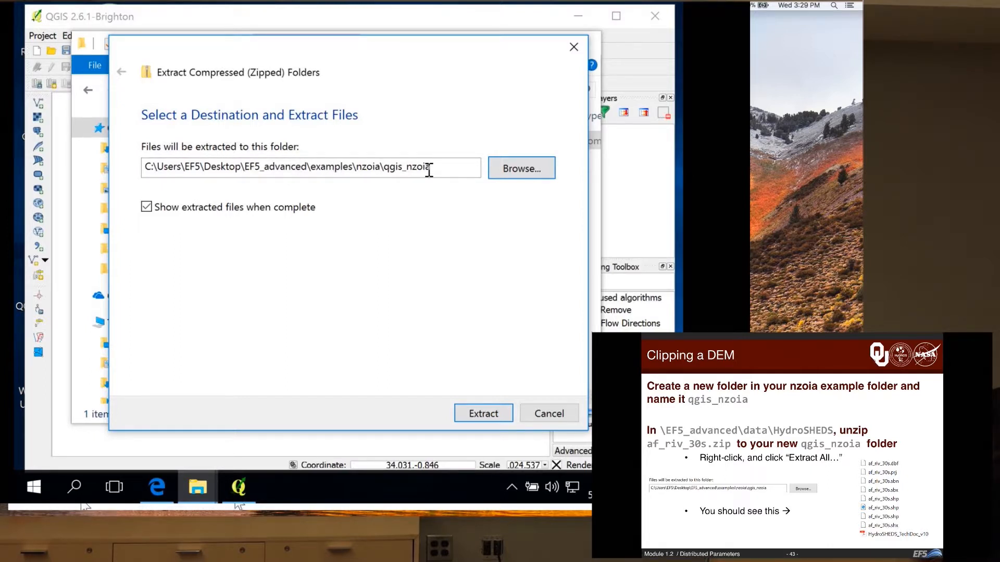
Step: Extract the archive and close both File Explorer windows to return to QGIS
left_click(474, 415)
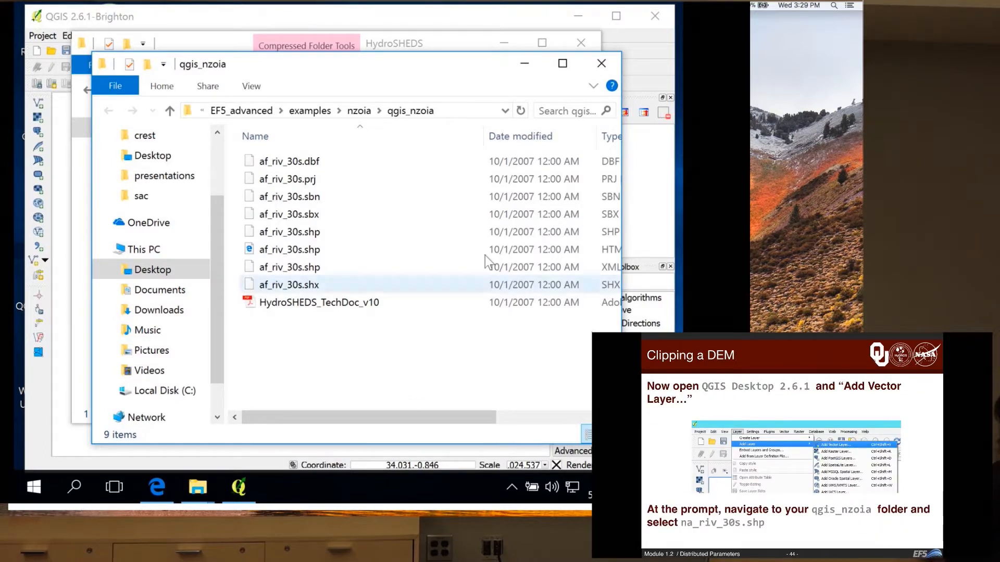
left_click(602, 63)
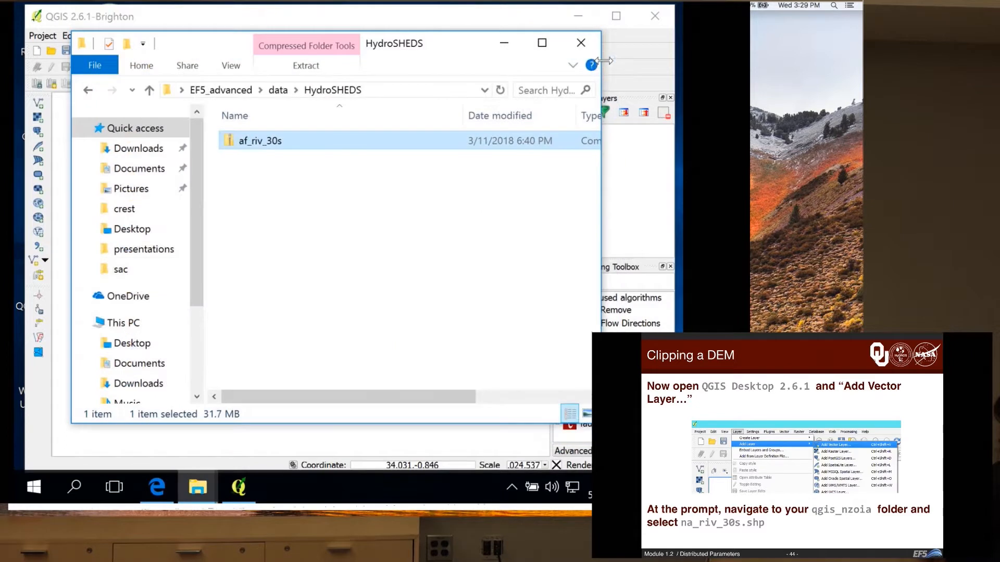
left_click(581, 43)
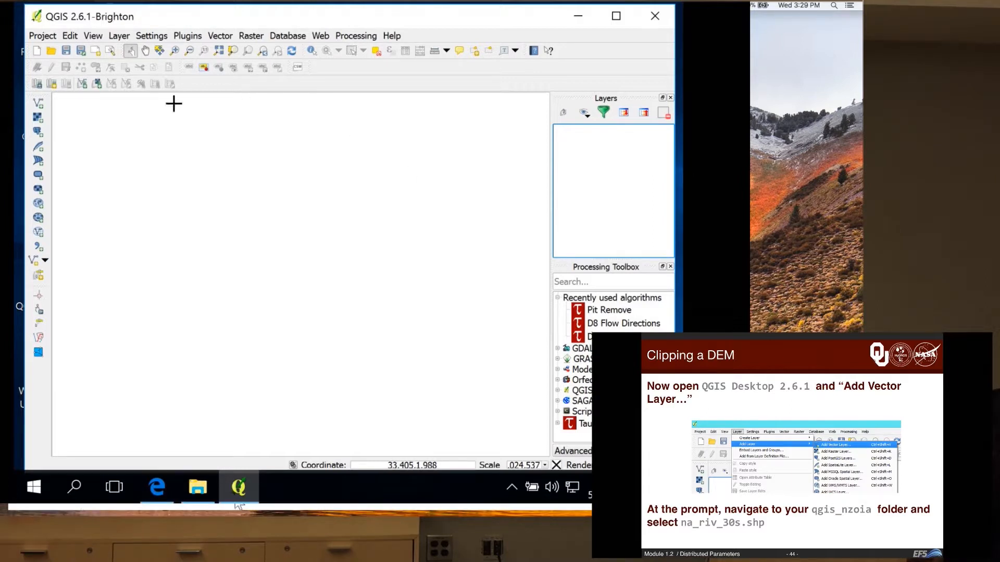
Step: Start adding a vector layer and browse to the EF5_advanced/examples/nzoia/qgis_nzoia folder for its dataset
left_click(122, 36)
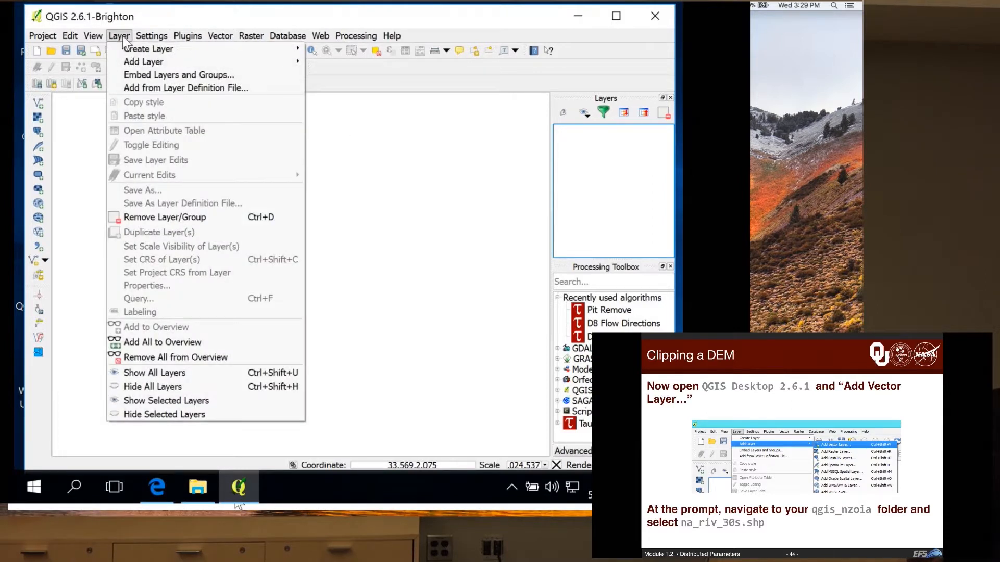
mouse_move(151, 63)
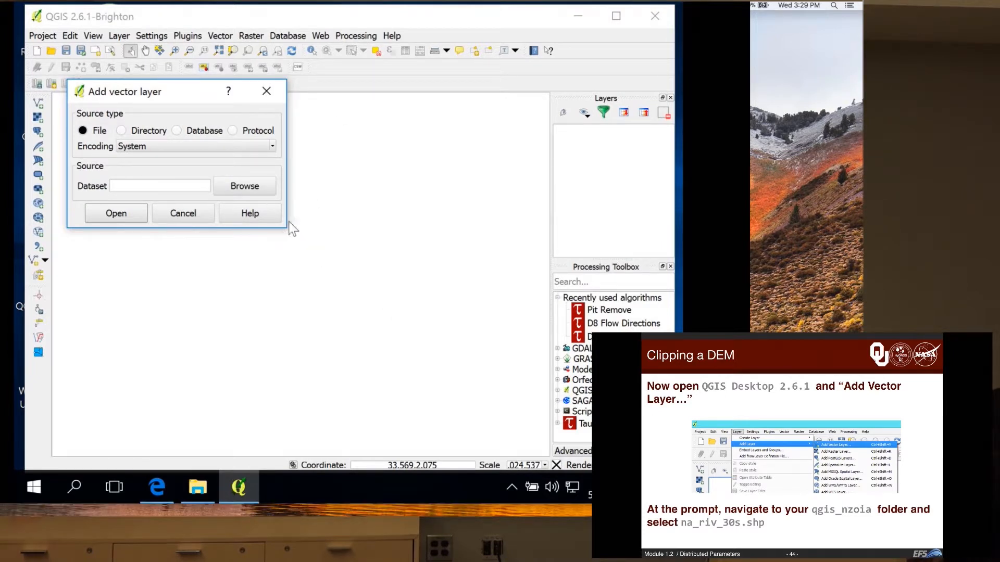
left_click_drag(188, 92, 294, 120)
left_click(347, 215)
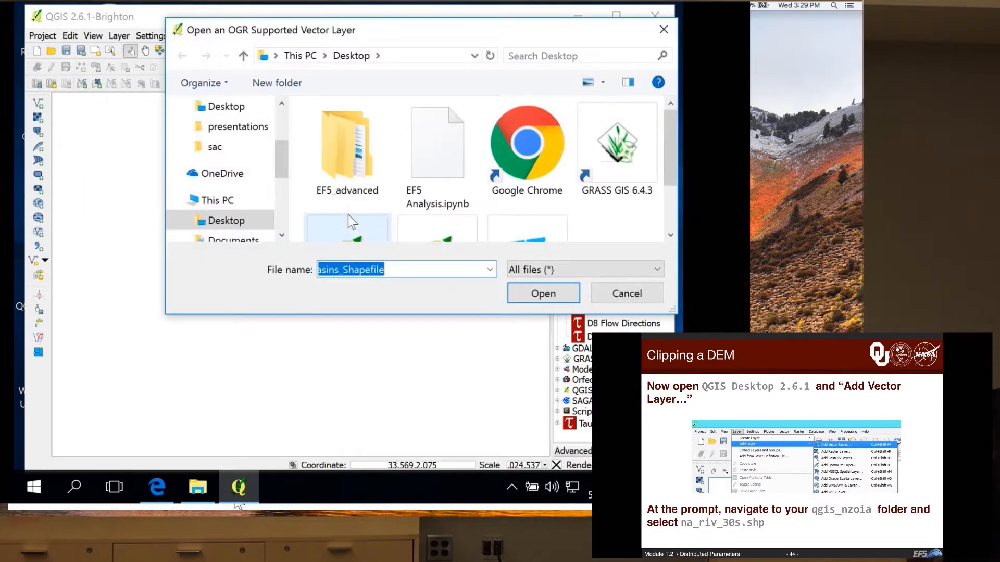
double_click(331, 144)
double_click(344, 169)
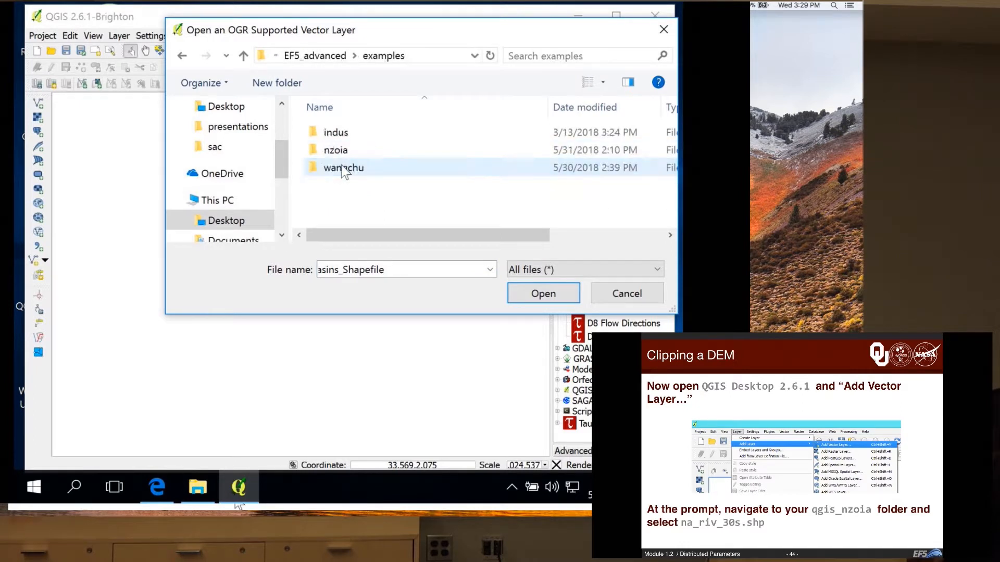
double_click(342, 152)
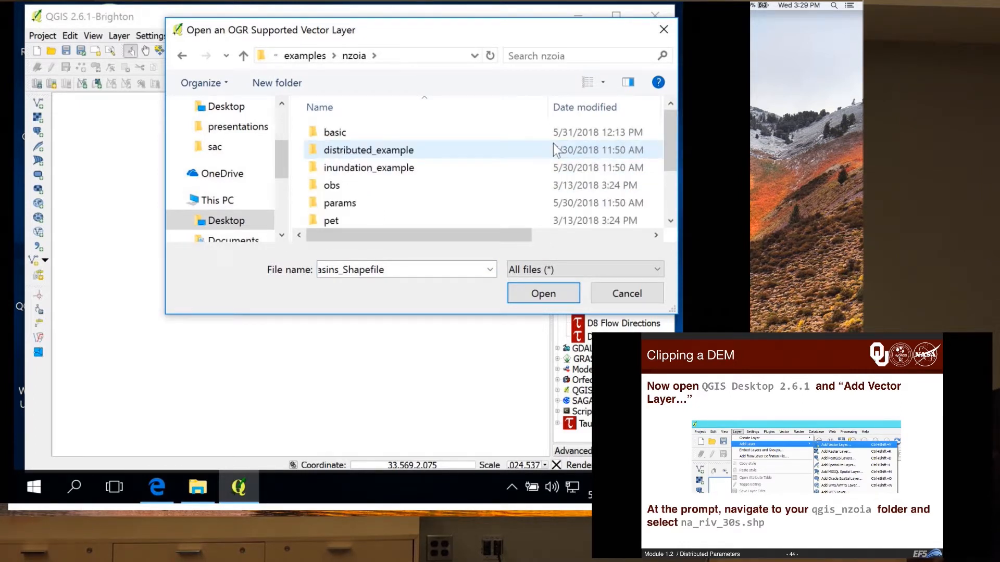
scroll(672, 149, "down", 1)
scroll(671, 167, "down", 1)
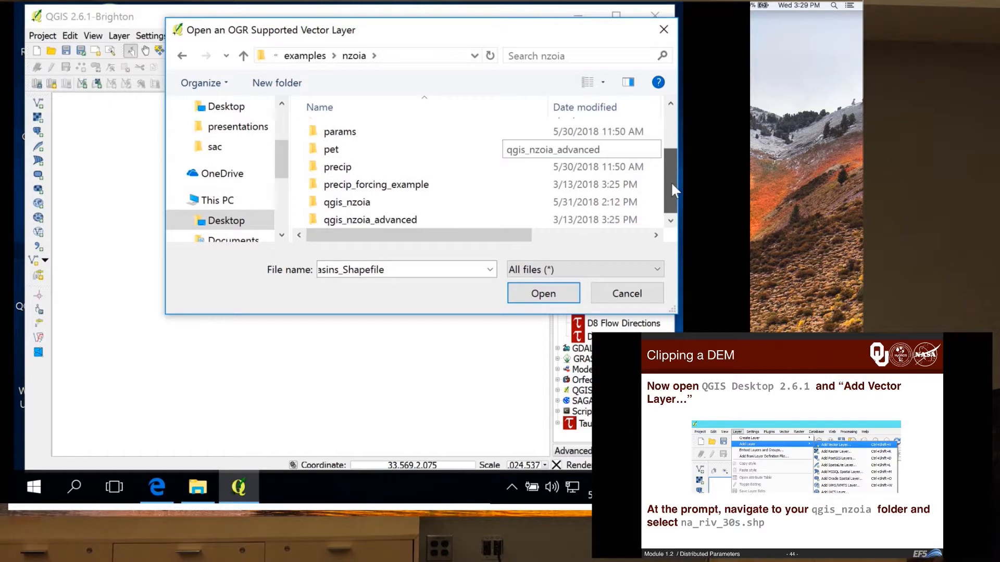
double_click(374, 201)
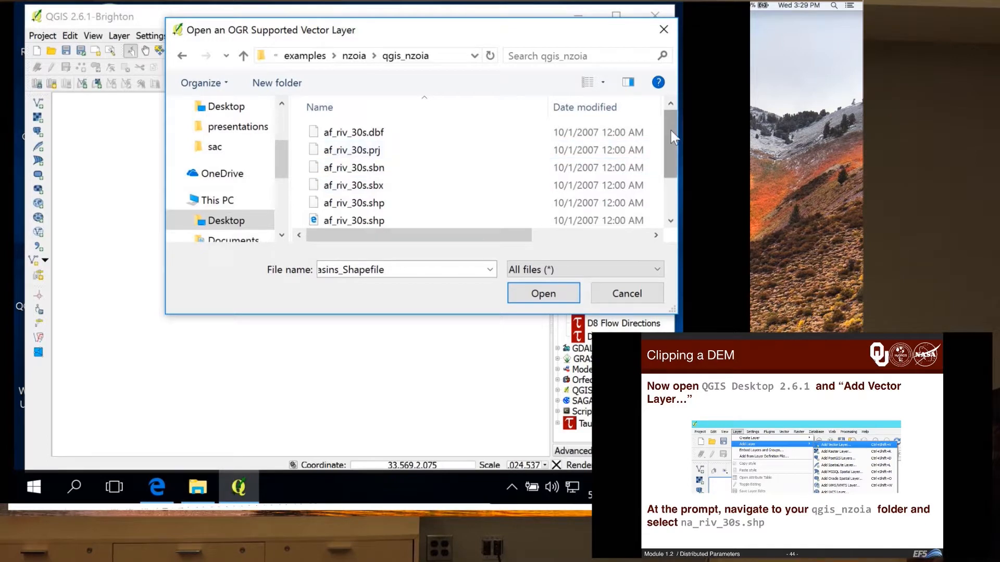
Step: Try to add the af_riv_30s.shp.xml file from qgis_nzoia as a vector layer
left_click_drag(668, 133, 666, 160)
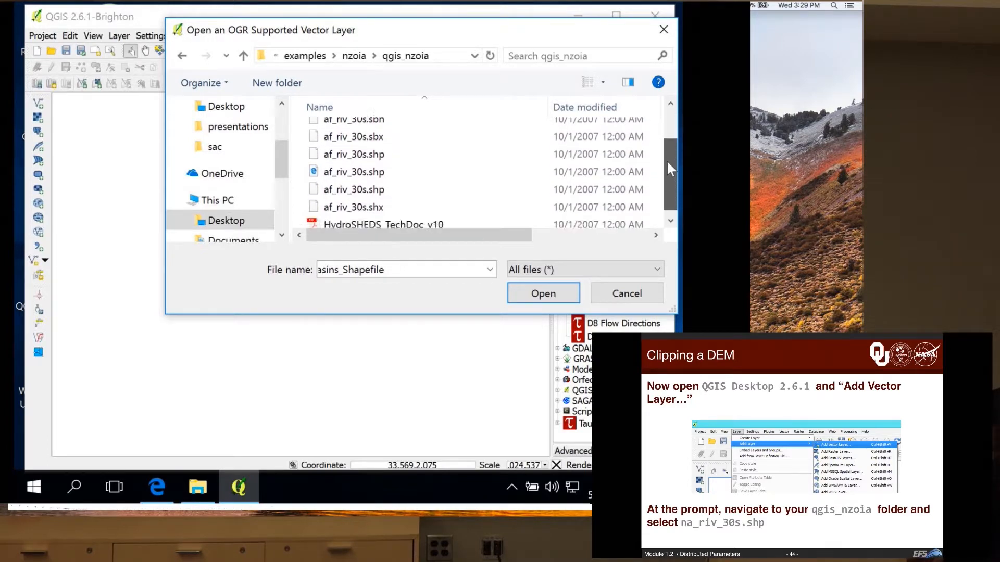
left_click(363, 185)
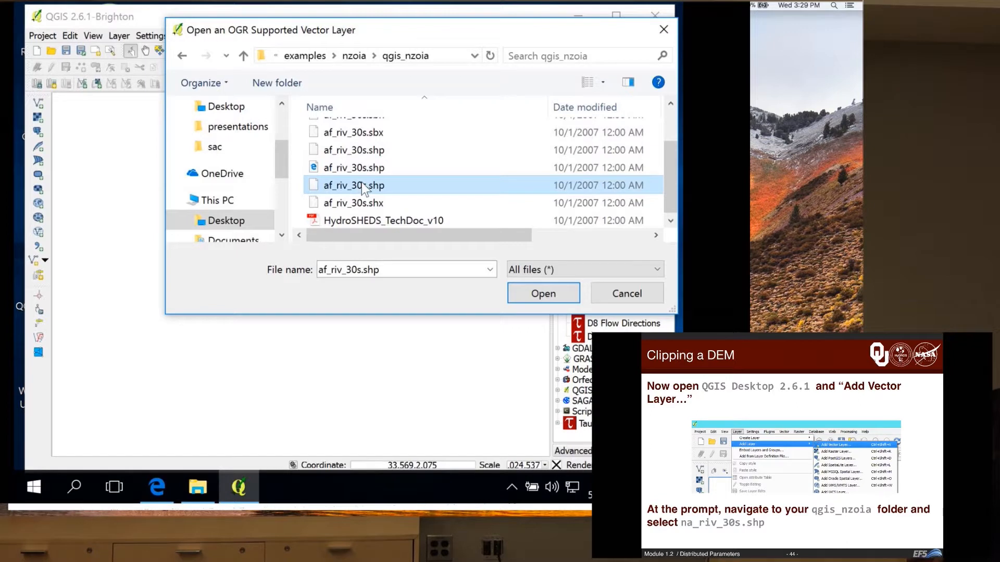
left_click(536, 293)
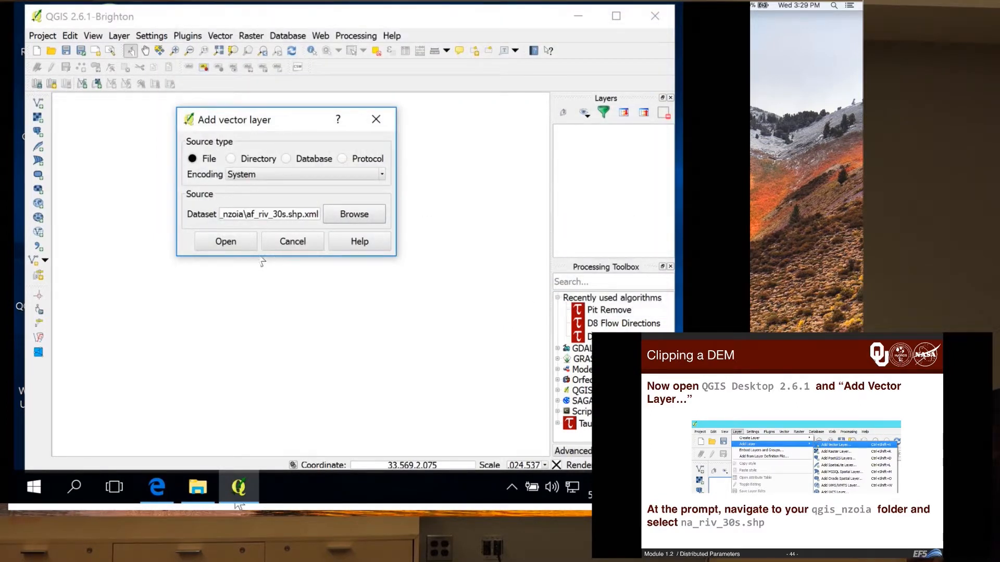
left_click(236, 238)
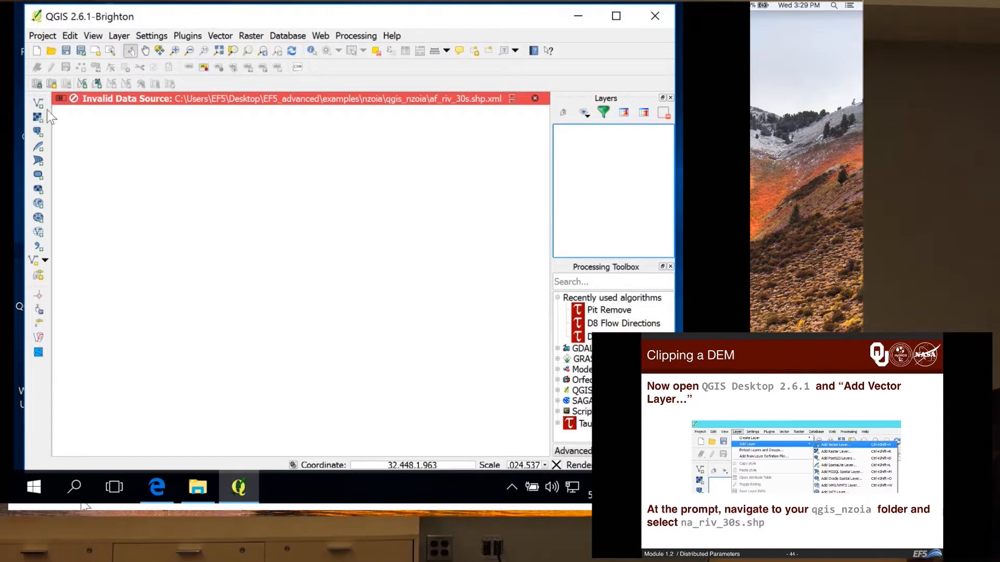
Step: Add the af_riv_30s.shp file of type SHP from the qgis_nzoia folder as a vector layer
left_click(119, 36)
mouse_move(281, 65)
left_click(331, 66)
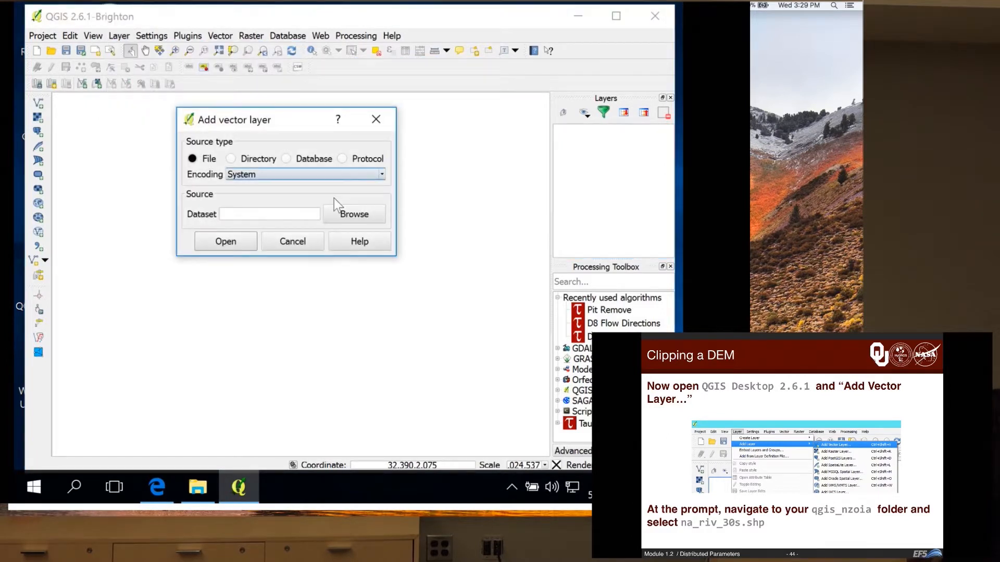
left_click(330, 215)
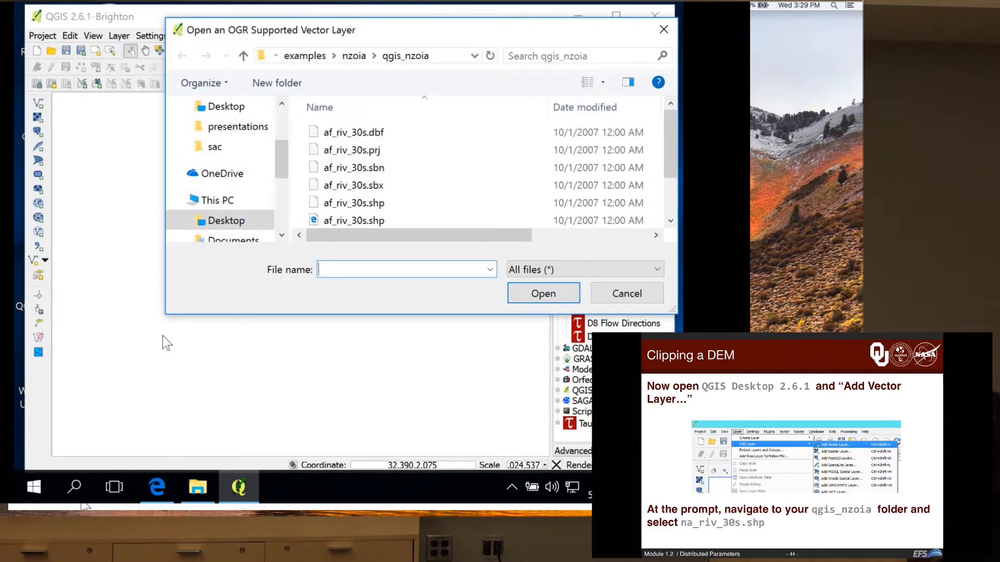
left_click_drag(167, 315, 27, 372)
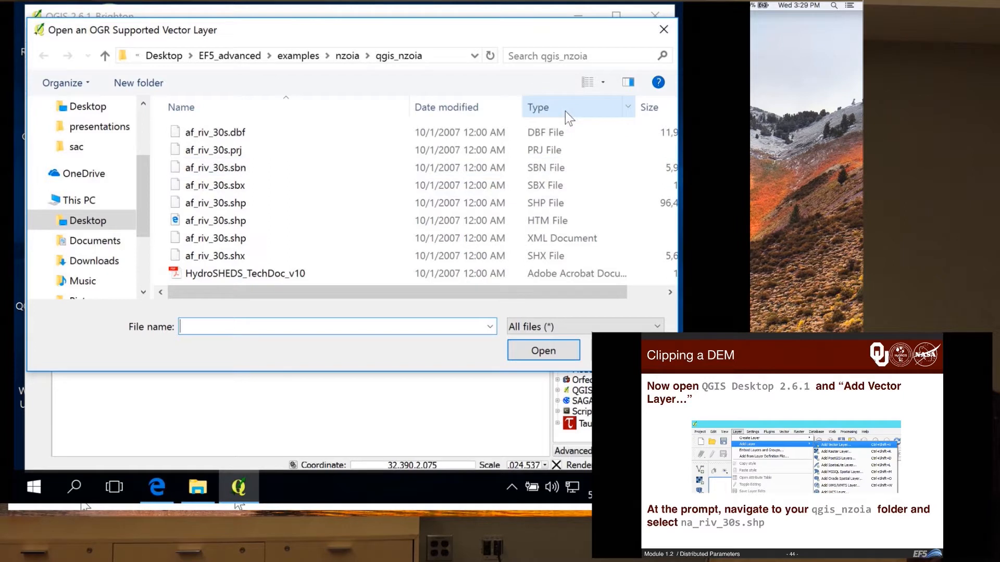
left_click(535, 202)
left_click(537, 350)
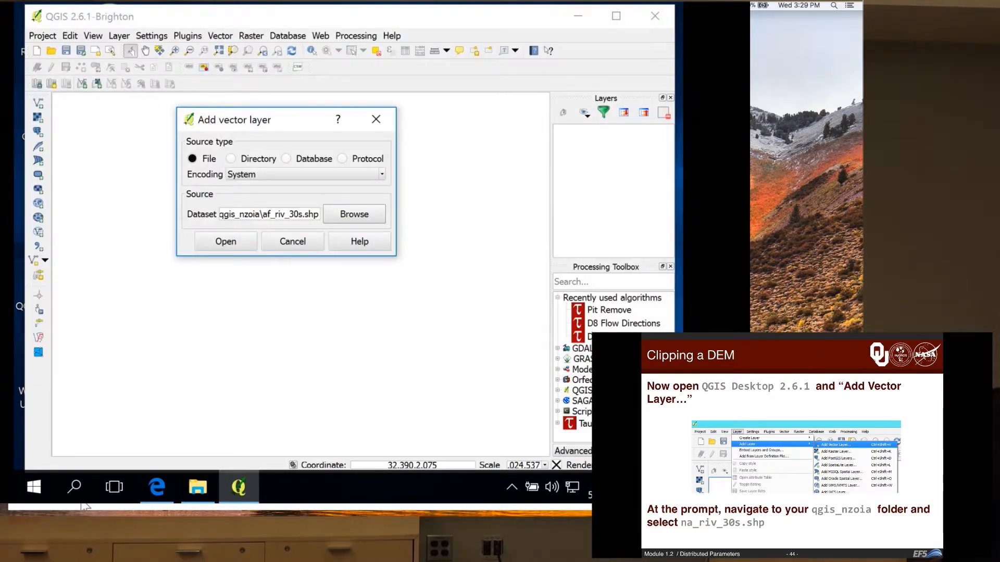
left_click(236, 244)
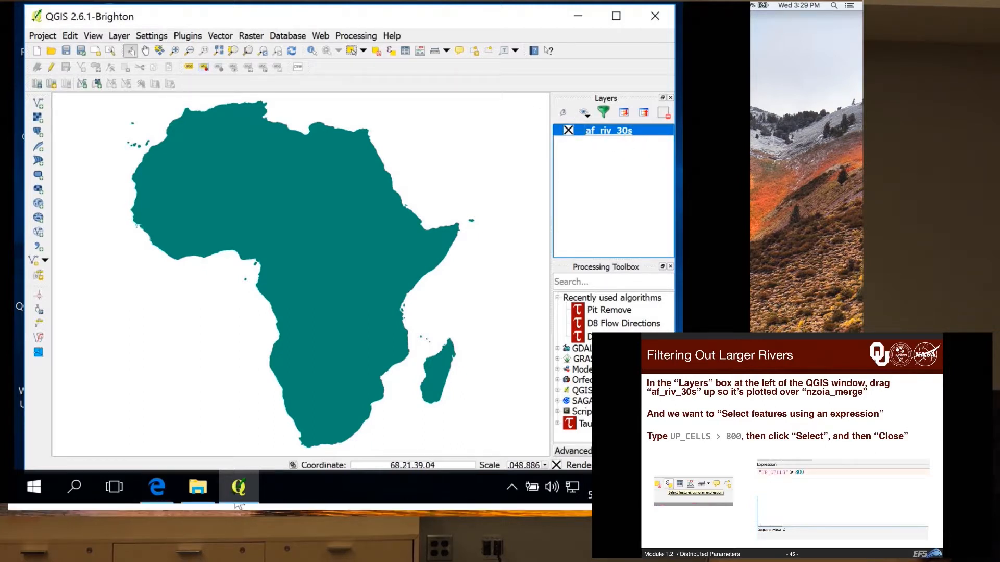
Step: Select the af_riv_30s features matching the expression "UP_CELLS" > 800 and close the expression dialog
left_click(392, 52)
left_click(391, 52)
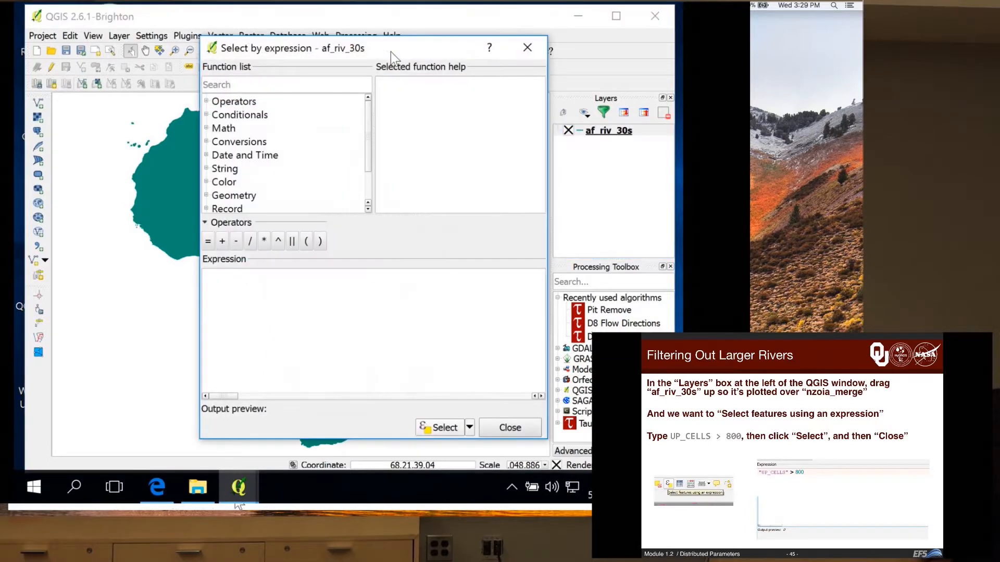
left_click_drag(195, 206, 62, 202)
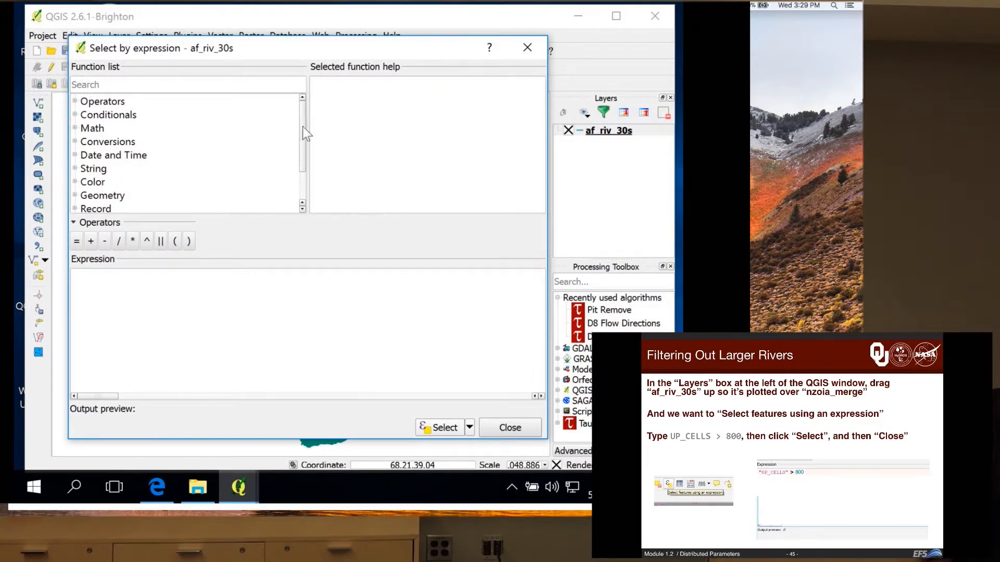
left_click_drag(302, 125, 303, 155)
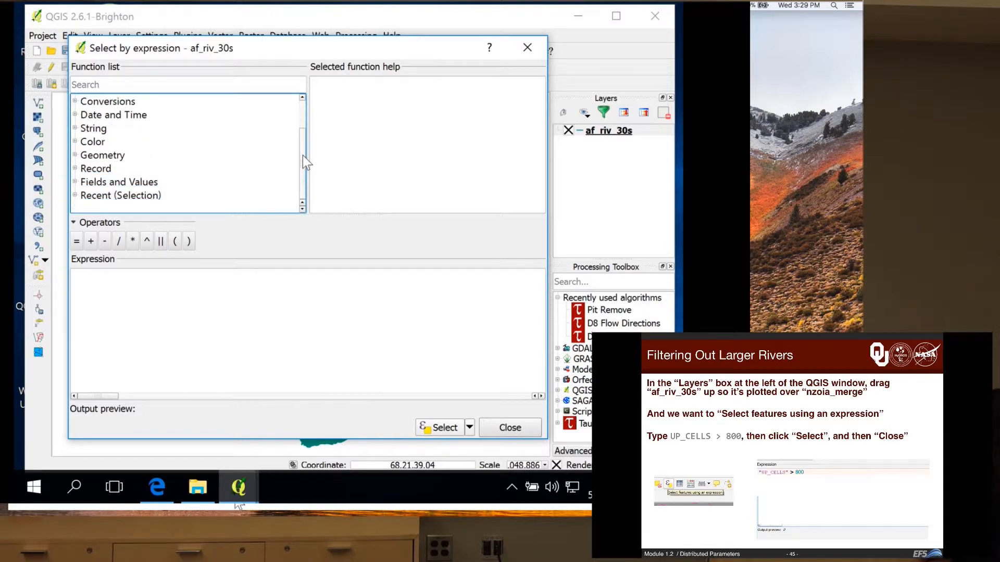
double_click(94, 182)
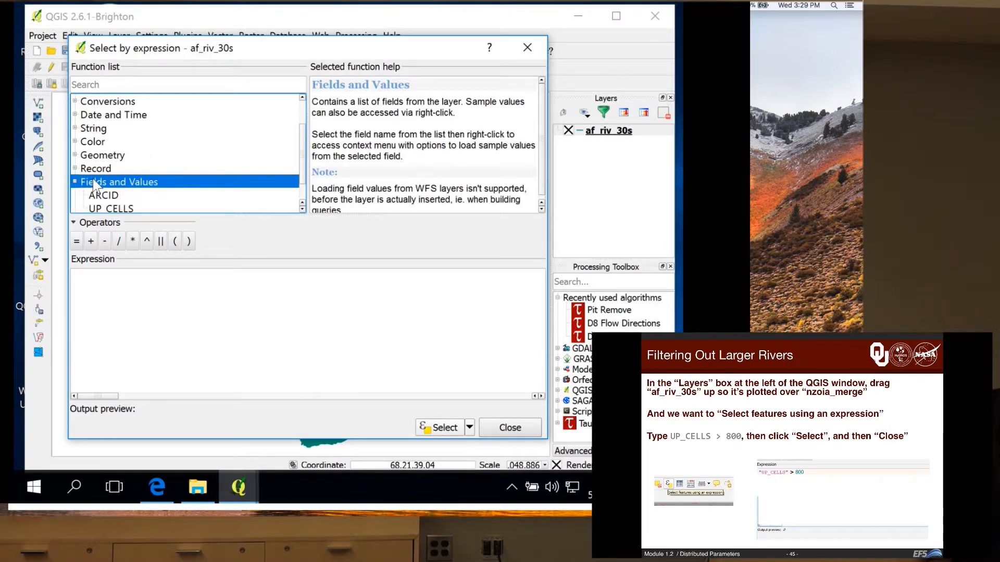
left_click_drag(301, 145, 301, 157)
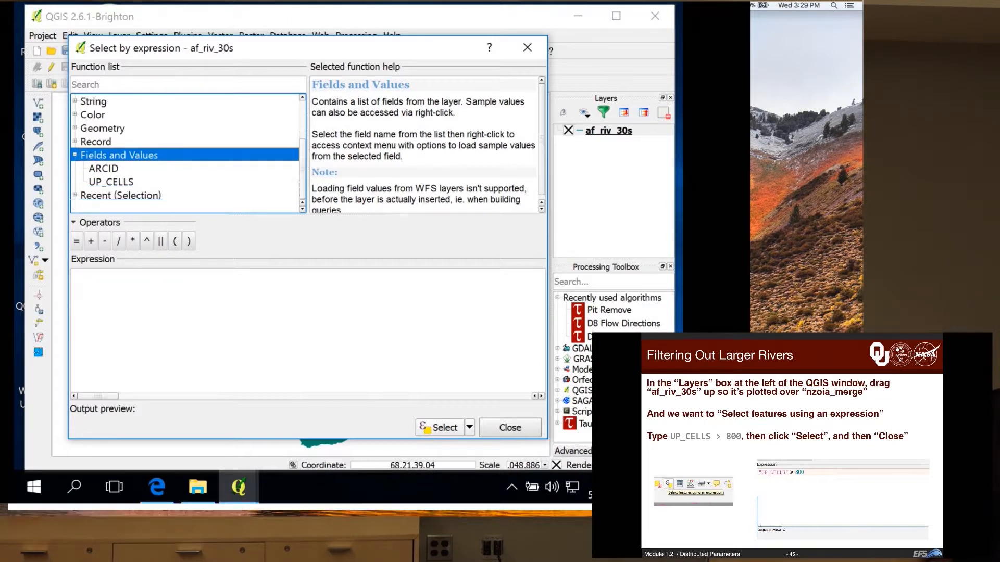
double_click(110, 181)
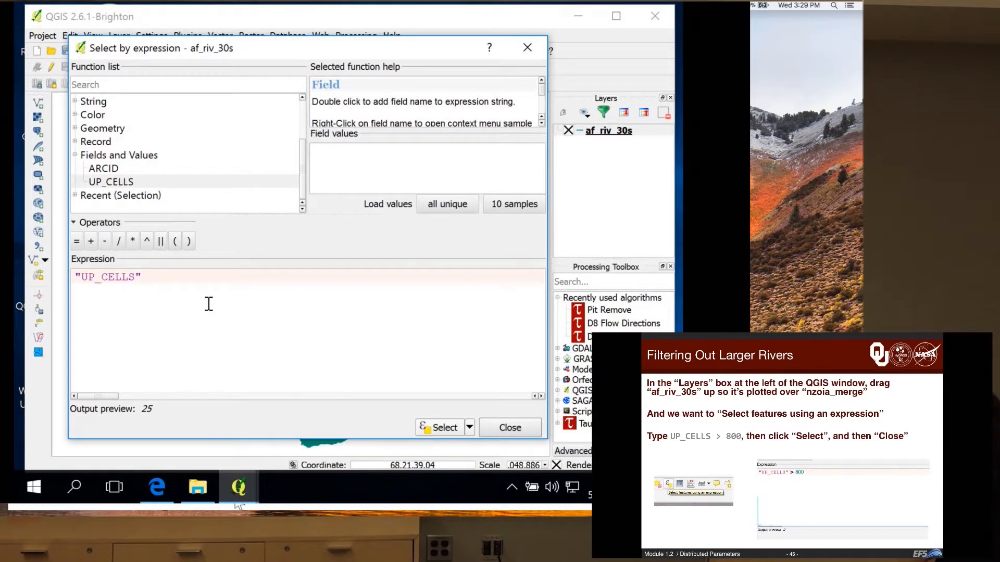
type(">")
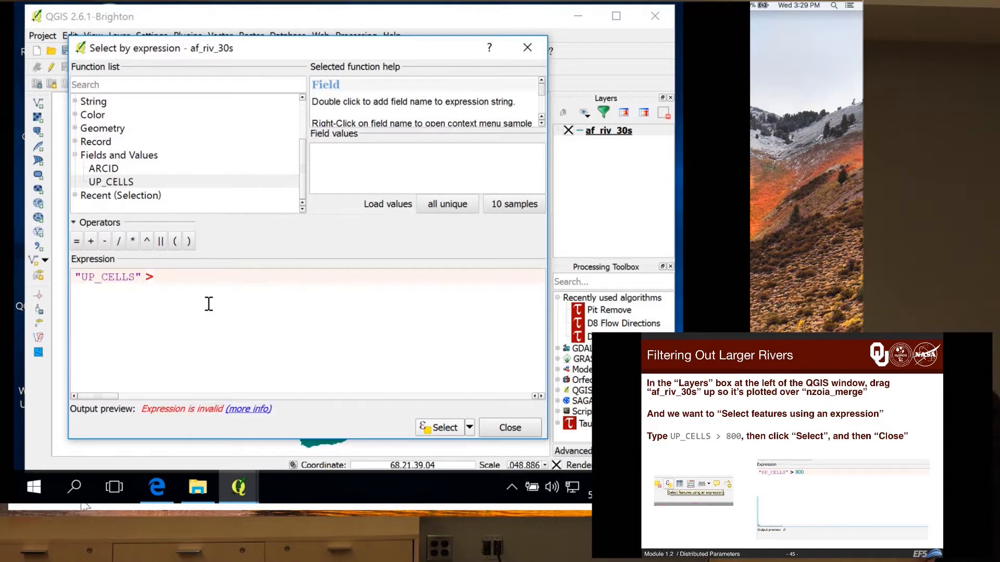
type(" 800")
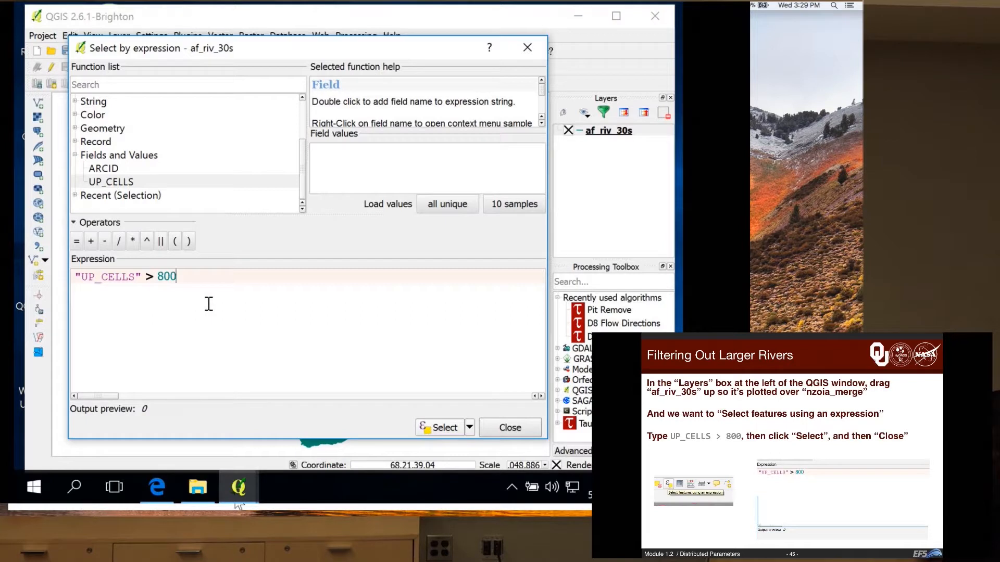
left_click(430, 426)
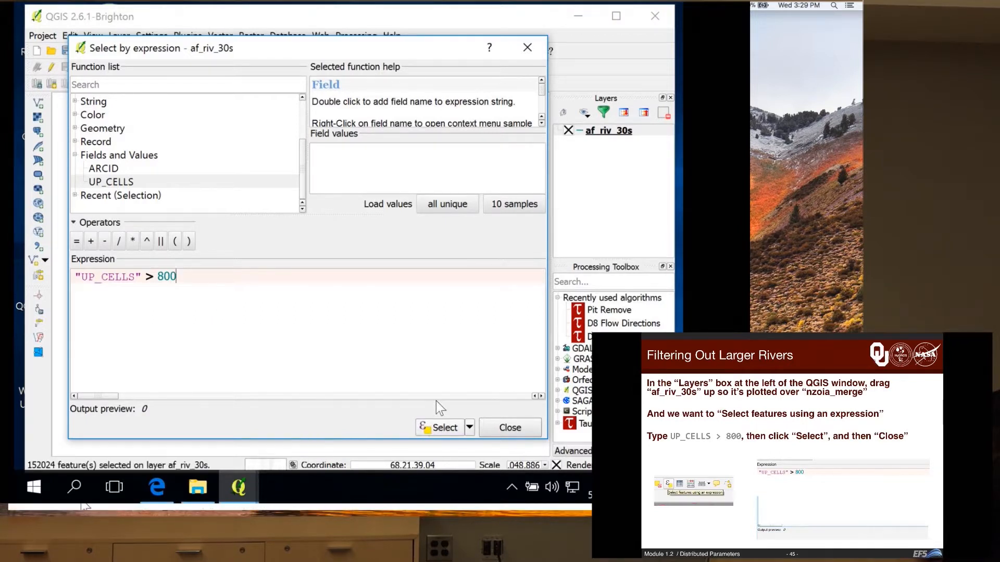
left_click(495, 428)
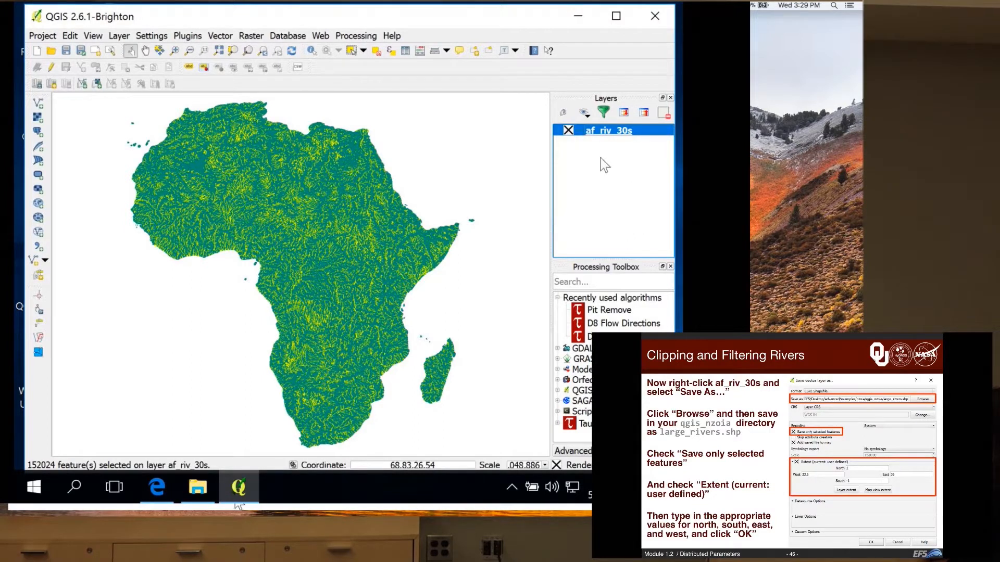
Step: Set up saving the af_riv_30s layer as large_rivers.shp in the qgis_nzoia folder, limited to only selected features
right_click(604, 131)
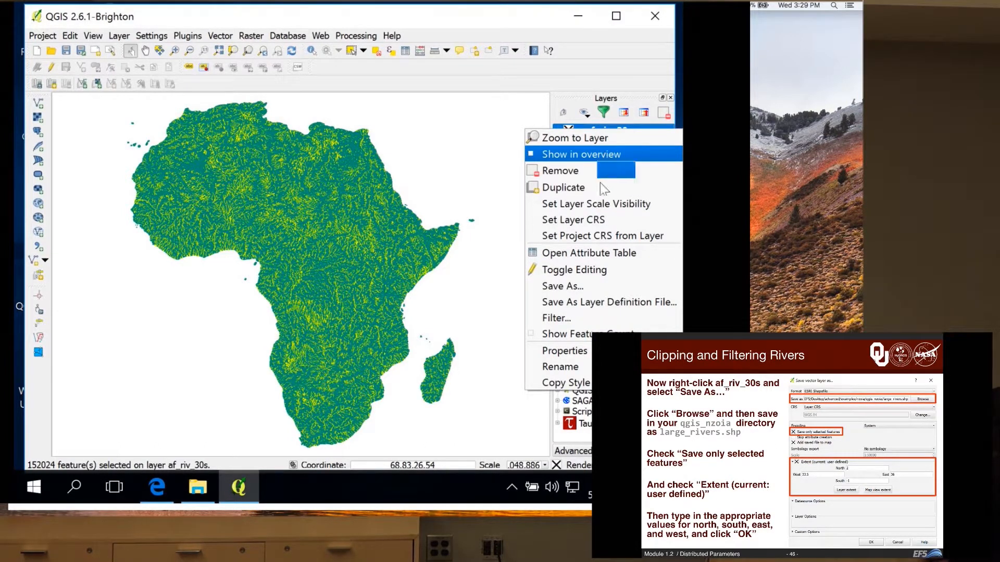
left_click(573, 291)
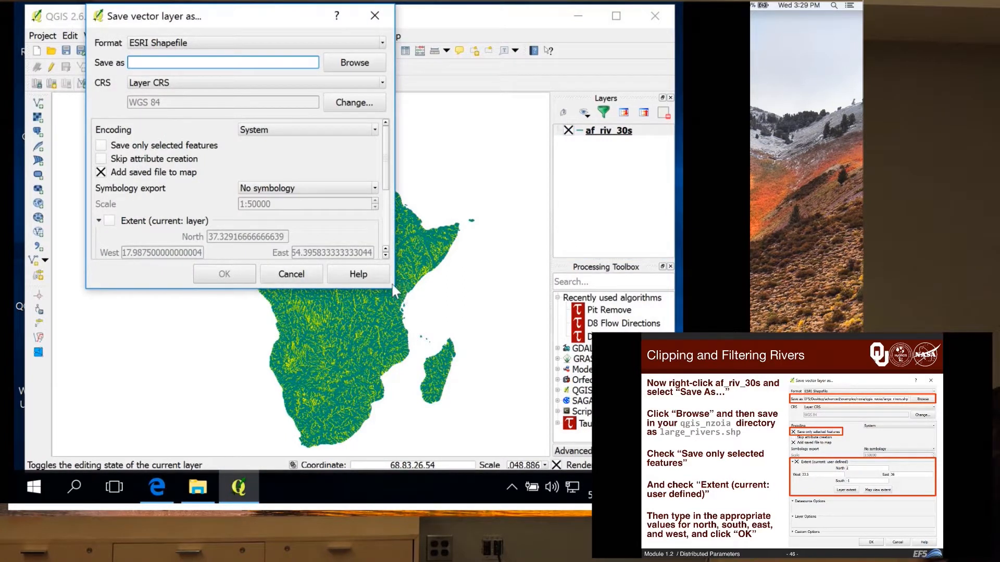
left_click_drag(394, 288, 439, 332)
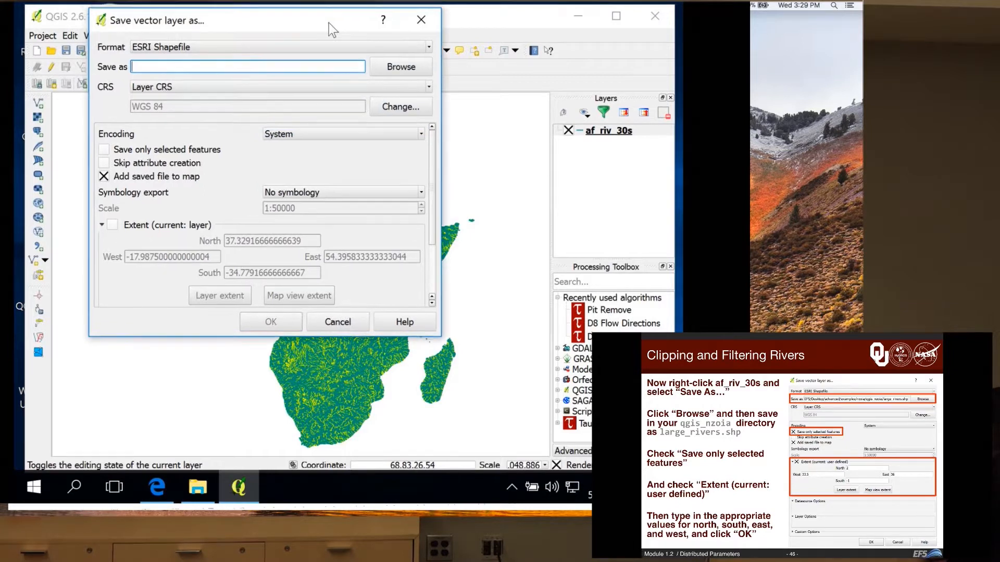
left_click_drag(329, 23, 350, 59)
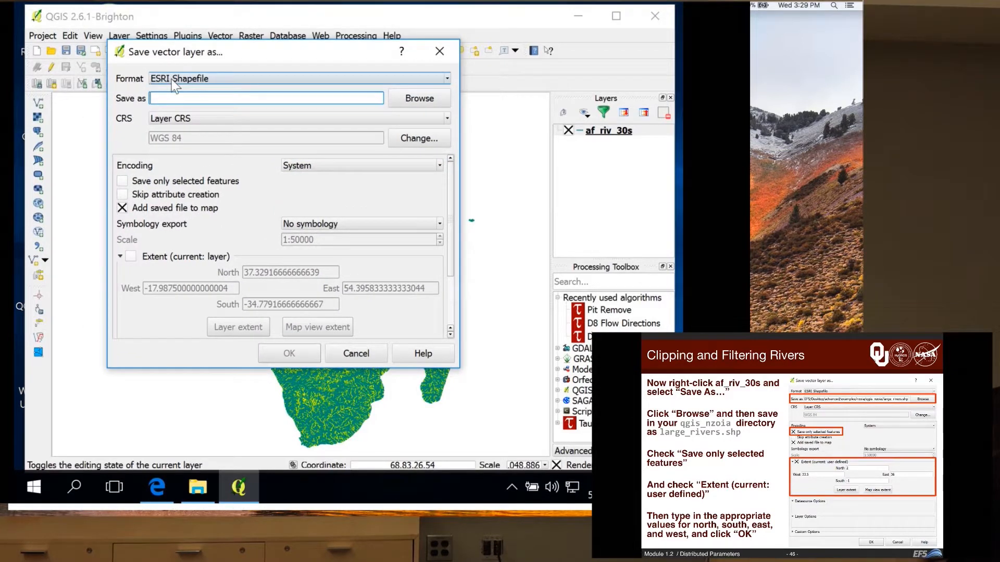
left_click(420, 100)
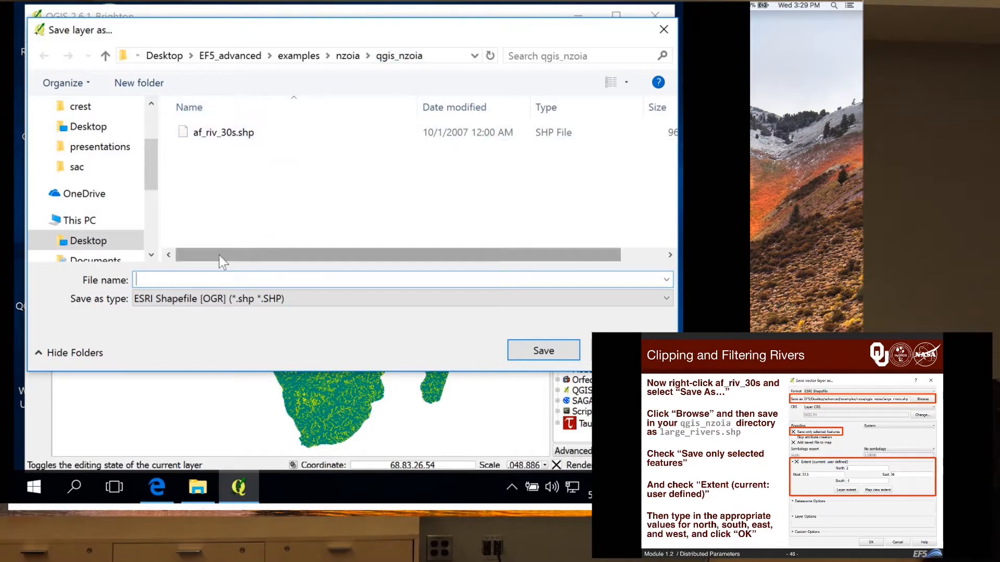
type("lar")
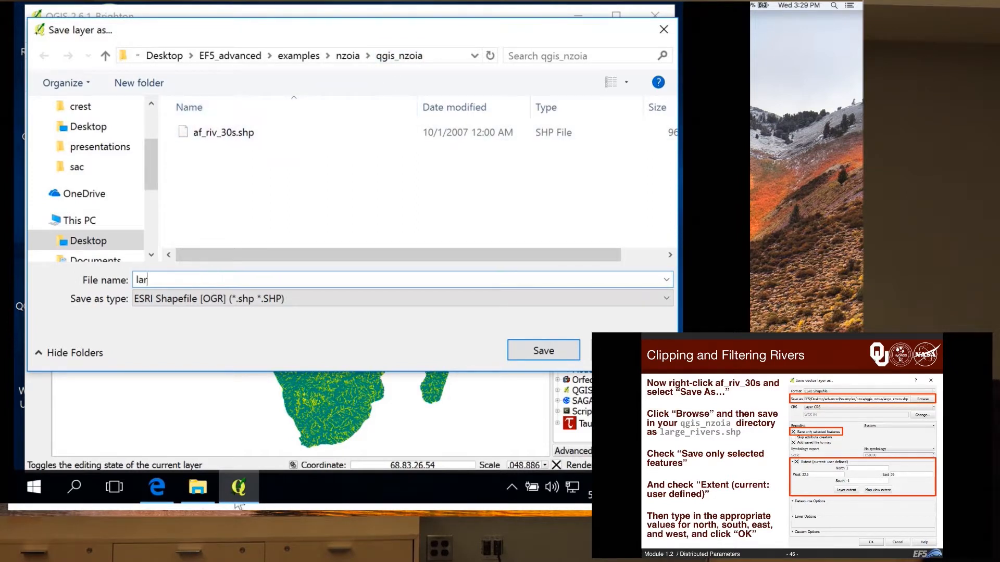
type("ge_rivers.shp")
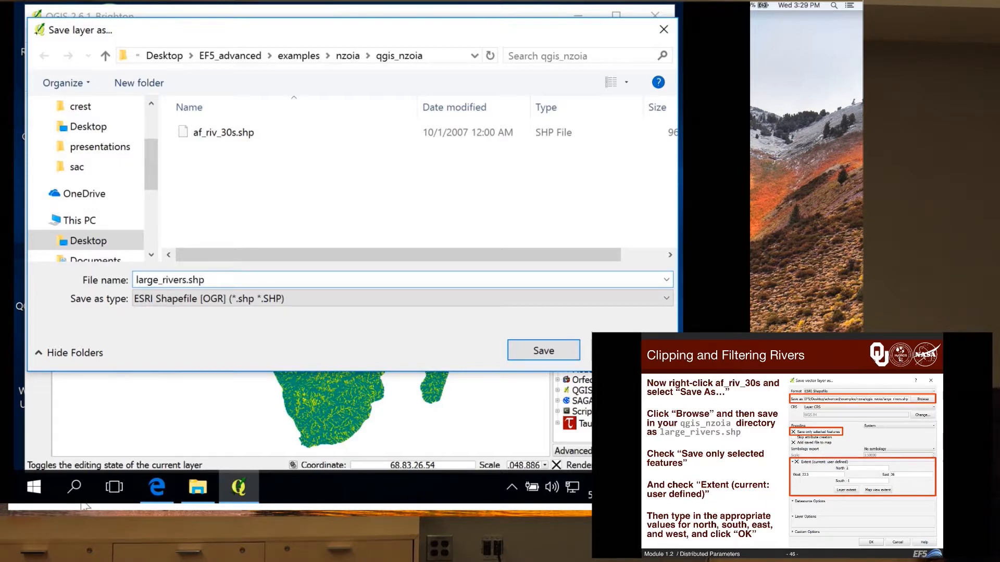
left_click(542, 350)
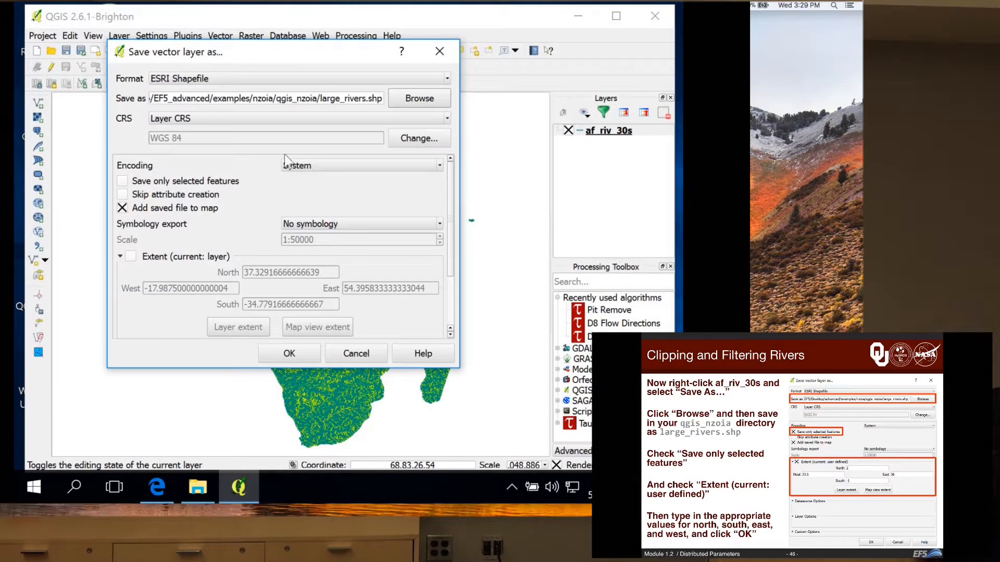
left_click(123, 180)
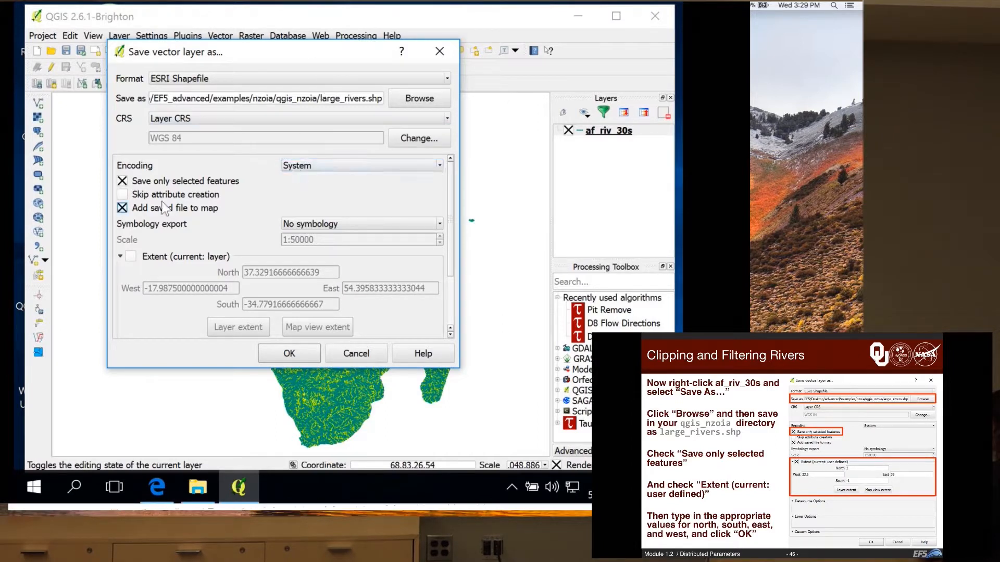
Step: Restrict the large_rivers.shp export to the extent north 2, south -1, east 36, west 33.5 and save the layer
left_click(131, 257)
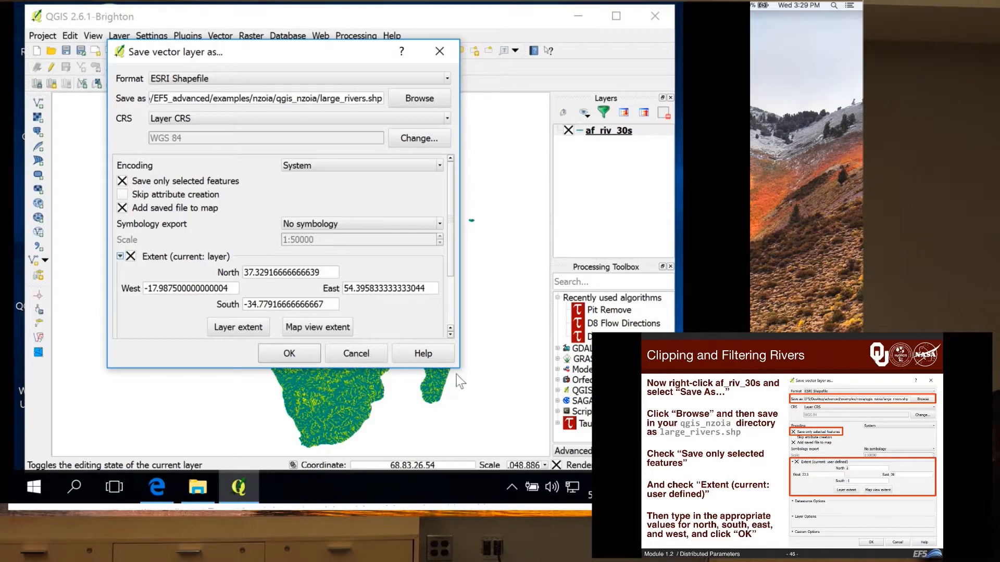
left_click_drag(458, 367, 534, 428)
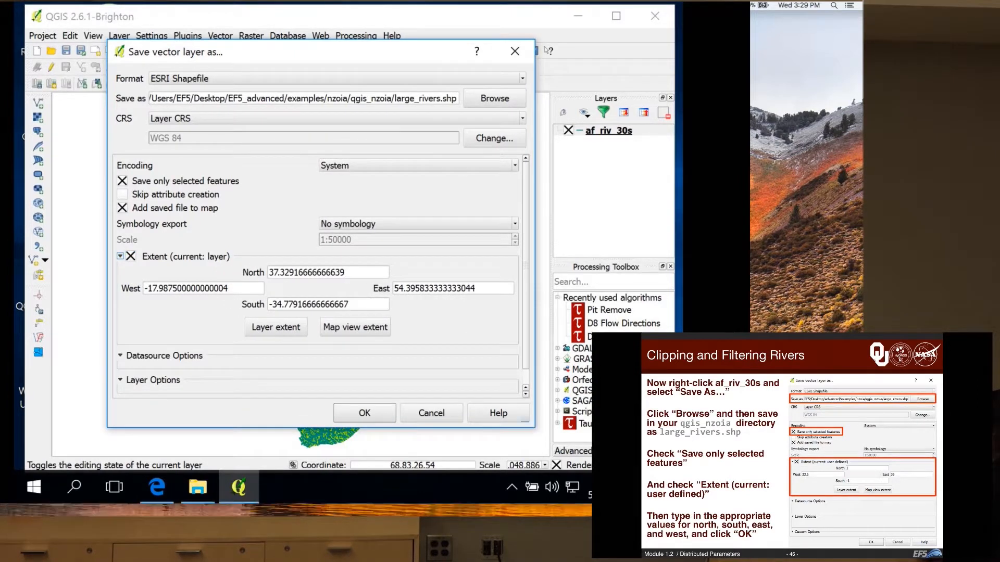
double_click(335, 272)
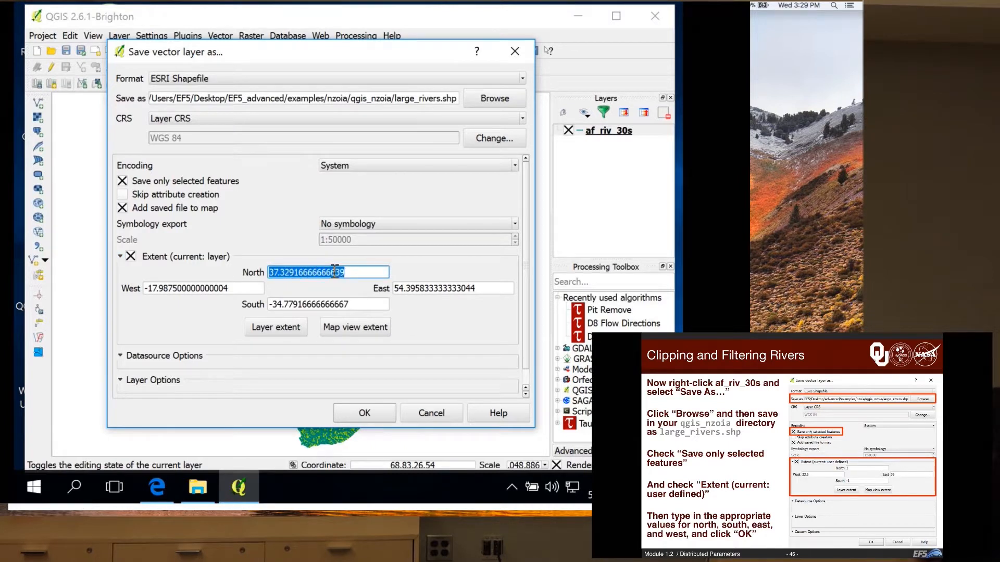
type("2")
double_click(443, 289)
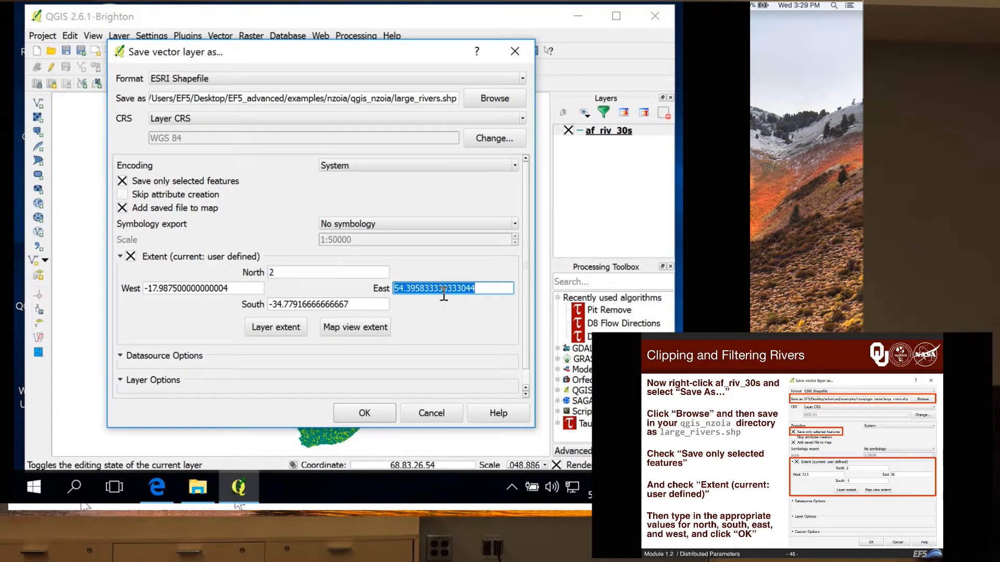
type("36")
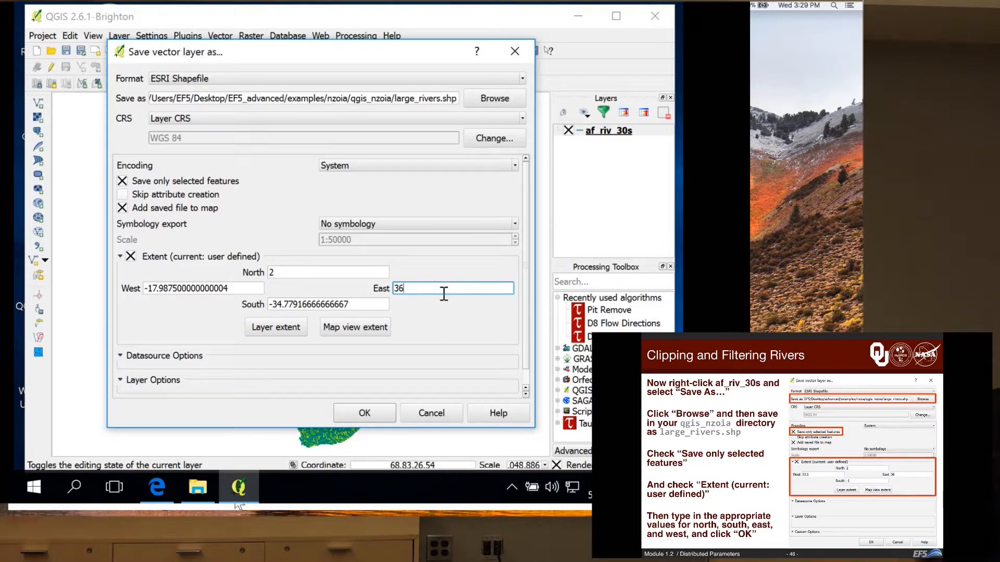
double_click(366, 302)
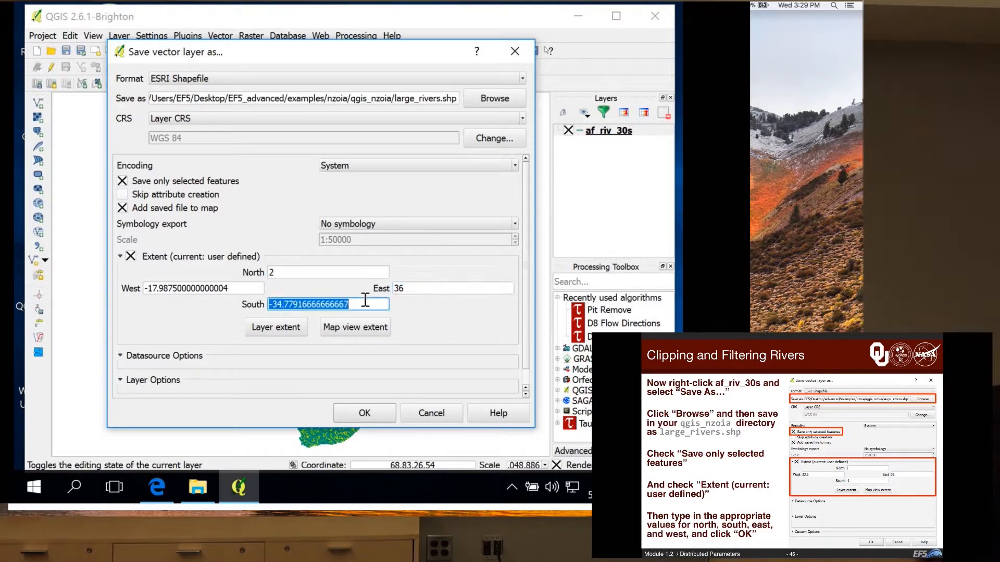
type("-1")
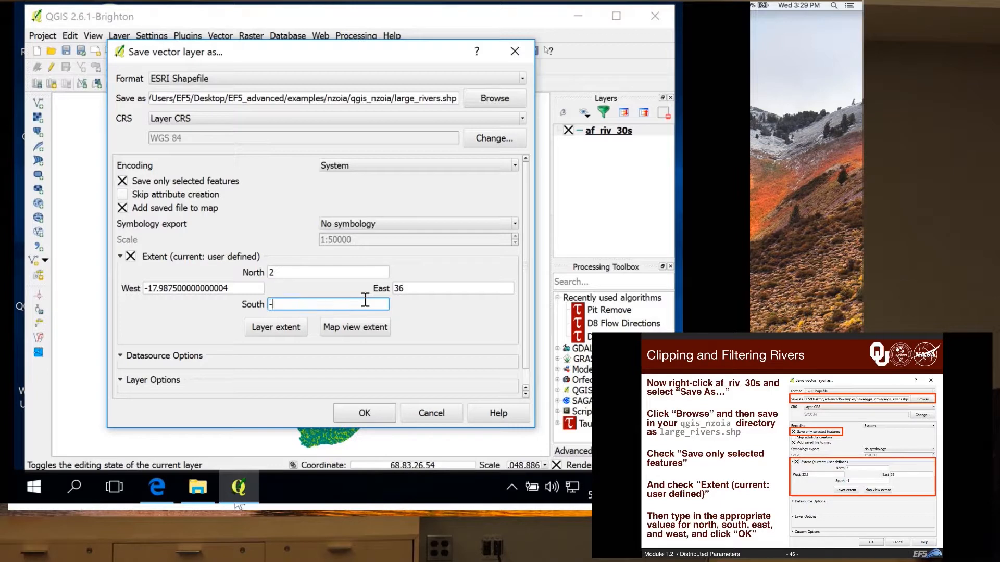
double_click(225, 288)
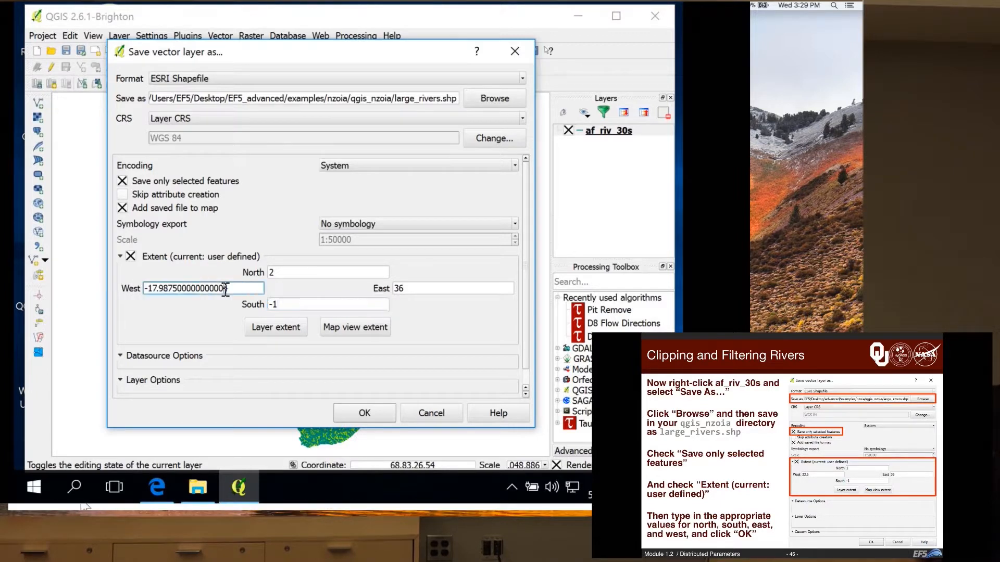
triple_click(226, 288)
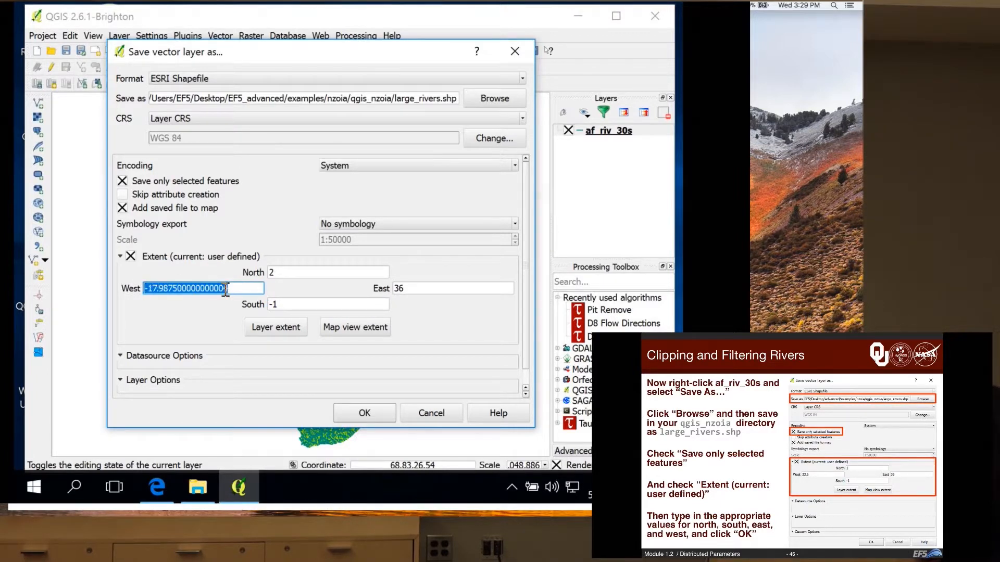
type("33.5")
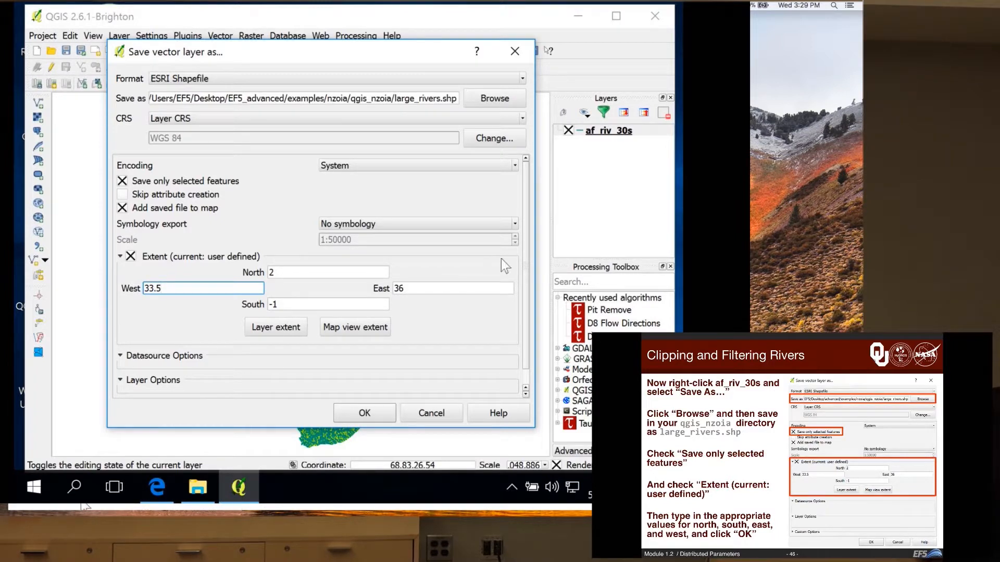
mouse_move(523, 264)
left_mouse_down()
mouse_move(527, 255)
mouse_move(524, 280)
left_mouse_up()
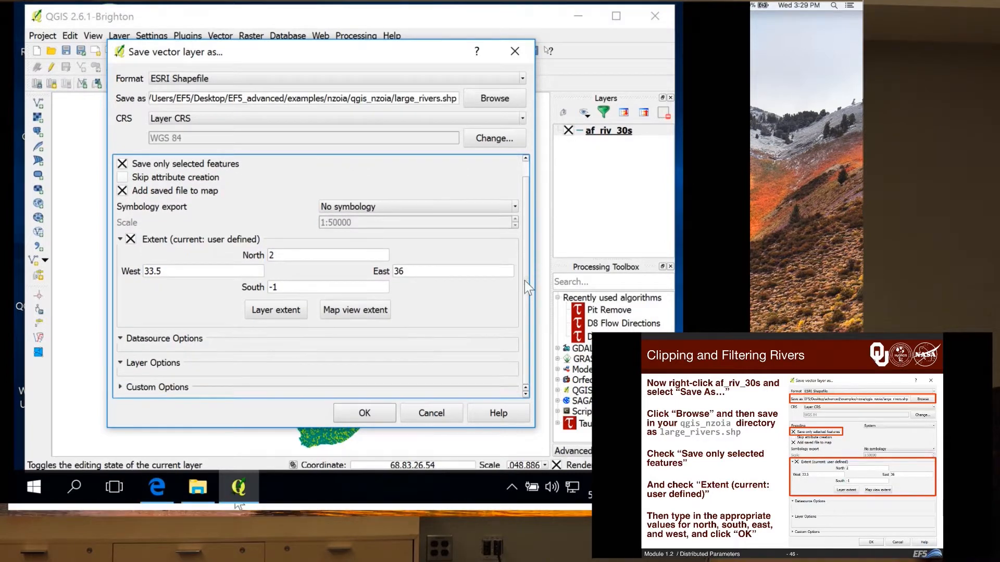
left_click(376, 411)
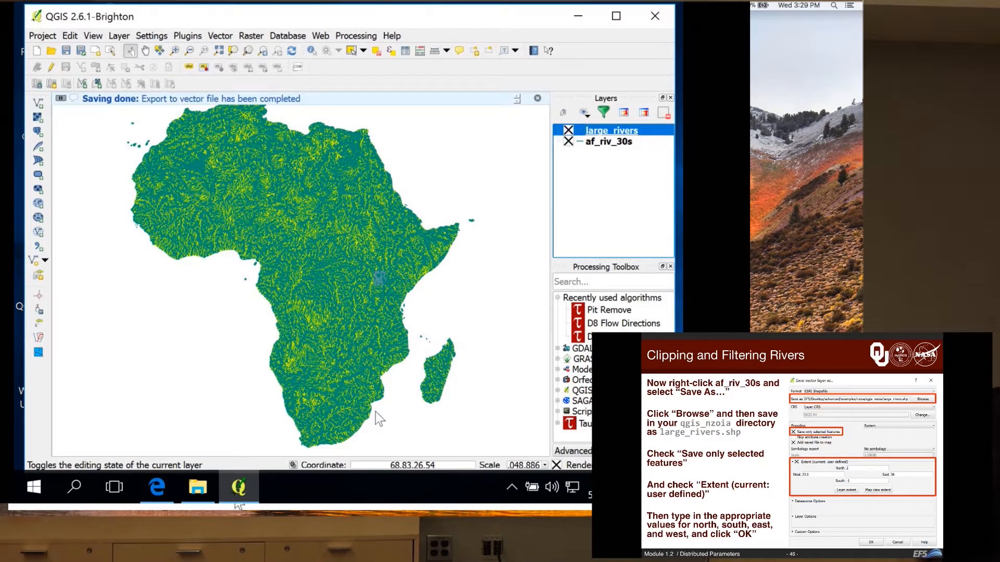
Step: Hide the af_riv_30s layer and zoom the map to the clipped large_rivers features
left_click(568, 142)
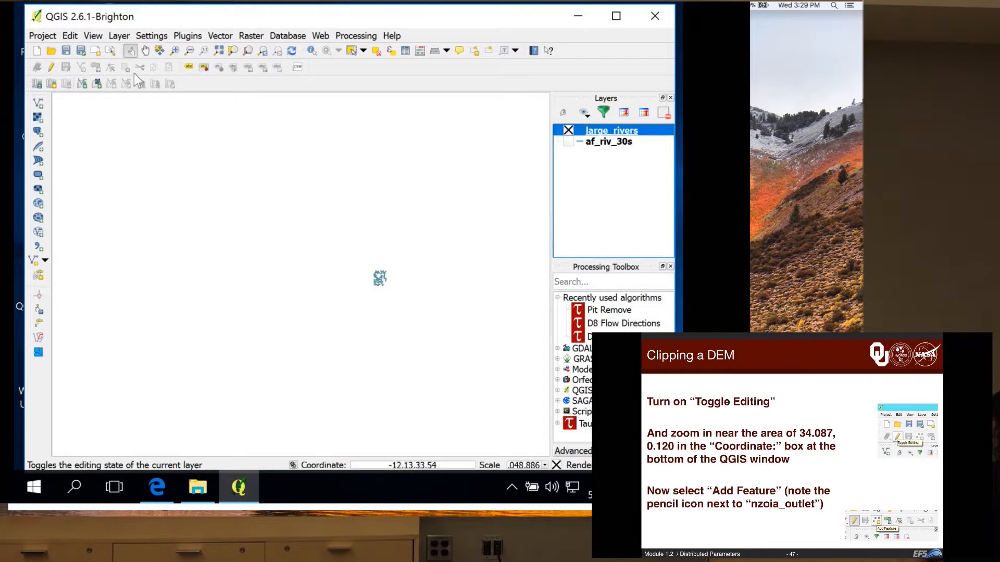
left_click(175, 51)
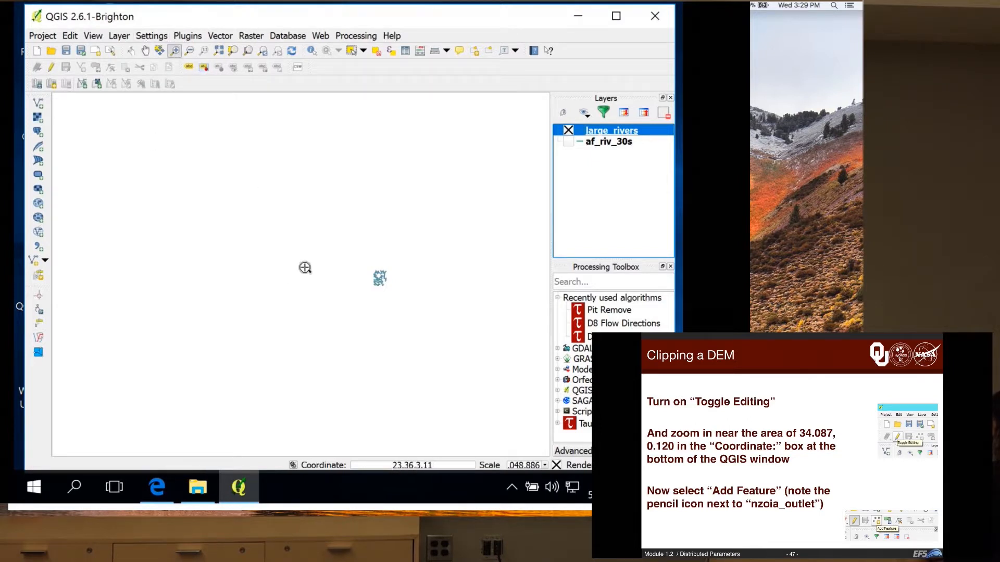
left_click_drag(342, 248, 404, 309)
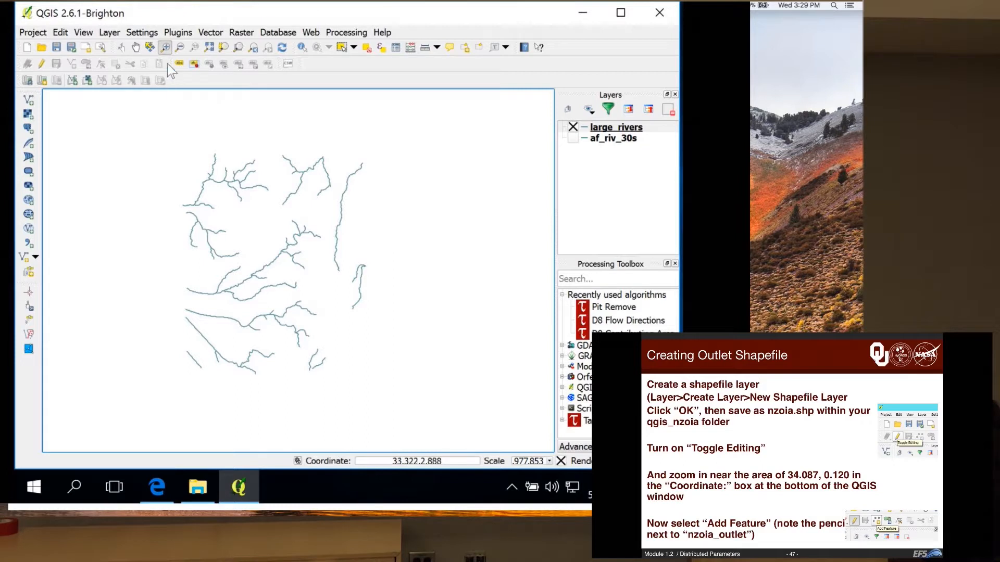
Step: Create a new point shapefile layer in WGS 84 and save it as nzoia.shp in the qgis_nzoia folder
left_click(109, 33)
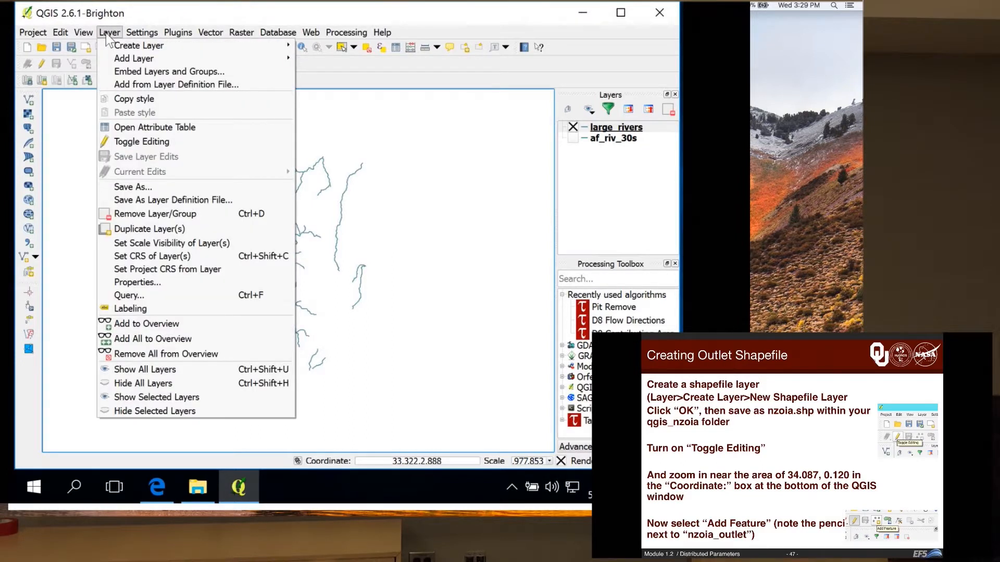
mouse_move(115, 48)
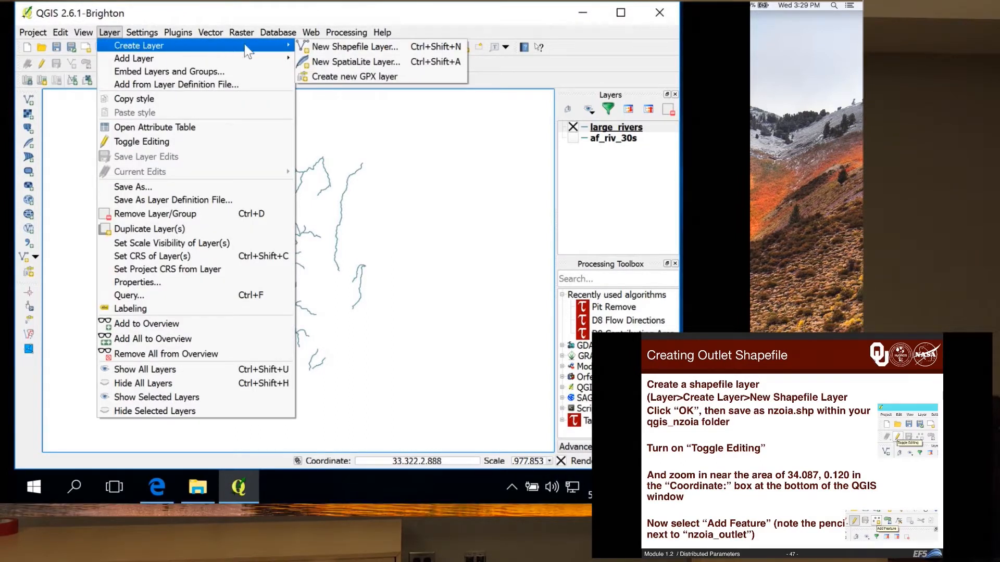
left_click(312, 48)
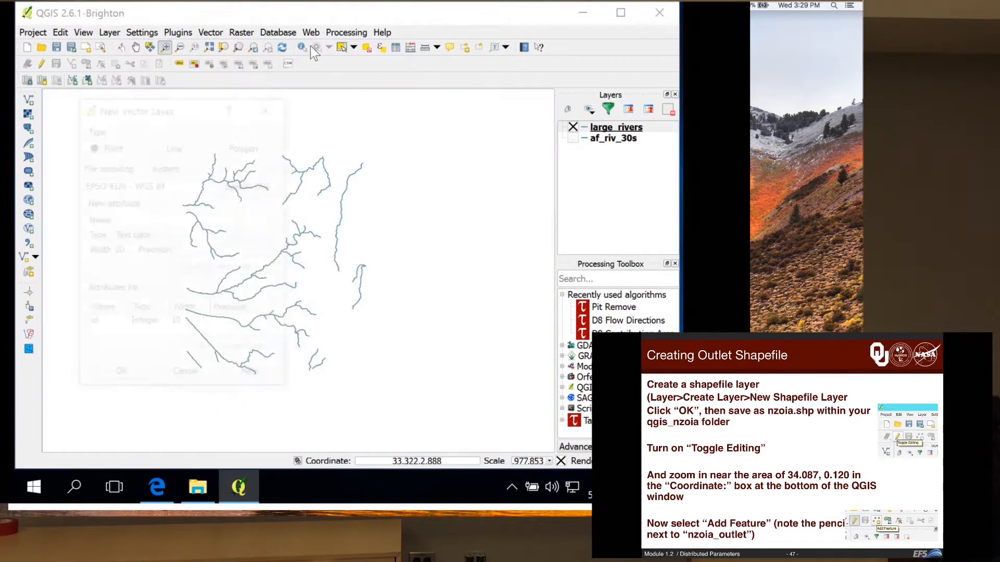
left_click_drag(293, 128, 419, 131)
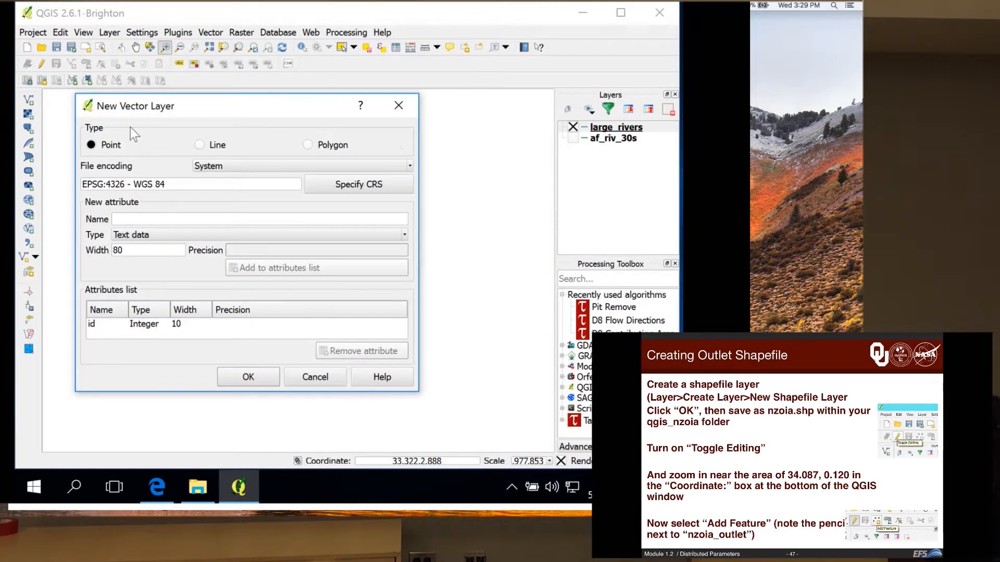
left_click(147, 218)
type("n")
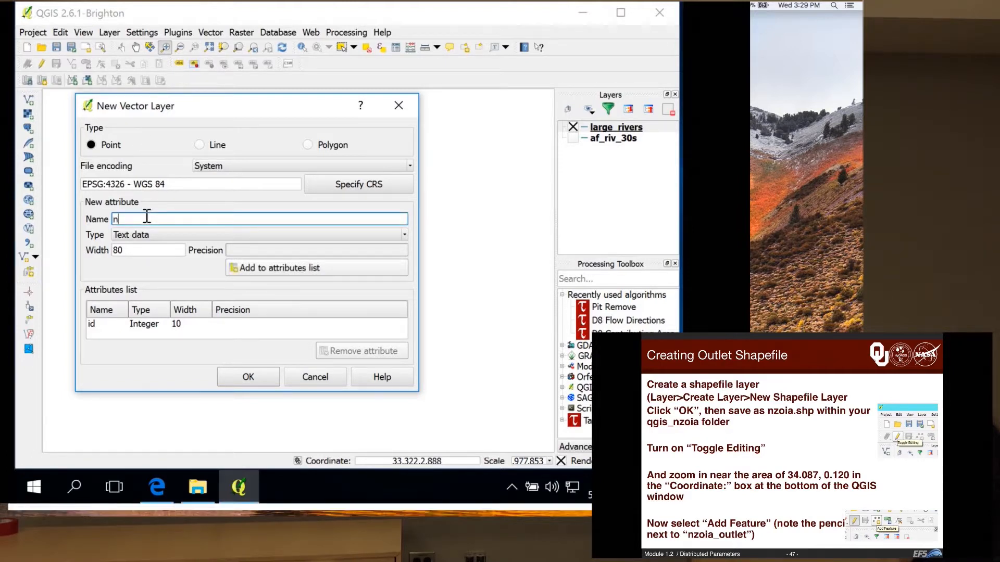
type("zoia.shp")
left_click(242, 379)
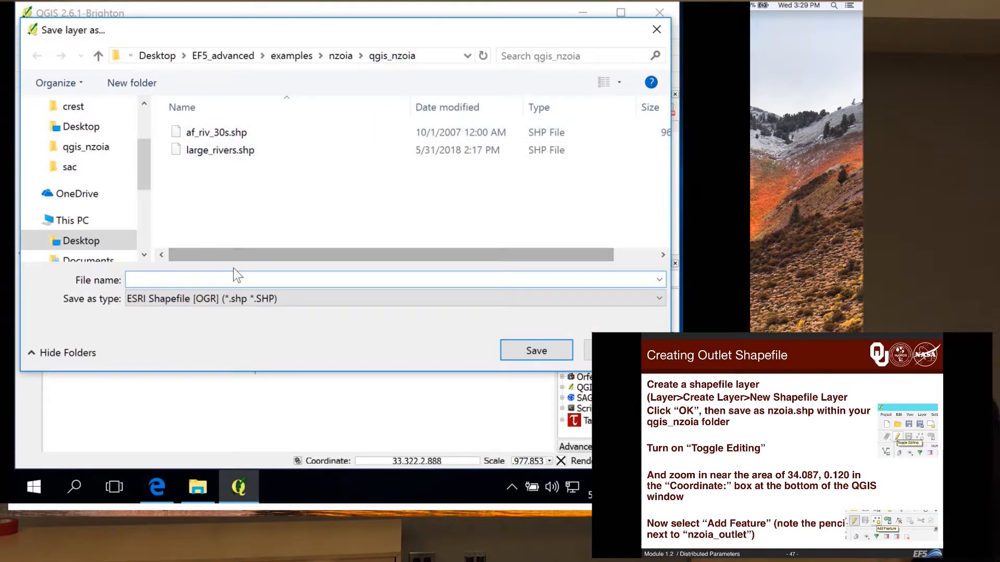
type("nzoia.shp")
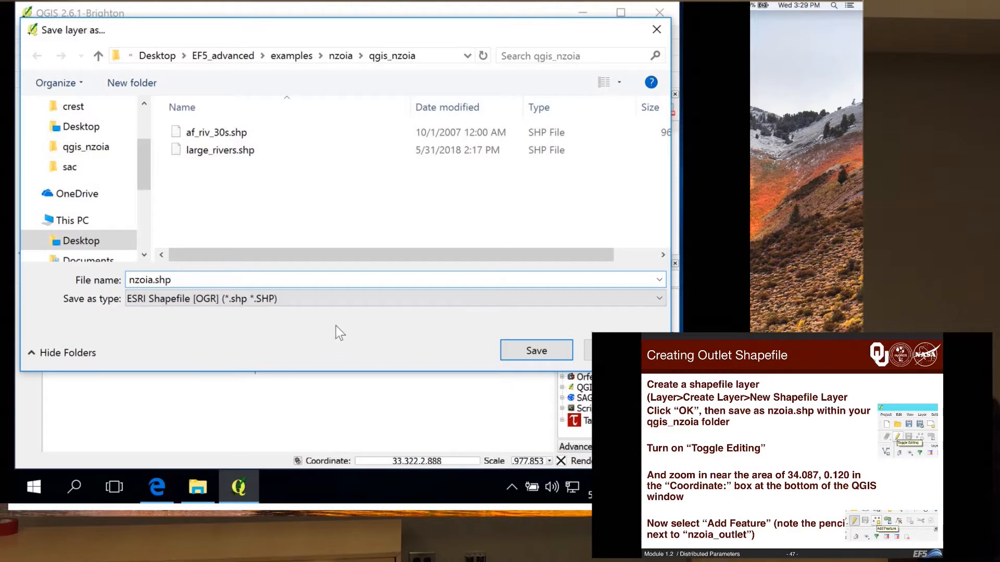
left_click(530, 348)
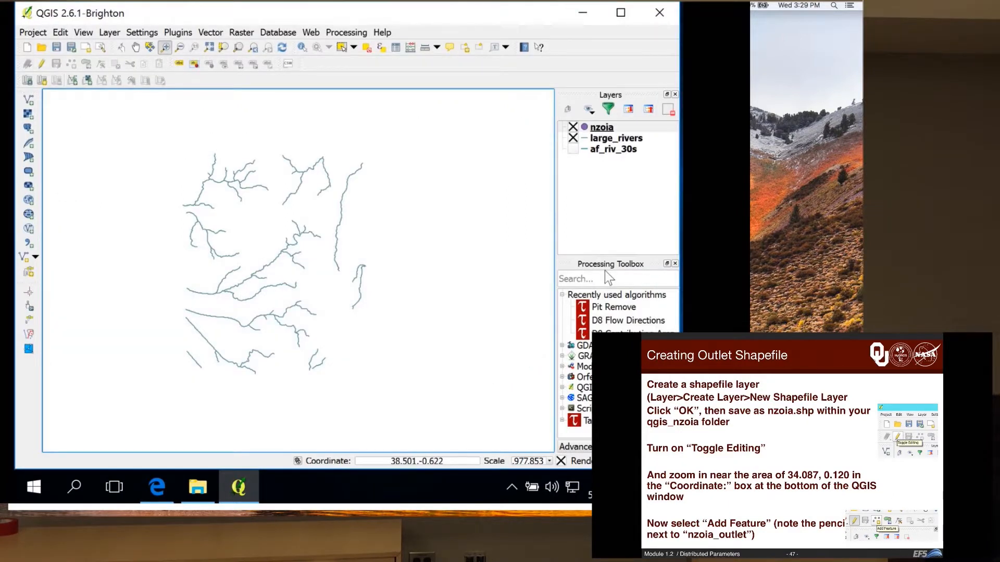
Step: Turn on editing for the nzoia point layer
left_click(615, 128)
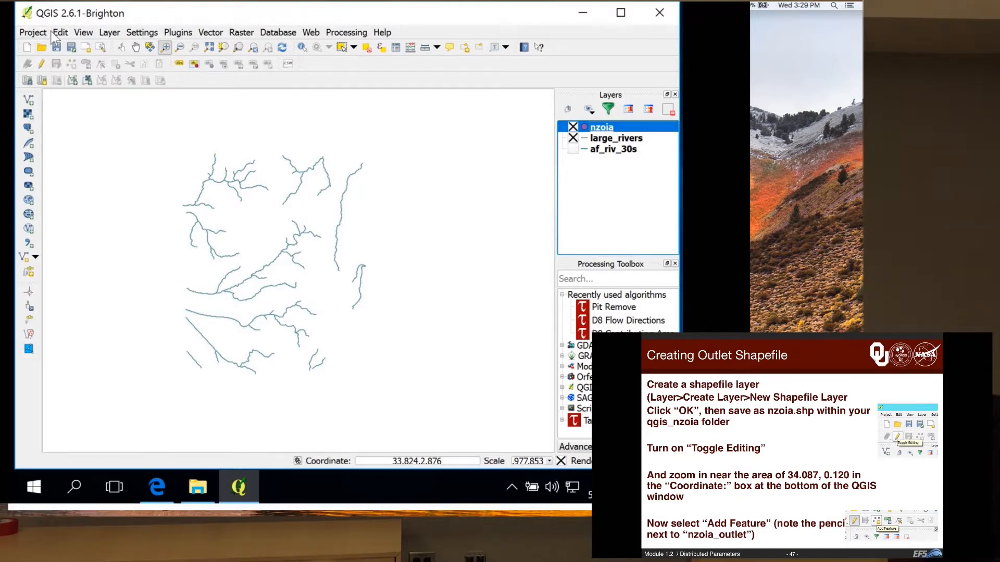
left_click(45, 69)
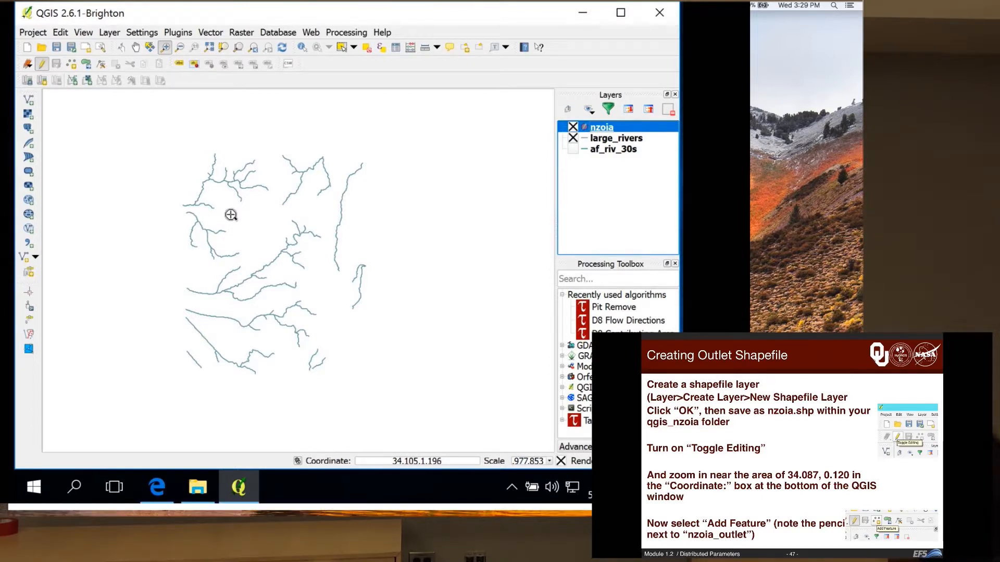
Step: Locate the river junction around coordinate 34.087, 0.120 on the map
left_click_drag(225, 206, 246, 229)
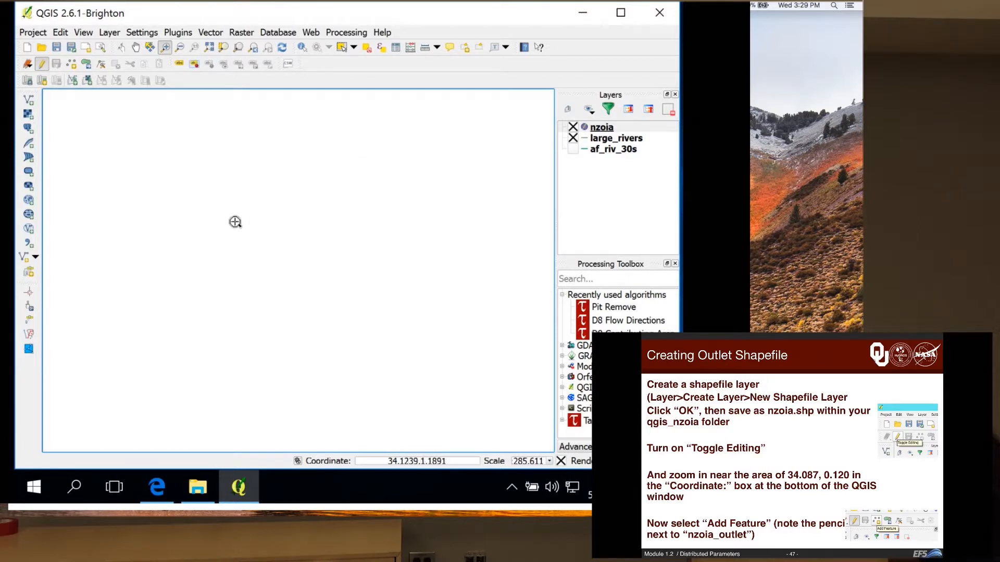
left_click(179, 47)
left_click(190, 101)
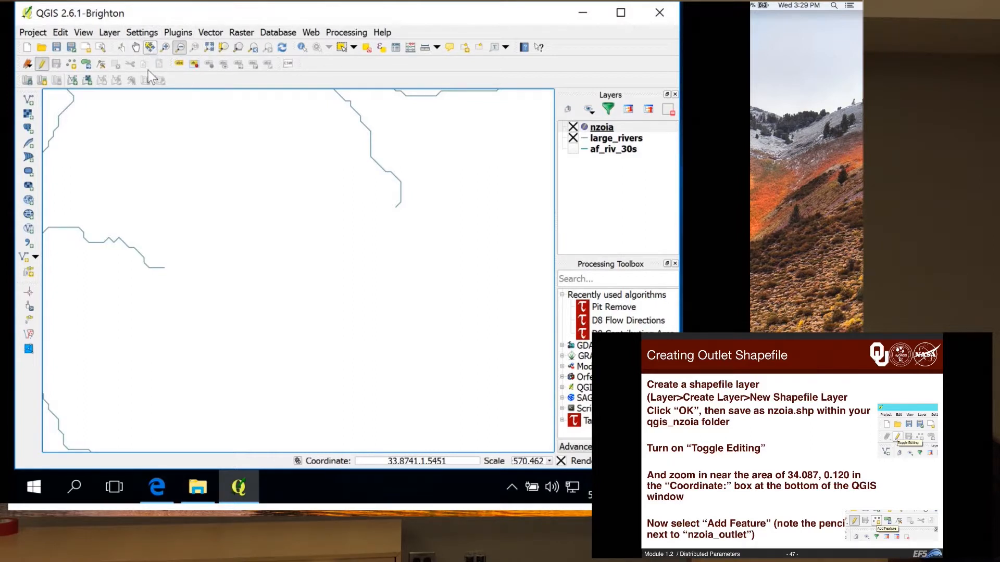
left_click(135, 47)
left_click_drag(116, 172, 314, 186)
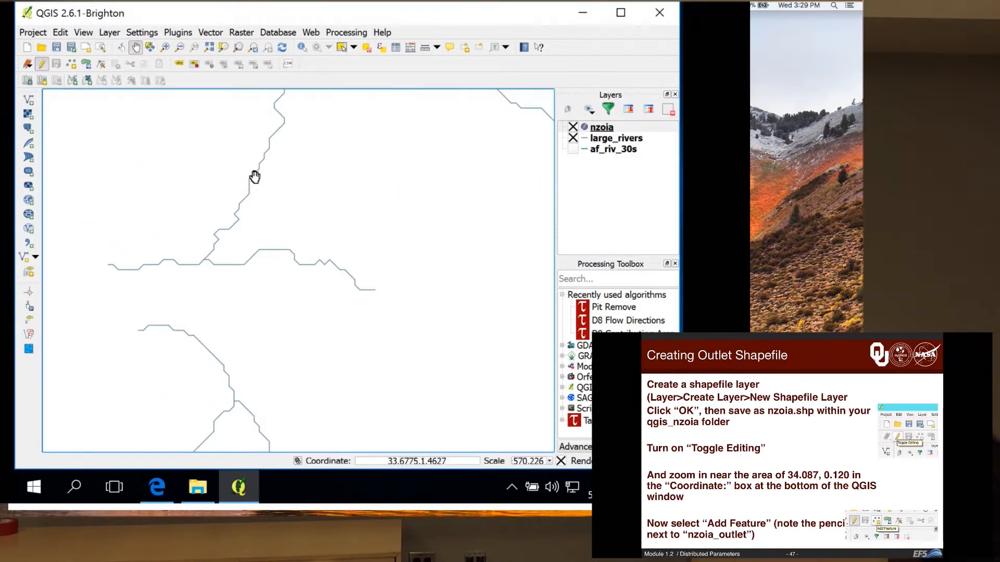
left_click_drag(257, 189, 265, 263)
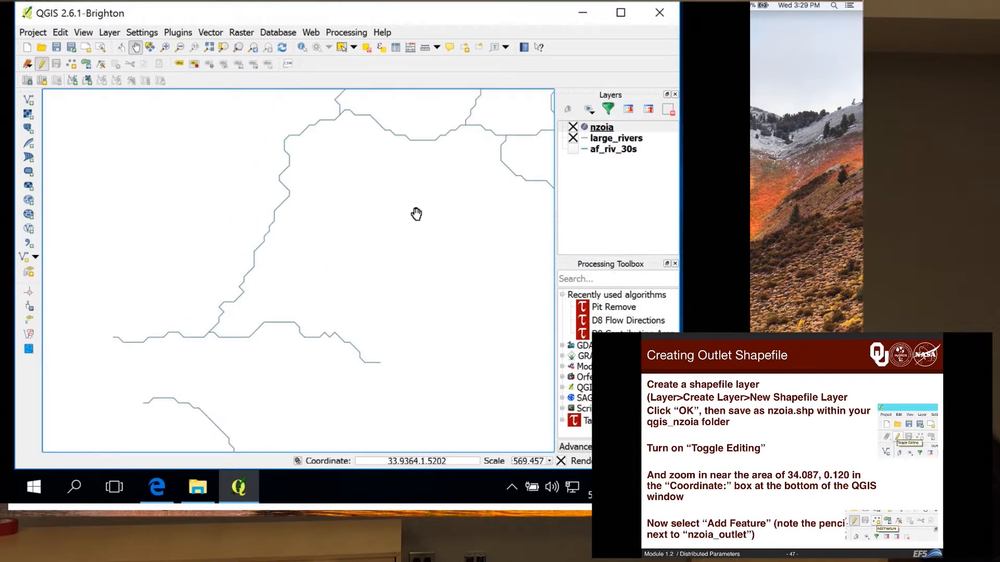
left_click_drag(416, 214, 292, 205)
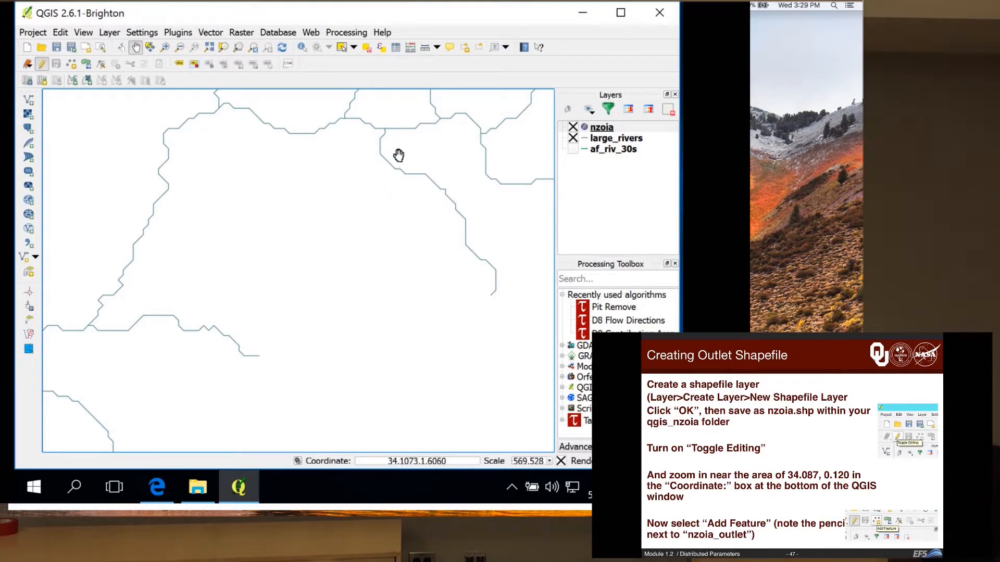
left_click_drag(360, 343, 363, 260)
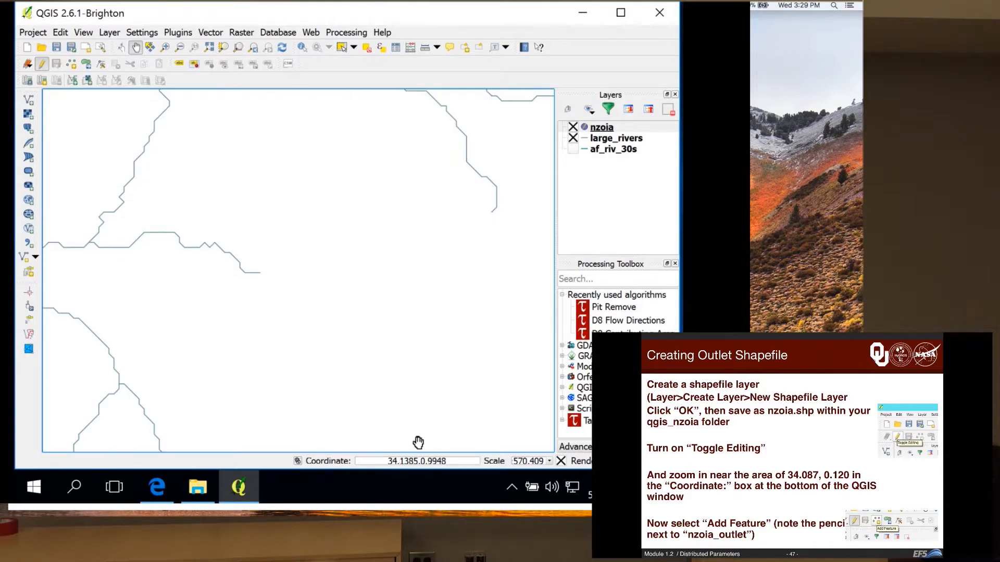
left_click_drag(408, 431, 404, 295)
left_click_drag(401, 401, 390, 288)
left_click_drag(399, 357, 392, 261)
left_click_drag(395, 308, 384, 185)
left_click_drag(384, 299, 368, 150)
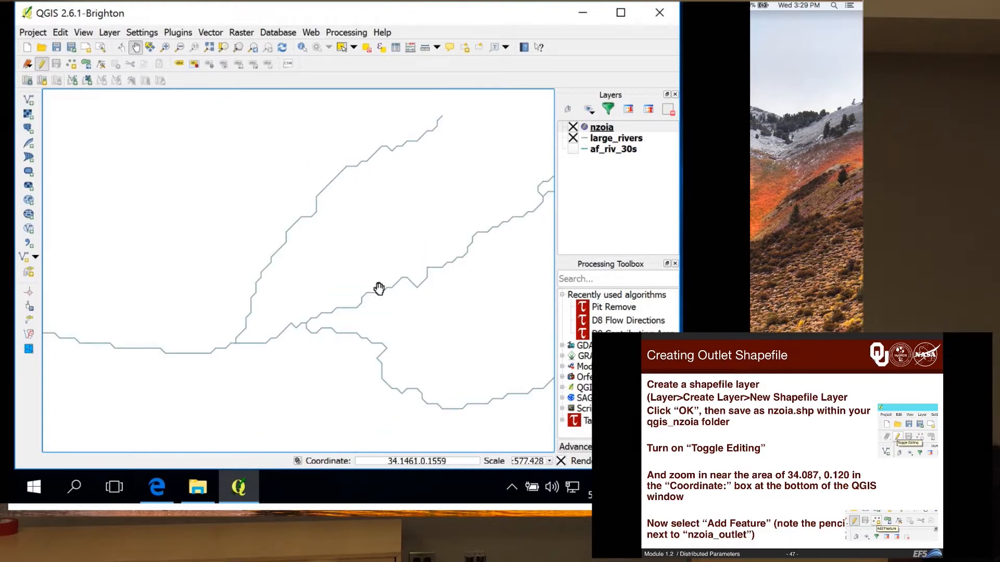
left_click_drag(379, 289, 380, 270)
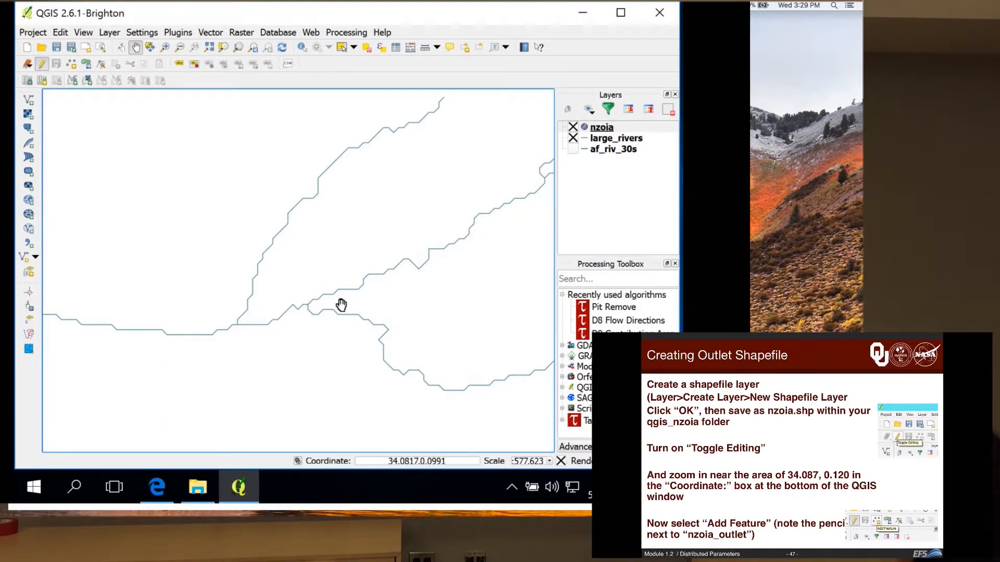
Step: Add an outlet point with id 1 on the river near 34.087, 0.120, and save the nzoia layer edits
left_click(42, 64)
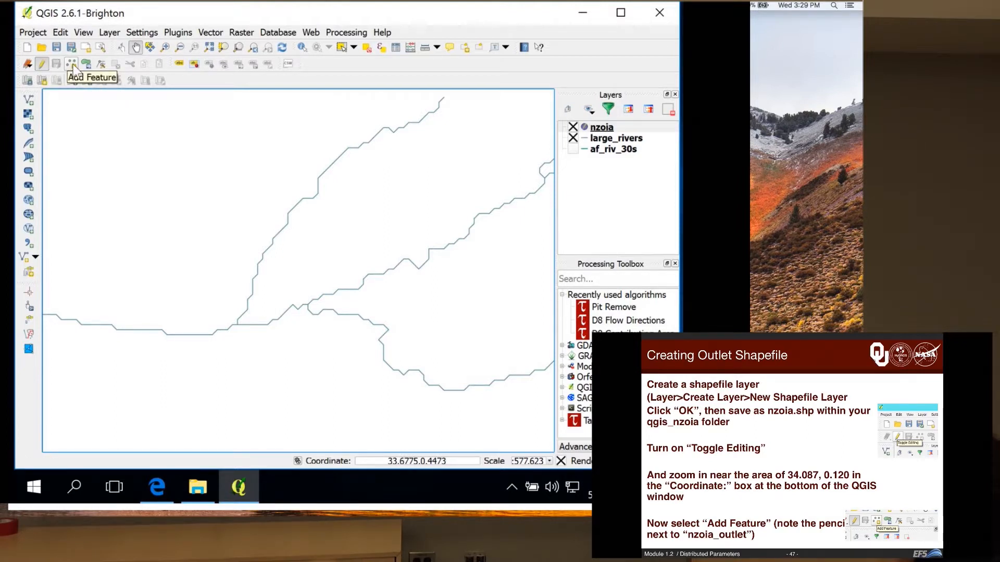
left_click(72, 64)
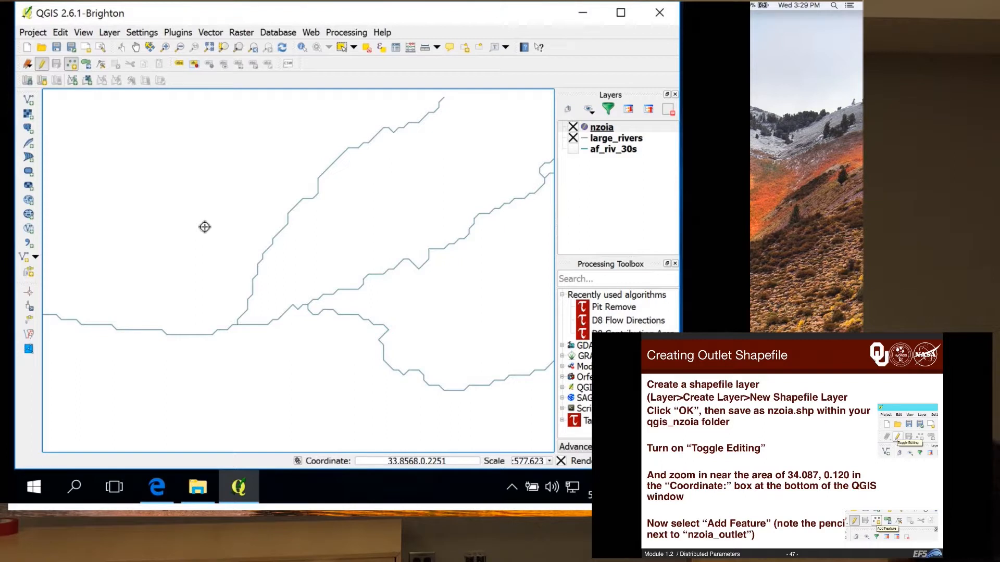
left_click(340, 290)
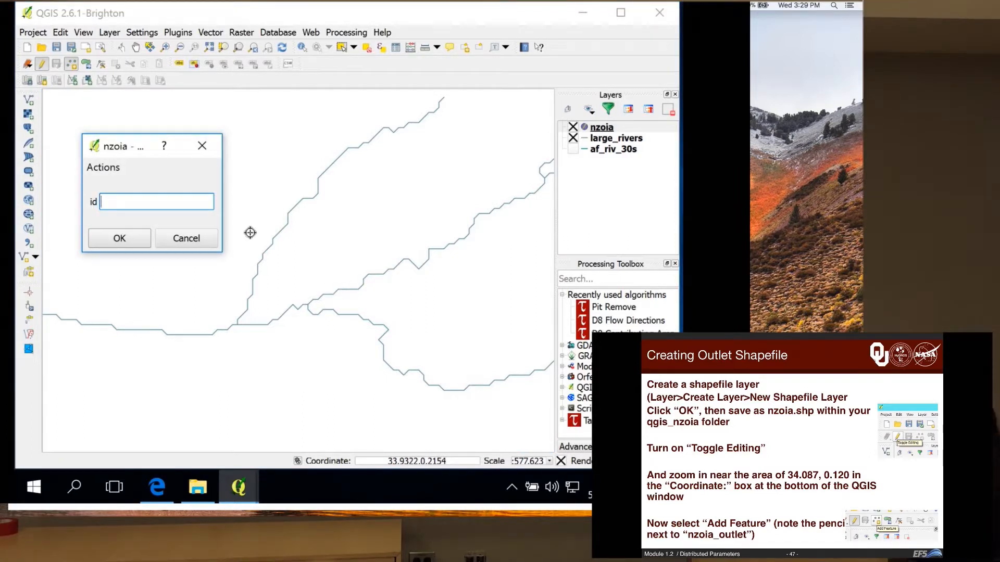
type("1")
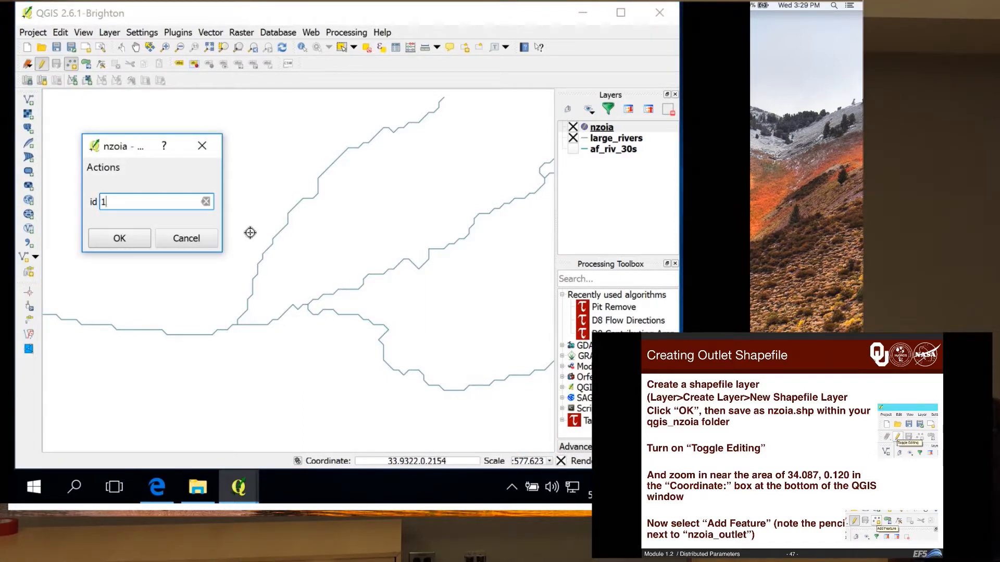
left_click(115, 236)
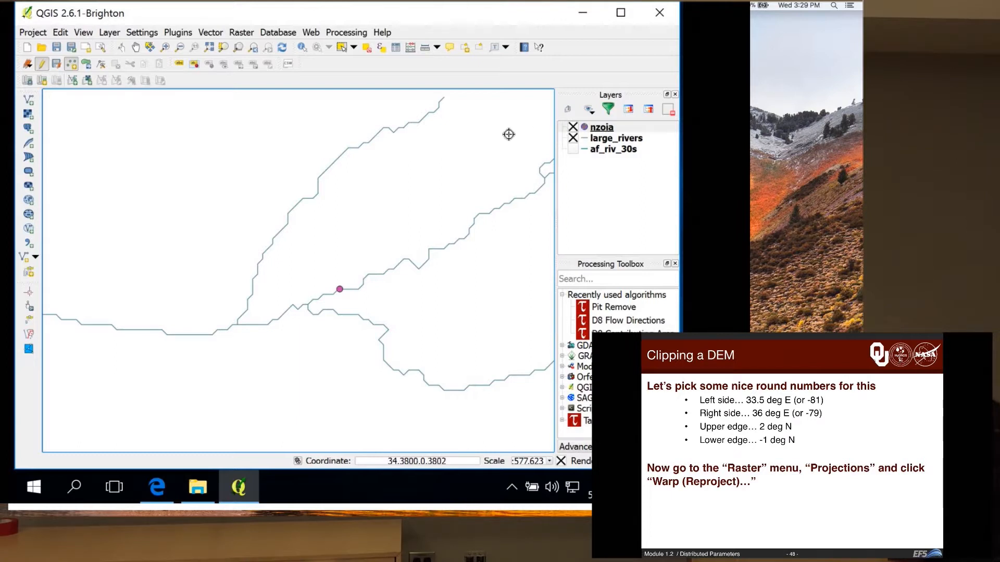
left_click(41, 64)
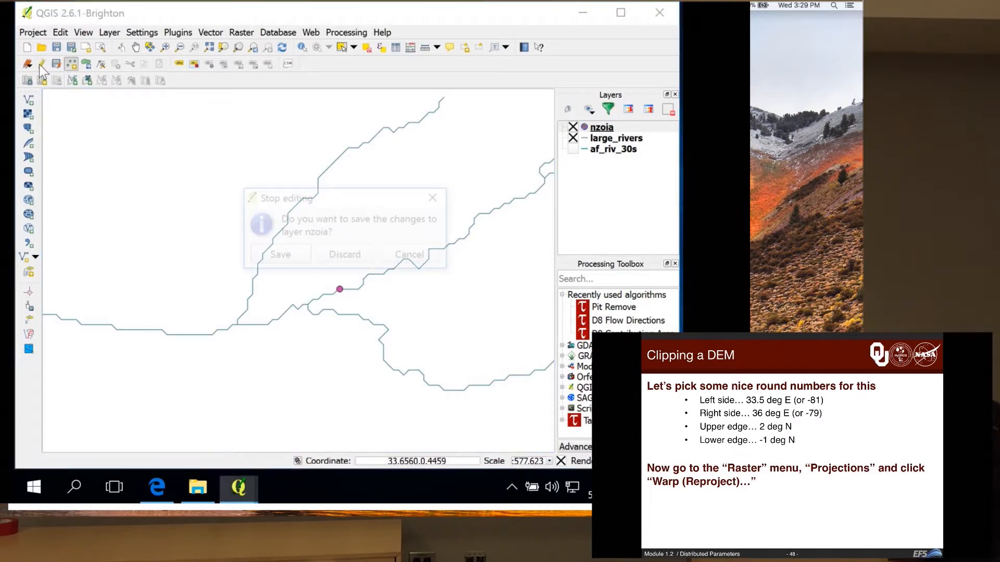
left_click(260, 253)
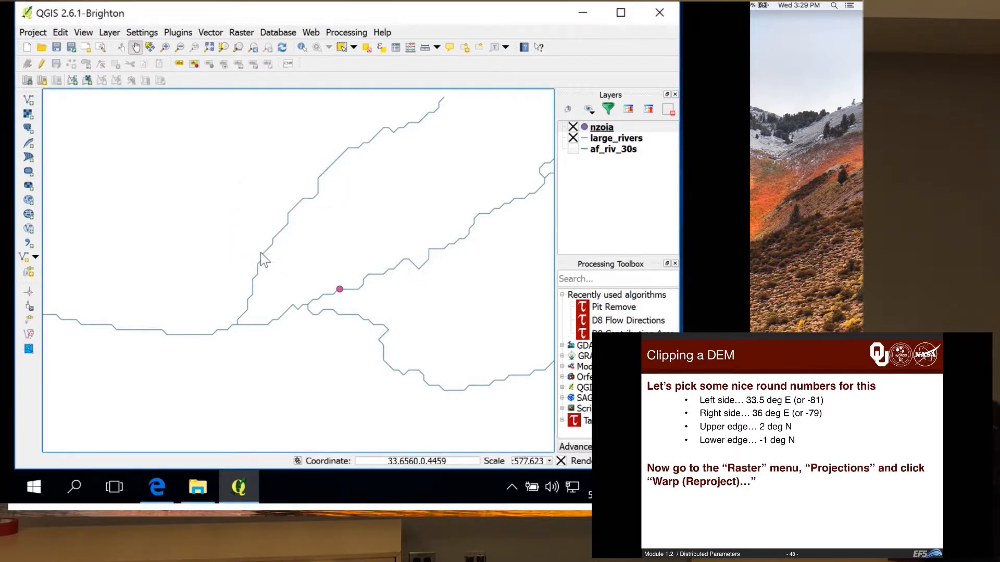
Step: Add the nzoia_merge raster from the netexplorer data folder to the map
left_click(179, 47)
left_click_drag(183, 126, 305, 238)
left_click_drag(265, 186, 297, 227)
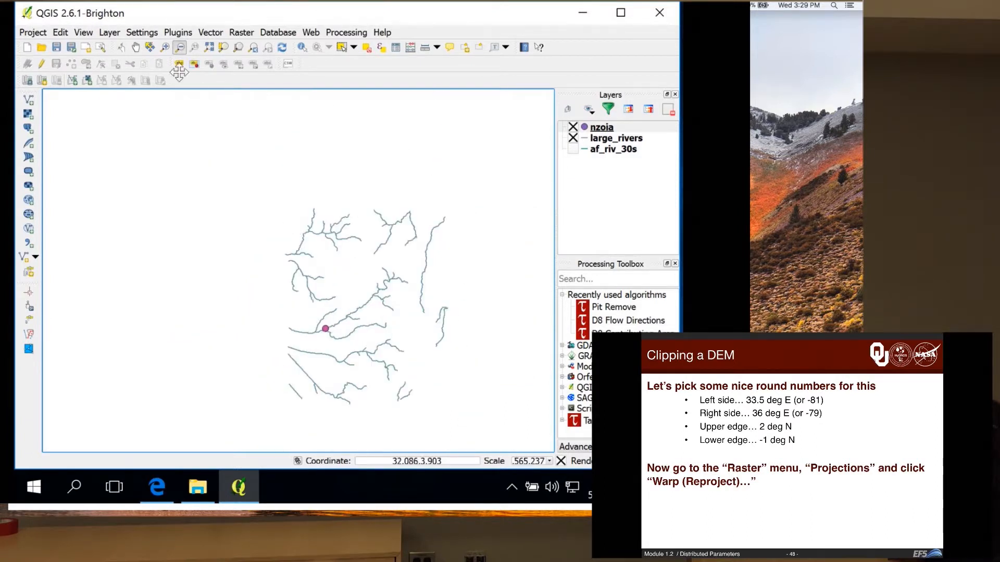
left_click(136, 47)
left_click_drag(210, 175, 151, 135)
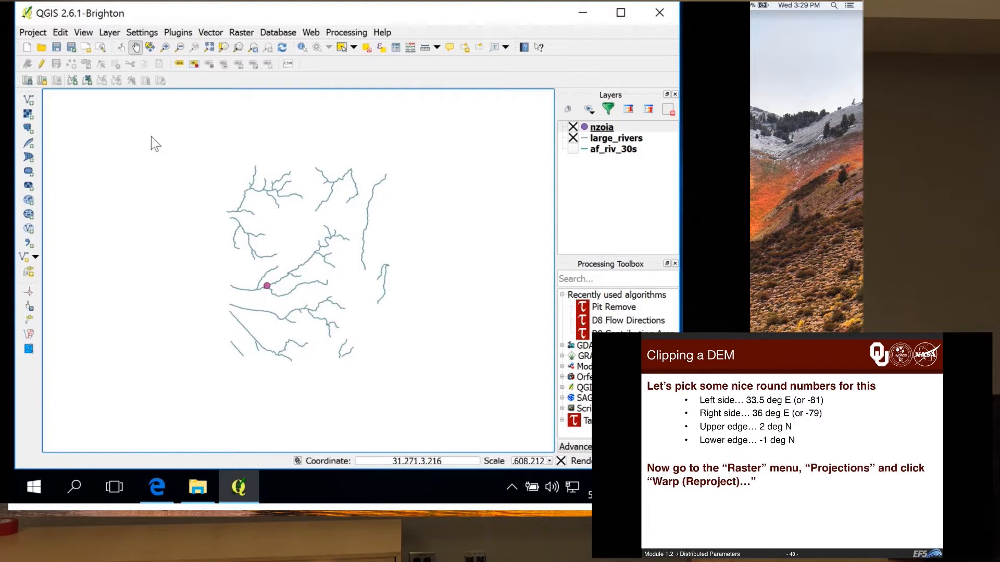
left_click(110, 32)
mouse_move(125, 58)
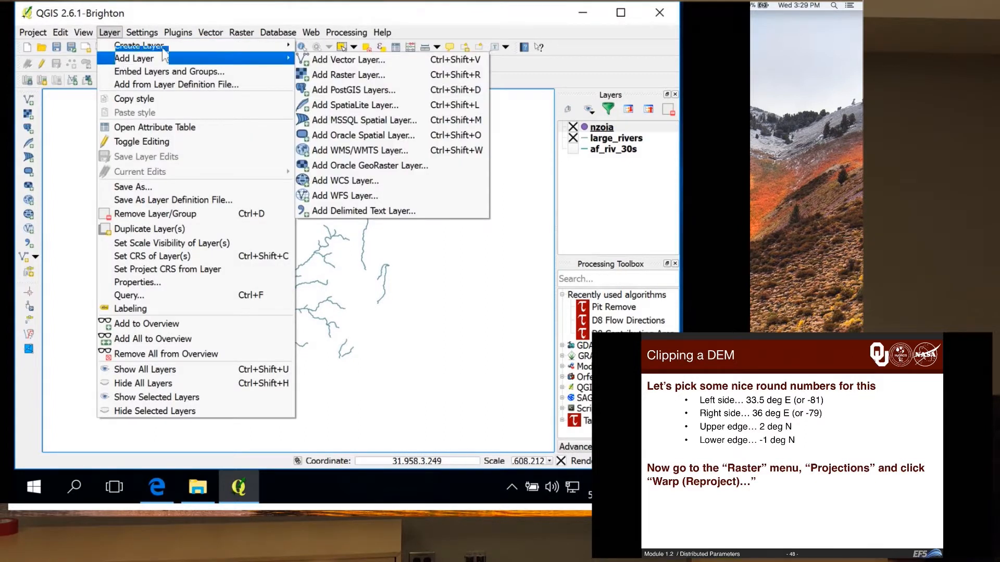
left_click(321, 74)
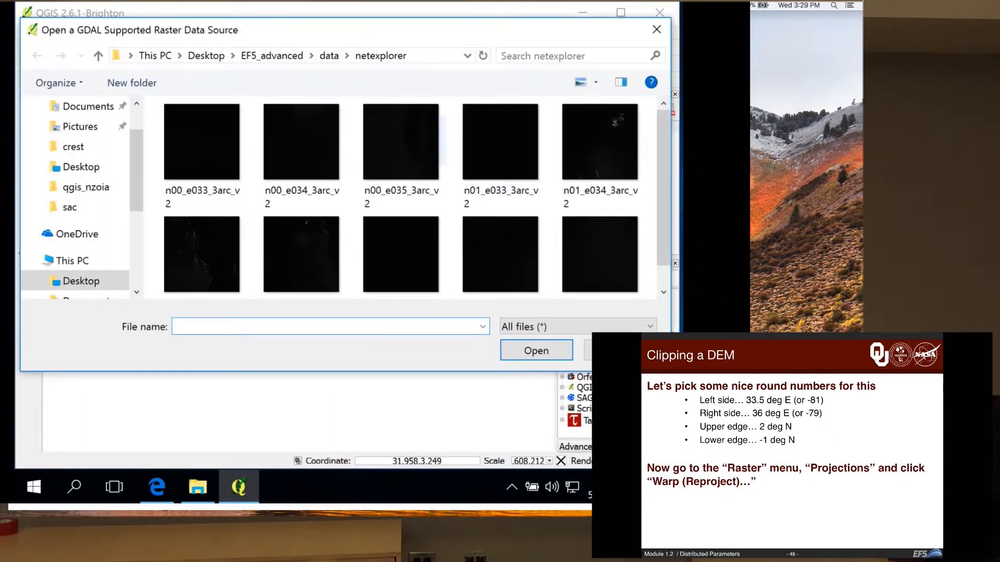
left_click_drag(661, 146, 659, 194)
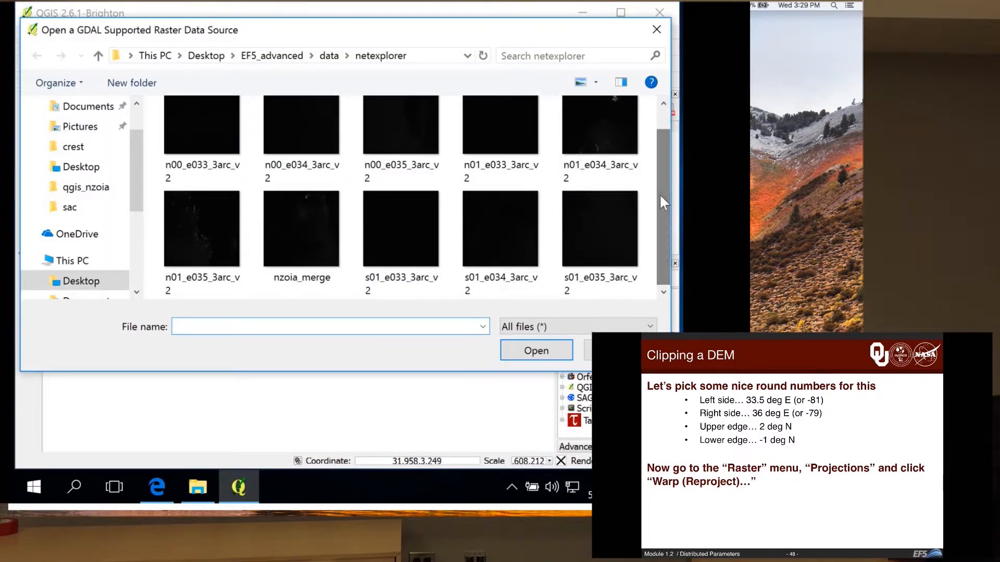
left_click(317, 230)
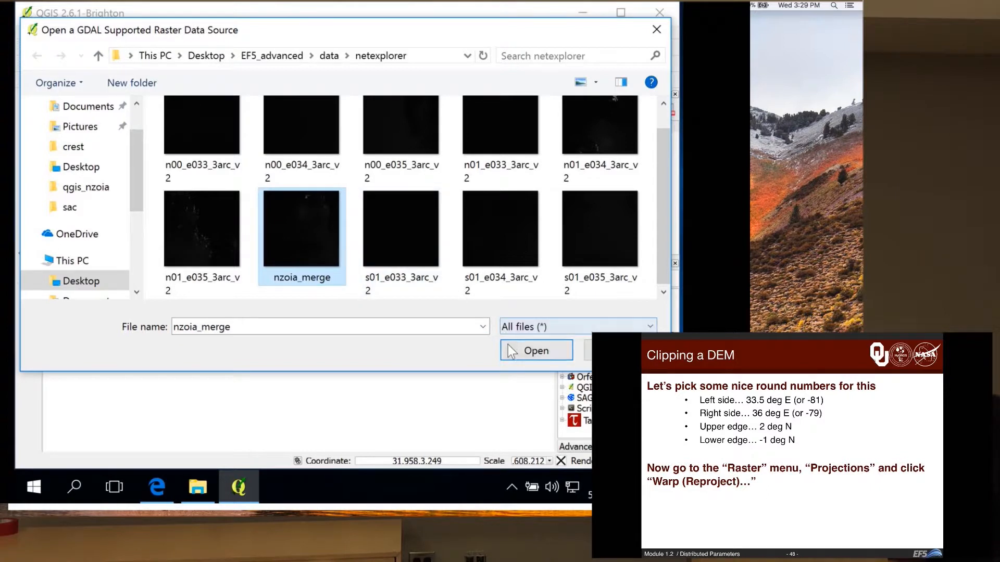
left_click(536, 350)
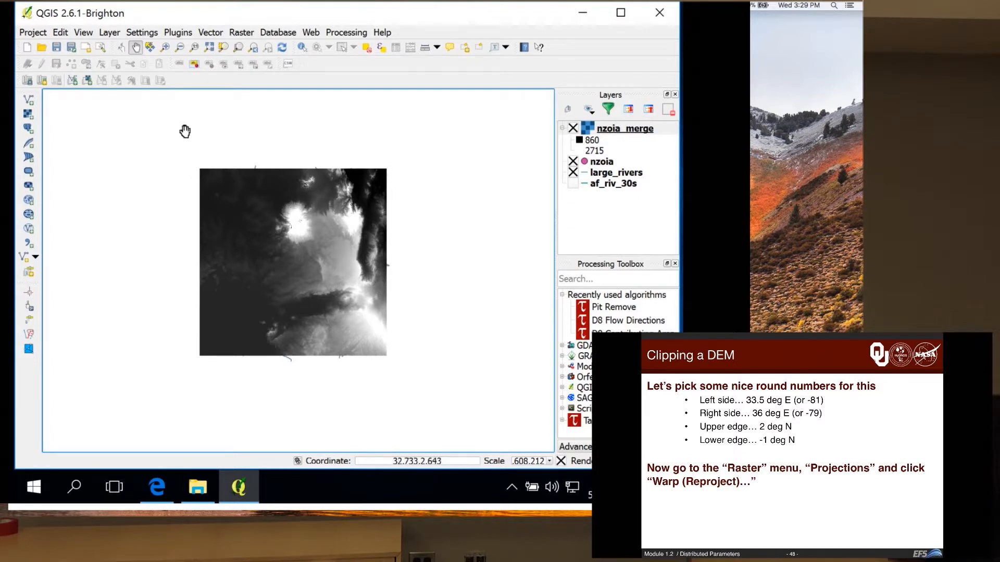
left_click(239, 34)
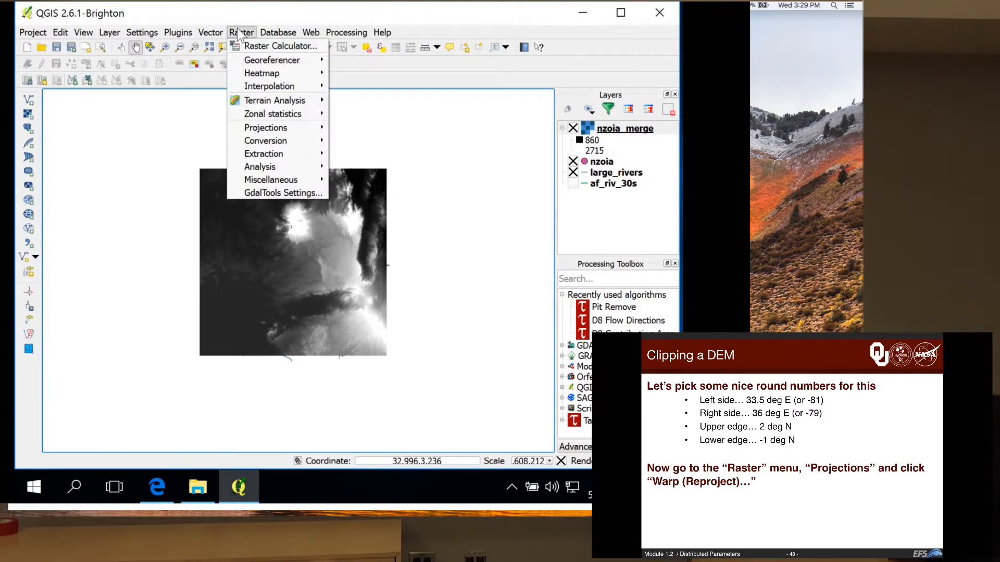
mouse_move(263, 130)
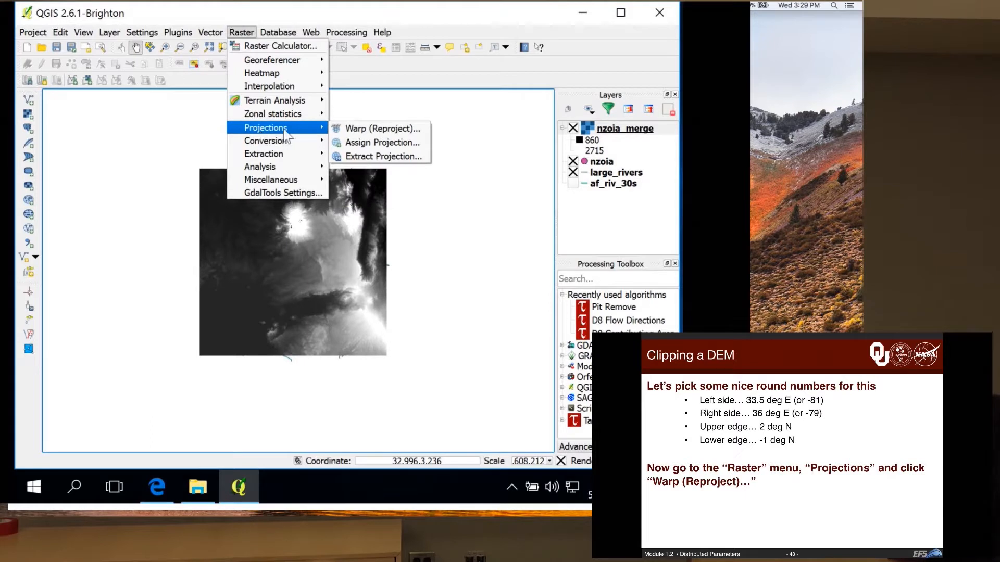
left_click(349, 130)
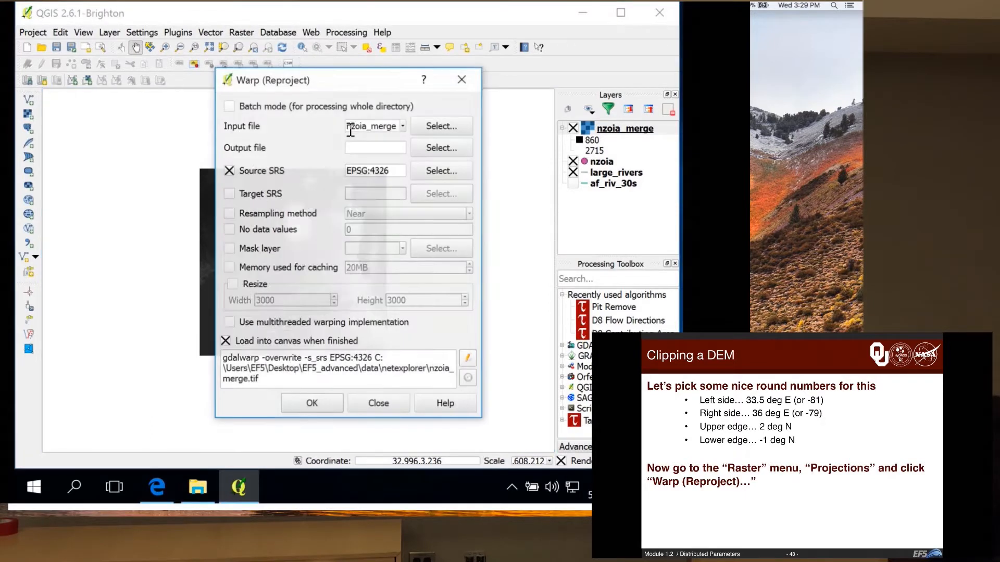
left_click_drag(481, 138, 514, 140)
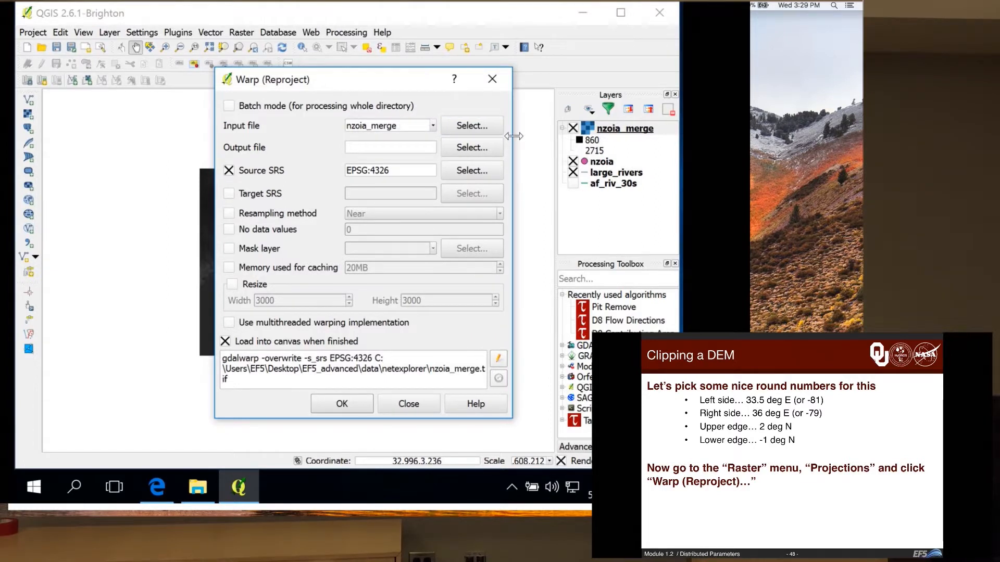
left_click(495, 79)
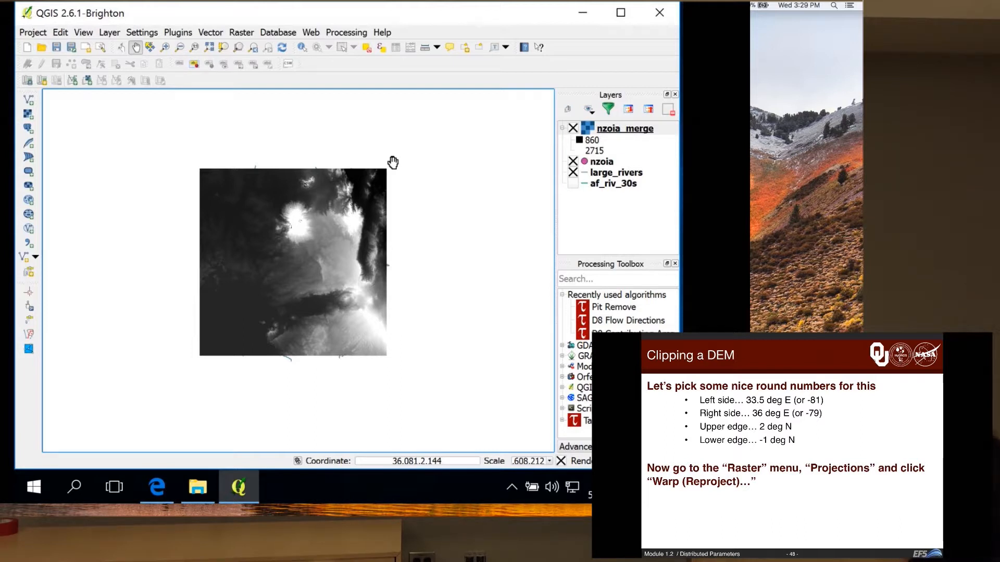
Step: Start a Warp (Reproject) of nzoia_merge and choose EF5_advanced/examples/nzoia/qgis_nzoia as the output file's folder
left_click(246, 33)
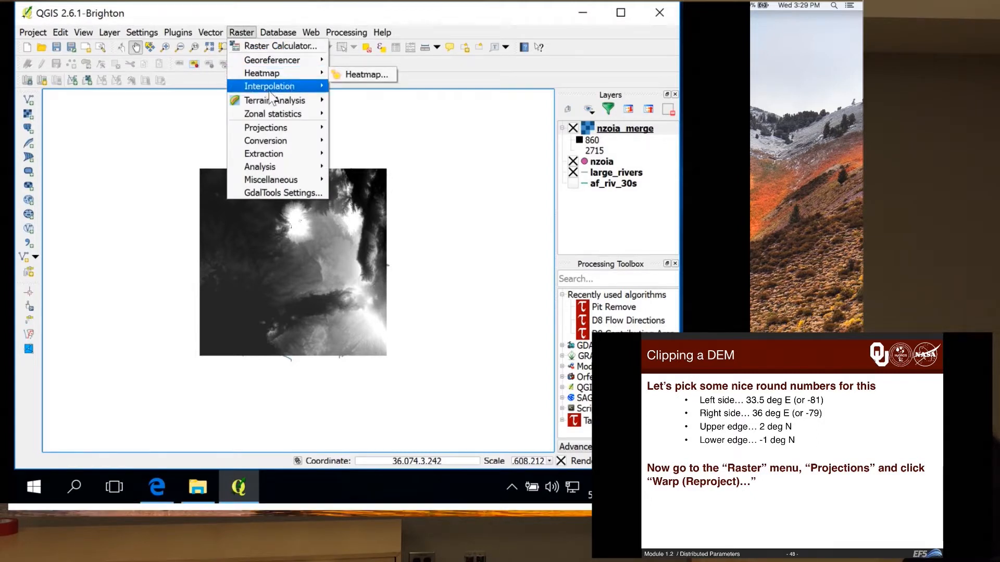
mouse_move(277, 156)
mouse_move(291, 127)
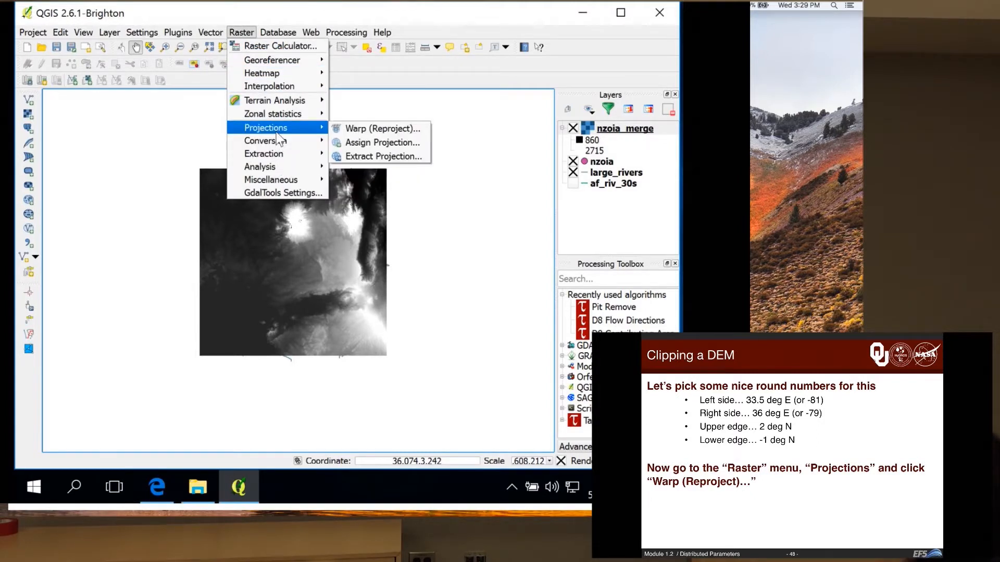
left_click(341, 130)
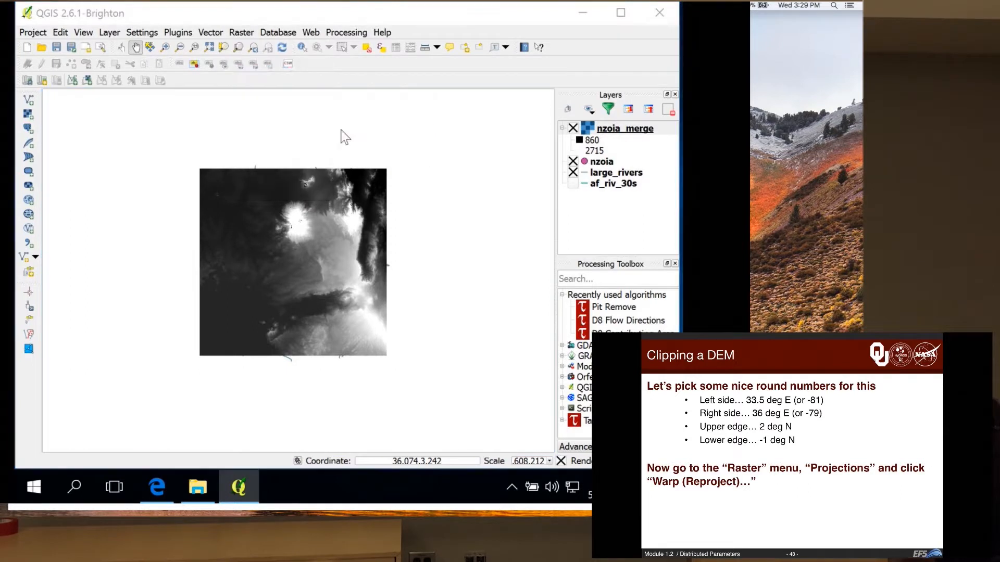
left_click_drag(353, 77, 349, 69)
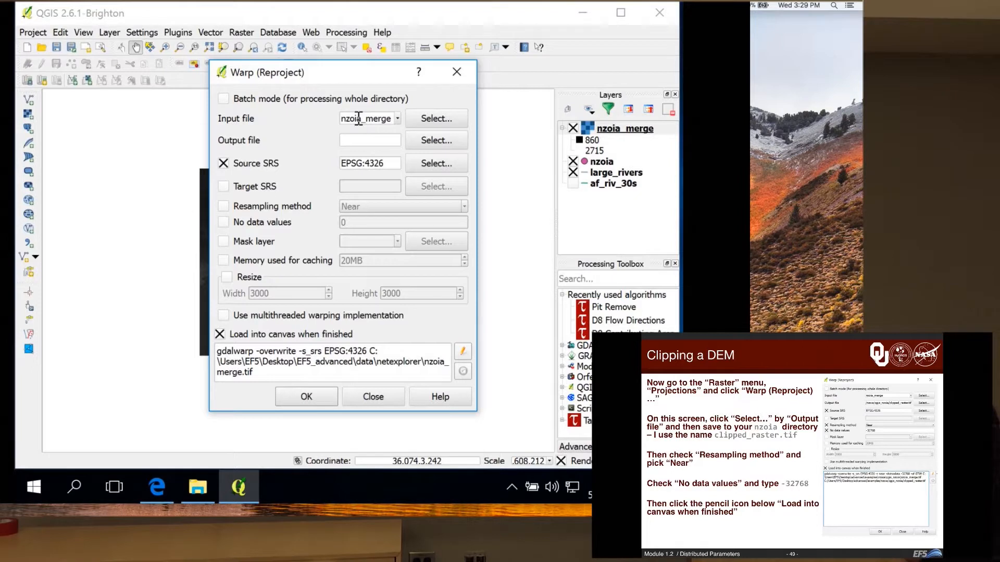
left_click(419, 142)
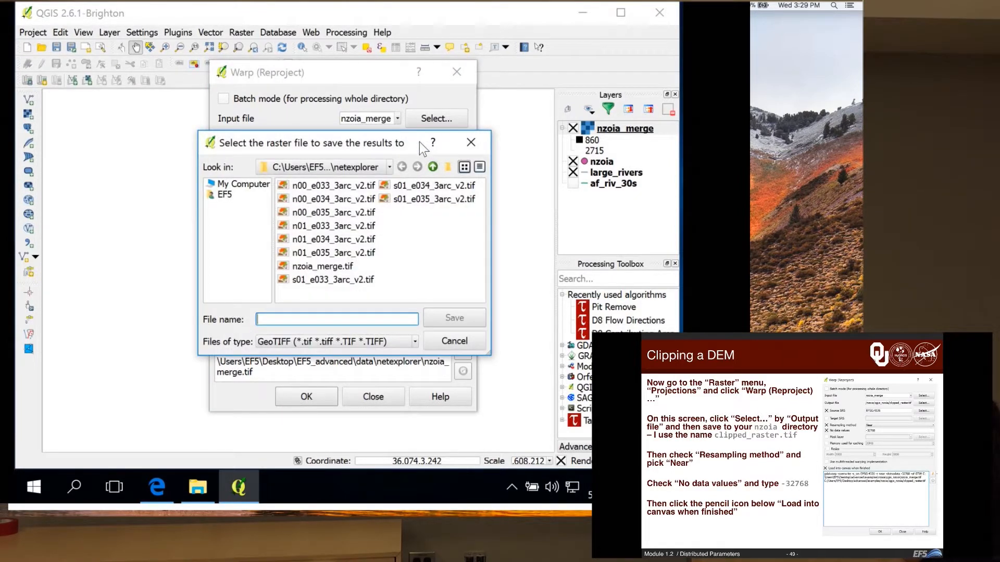
left_click(389, 166)
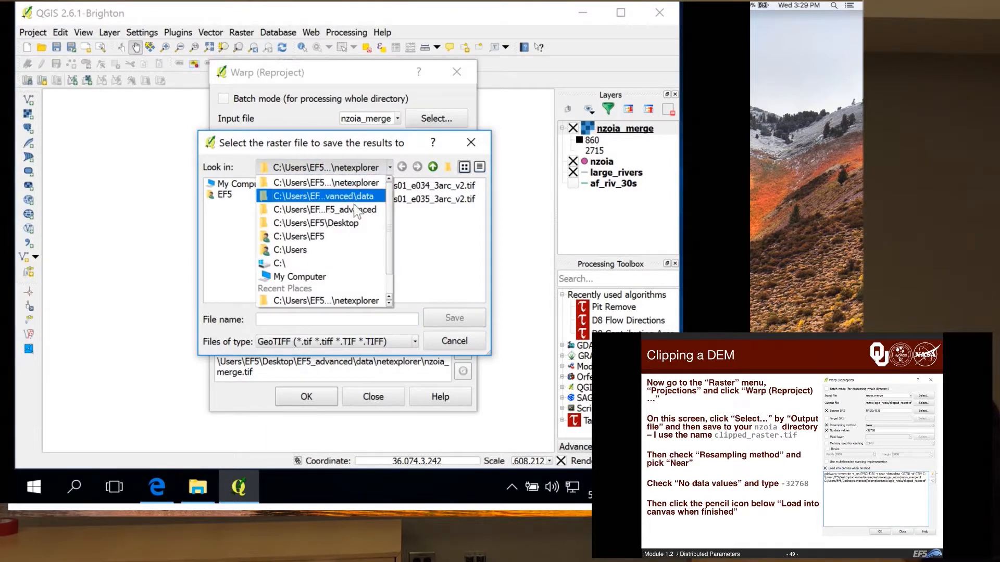
left_click(355, 208)
left_click(321, 217)
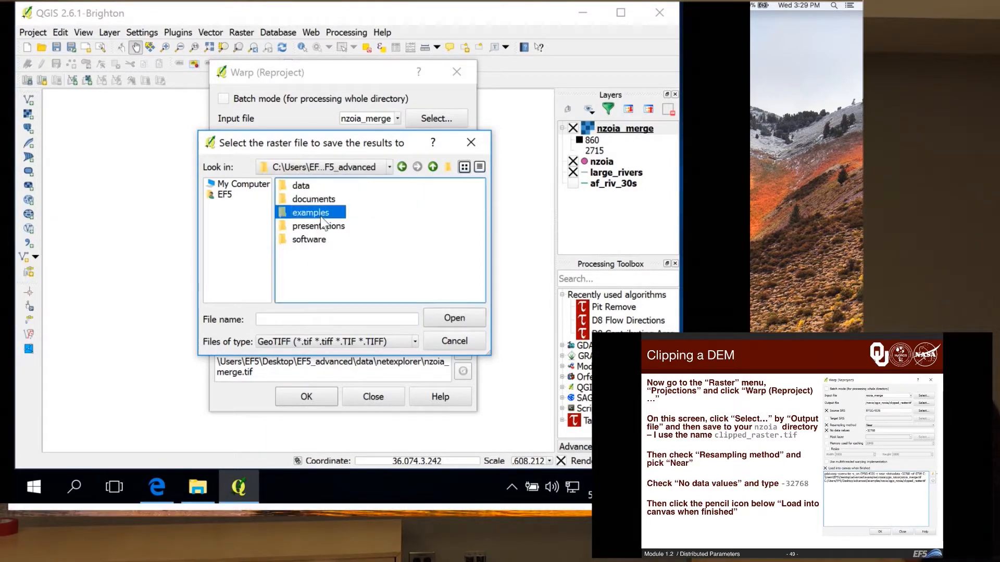
double_click(320, 217)
double_click(309, 201)
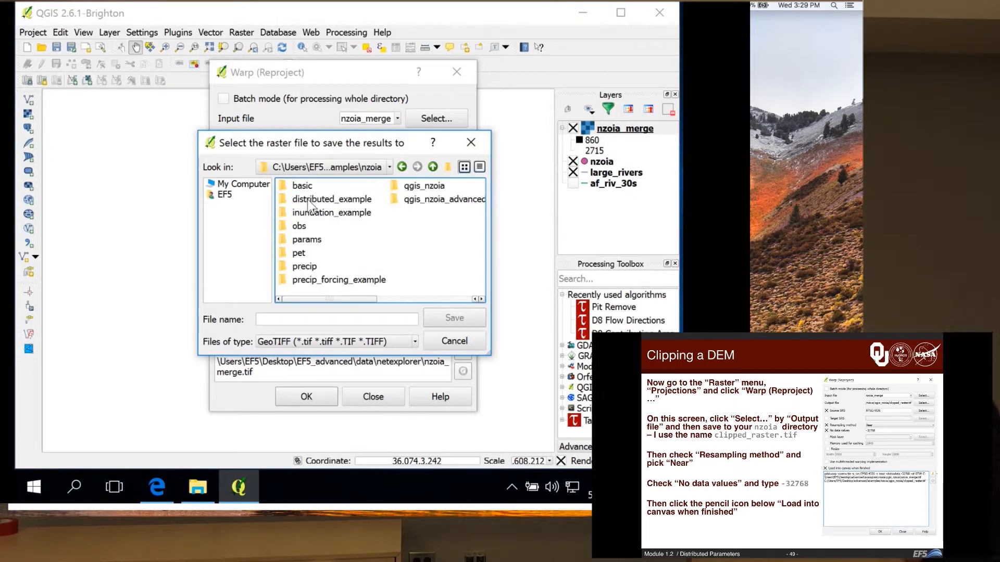
left_click(411, 186)
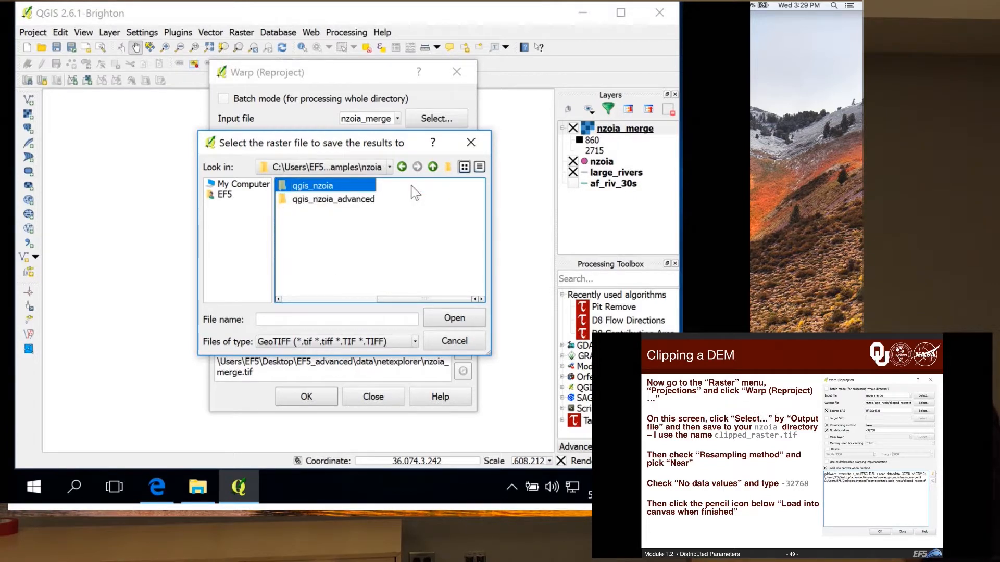
double_click(364, 182)
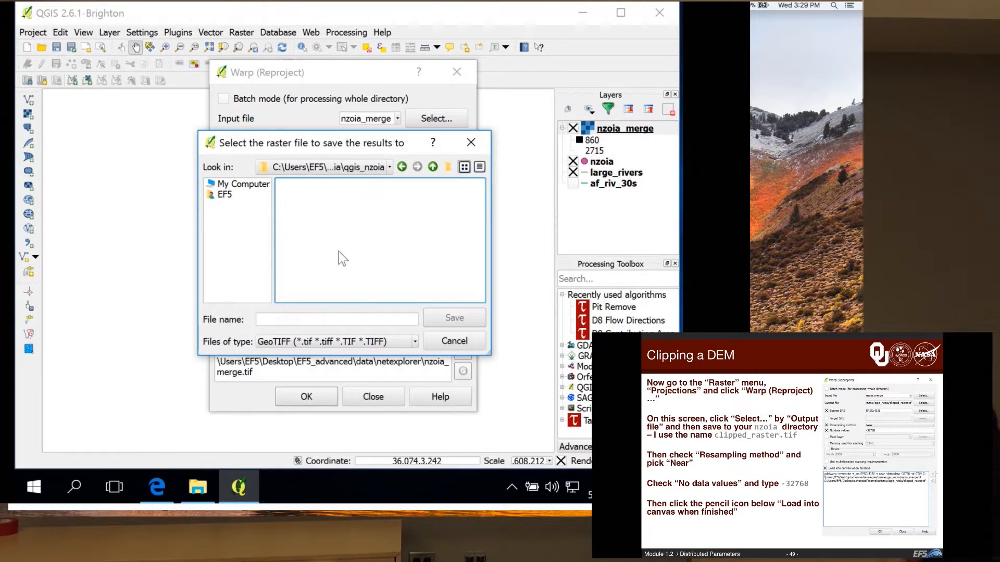
Step: Name the warp output file clipped_raster.tif and save that choice
left_click(299, 317)
type("clipped")
key("BackSpace")
key("BackSpace")
key("BackSpace")
key("BackSpace")
key("BackSpace")
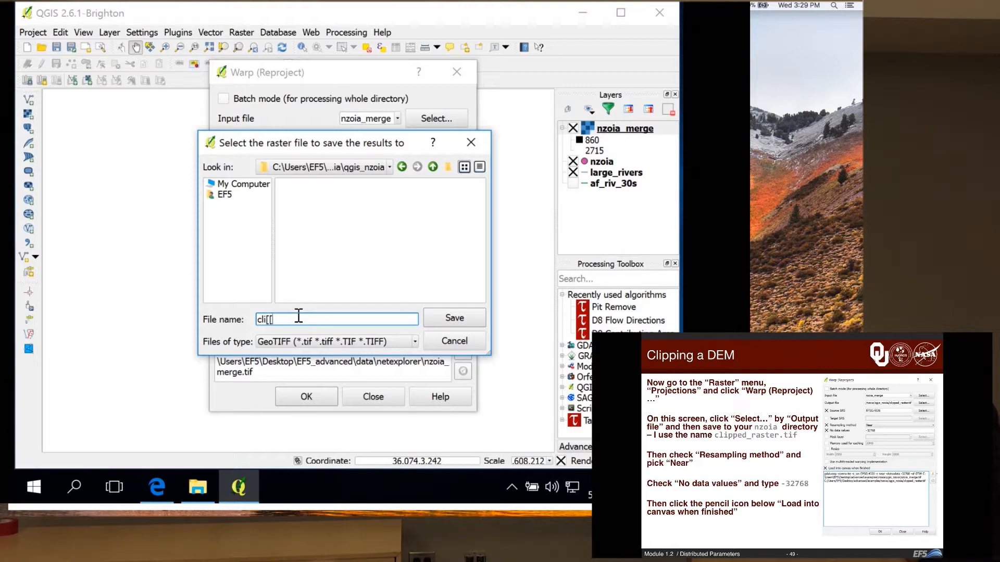
type("ipped_raster.tif")
left_click(453, 319)
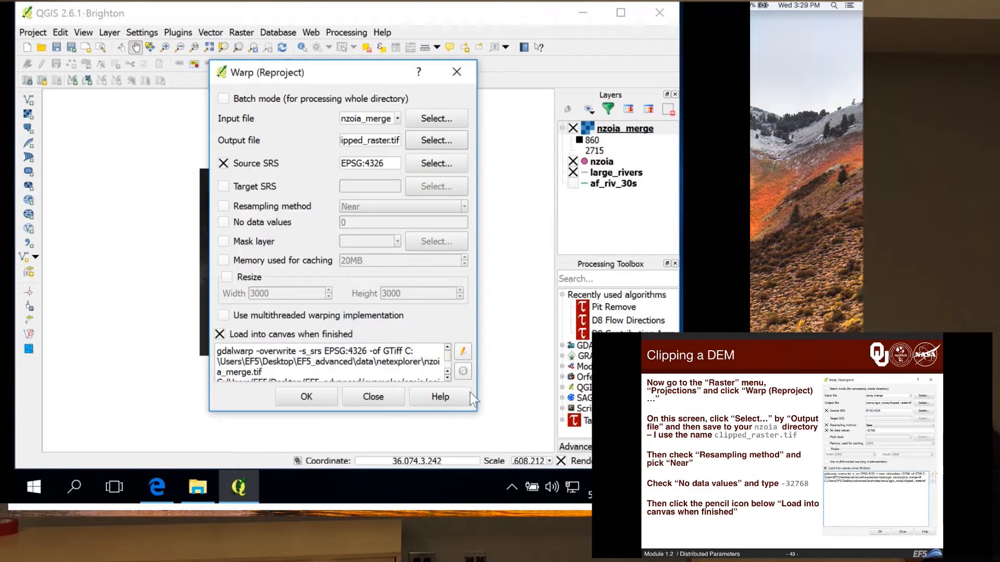
Step: Enlarge the Warp dialog, enable the Near resampling method, and set the no data value to -32768
left_click_drag(476, 410, 565, 441)
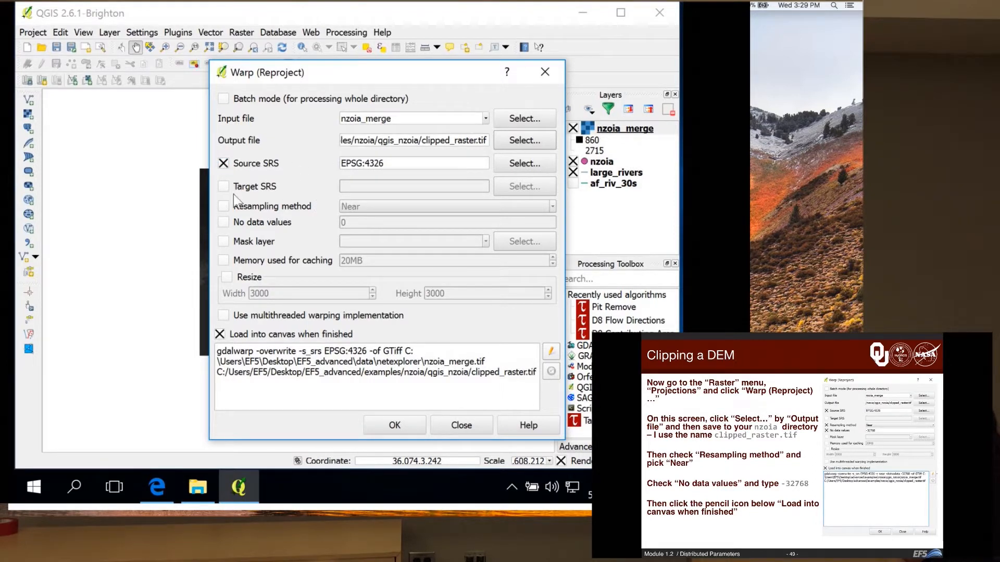
left_click(223, 208)
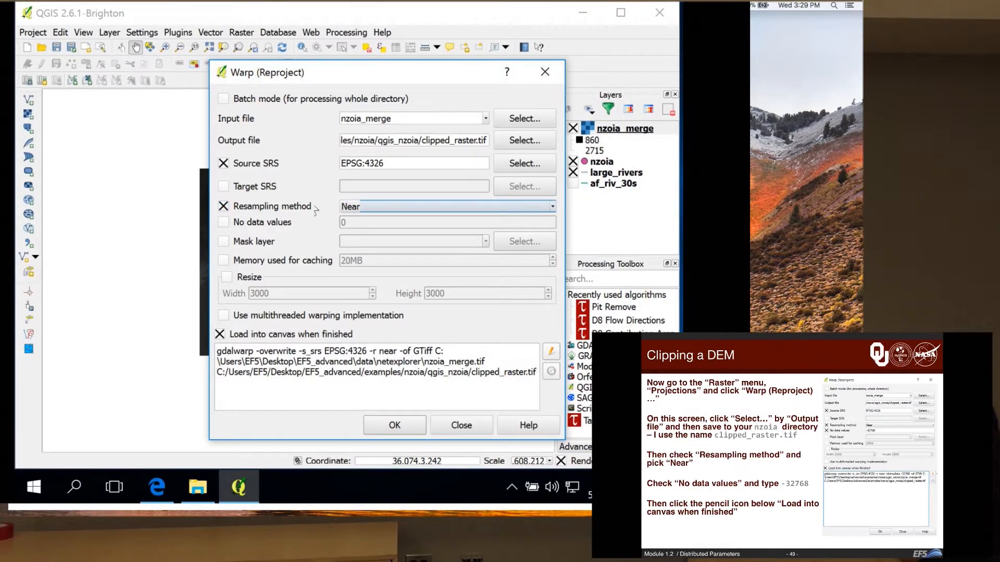
left_click(223, 222)
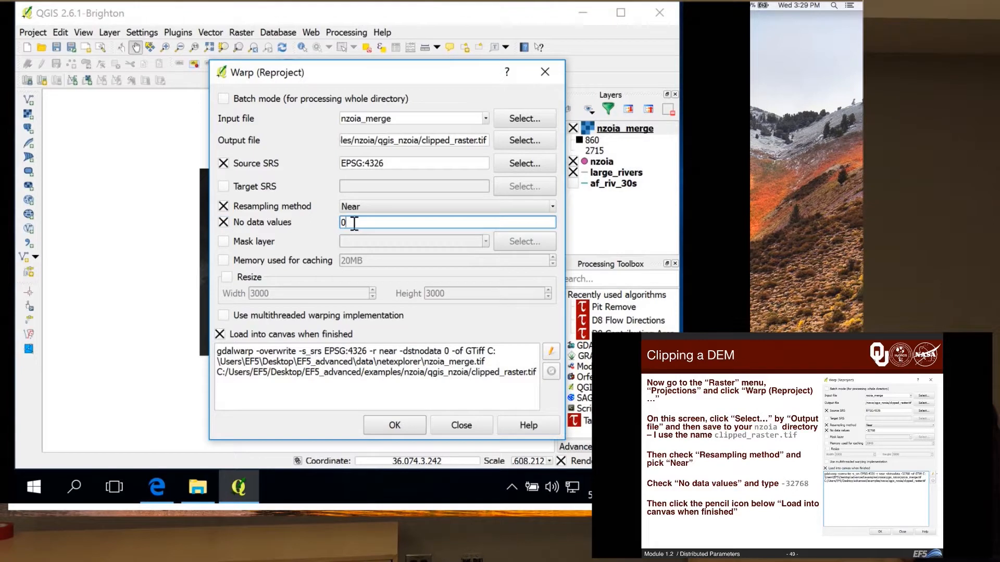
key("BackSpace")
type("-3")
type("27")
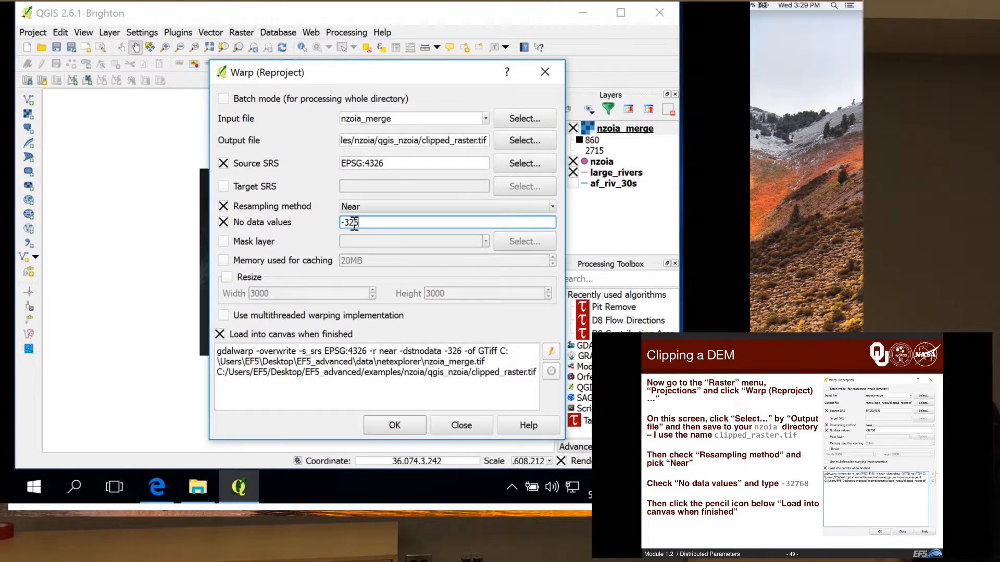
type("68")
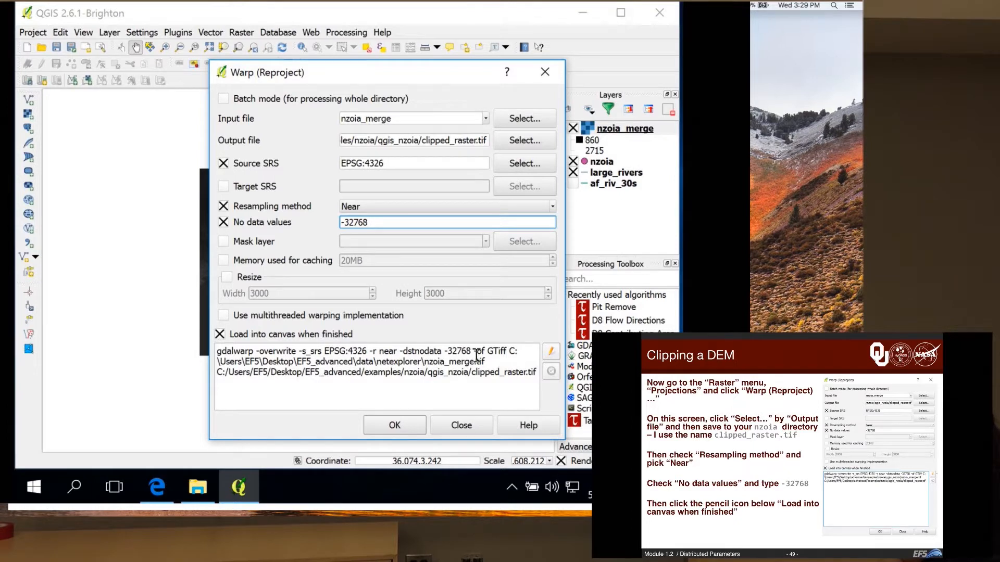
Step: Make the gdalwarp command editable and insert the extent option -te 33.5 -1 36 2 after -r near
left_click(551, 354)
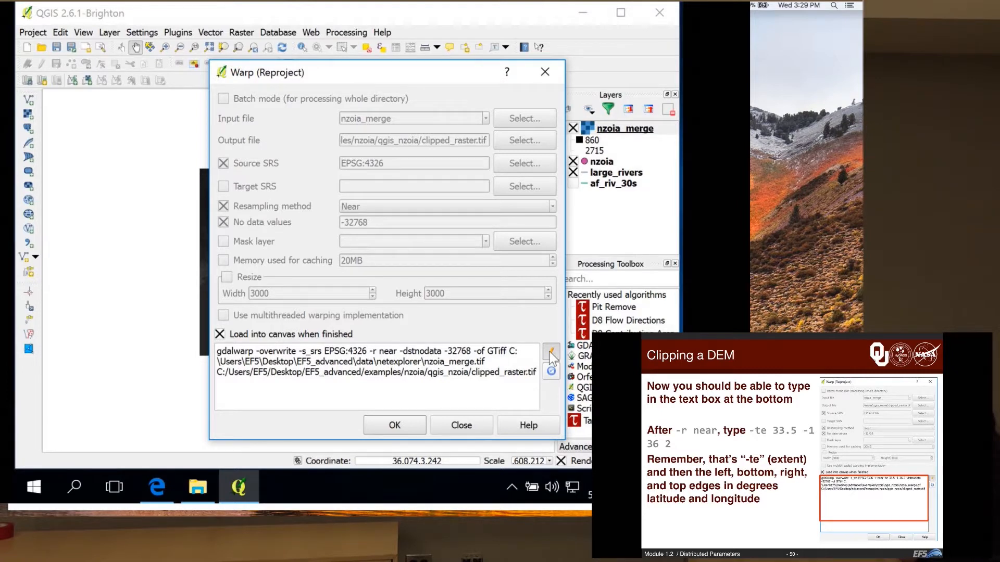
left_click(357, 366)
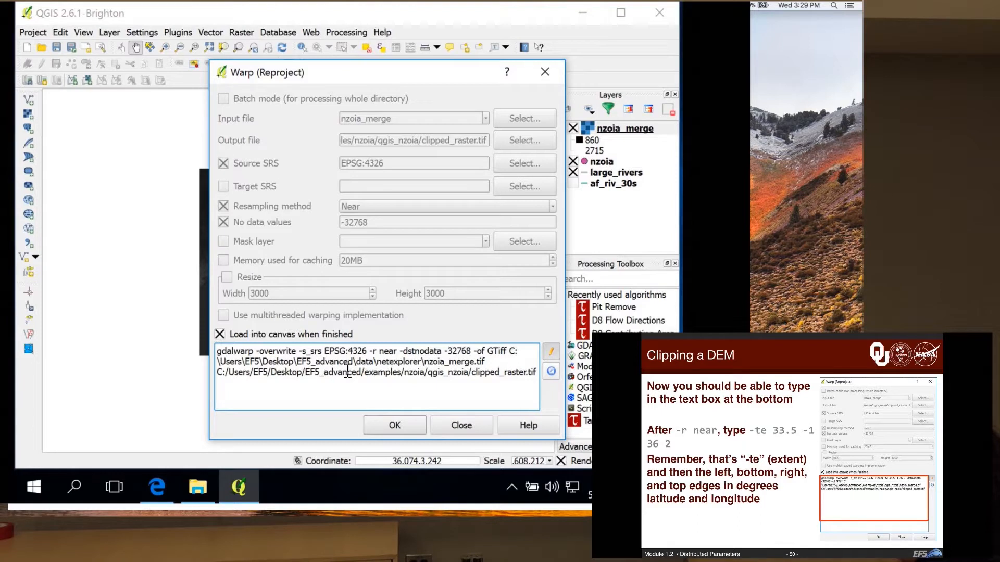
left_click(397, 355)
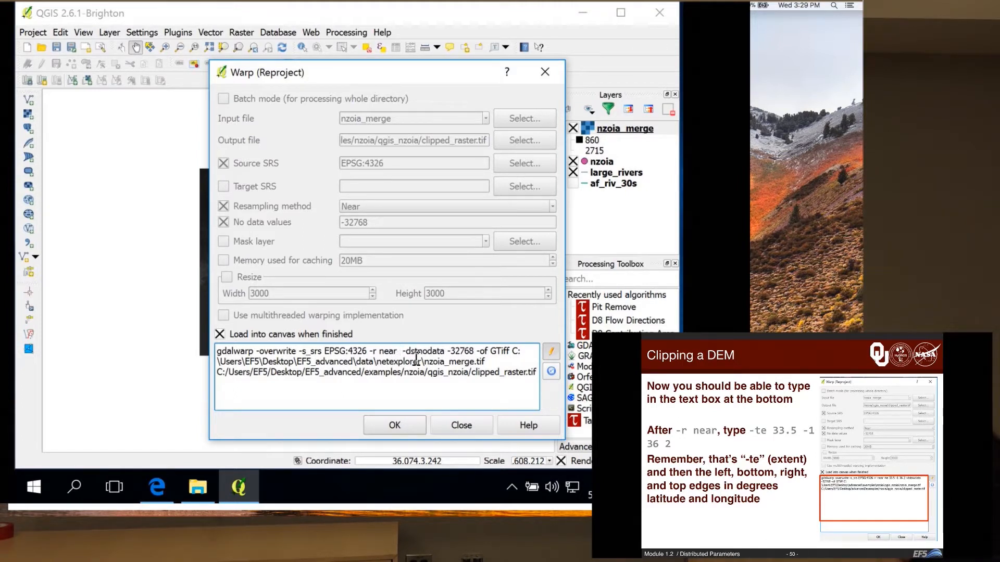
type("-")
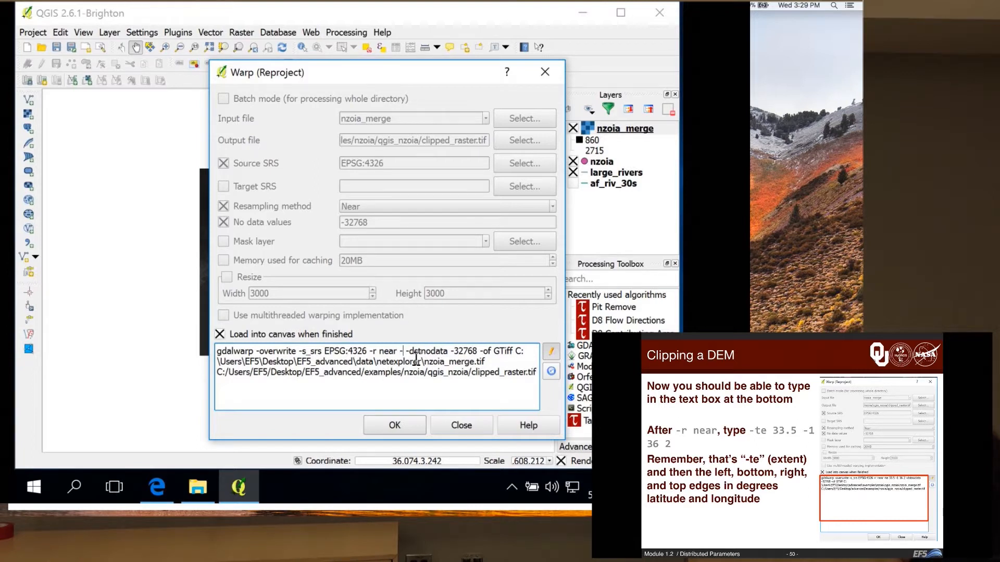
type("te 33.")
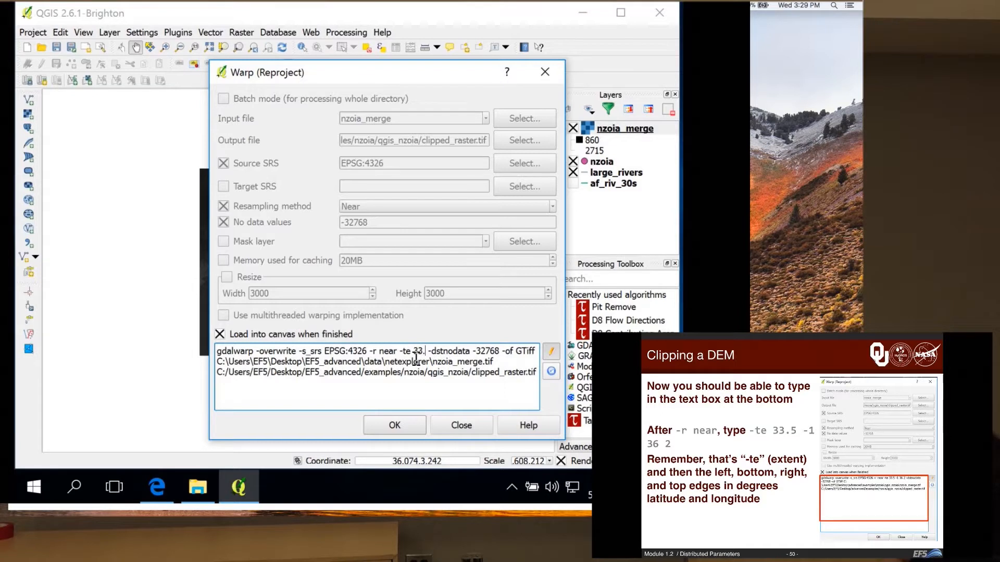
type("5 -1 3")
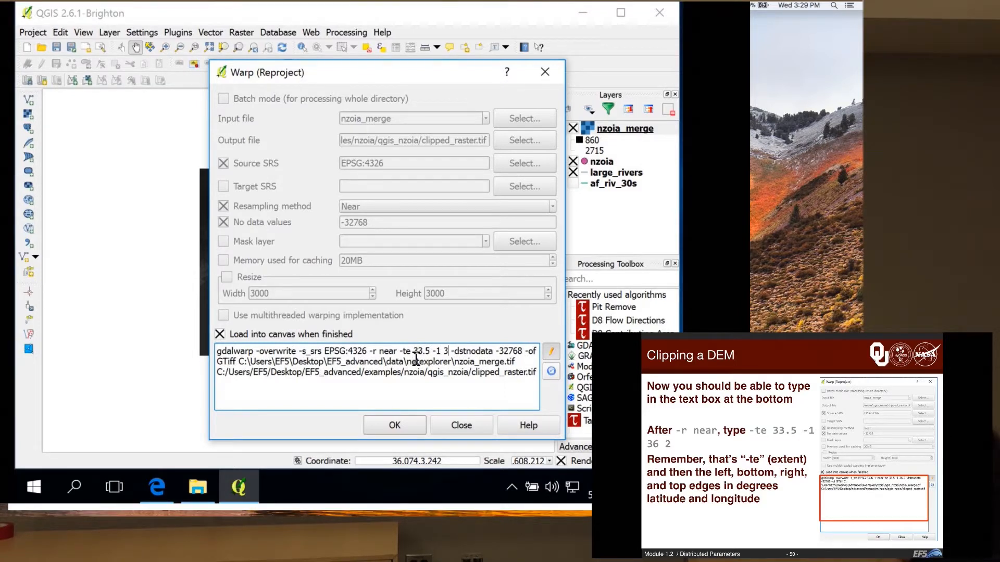
type("6 2")
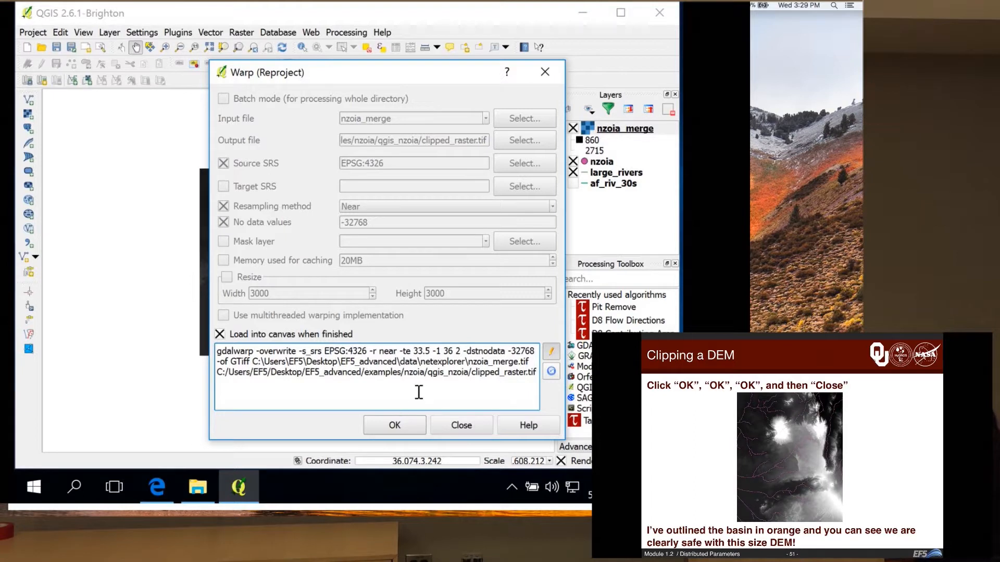
Step: Run the warp to create the clipped raster, dismiss the resulting messages, and close the Warp dialog
left_click(400, 424)
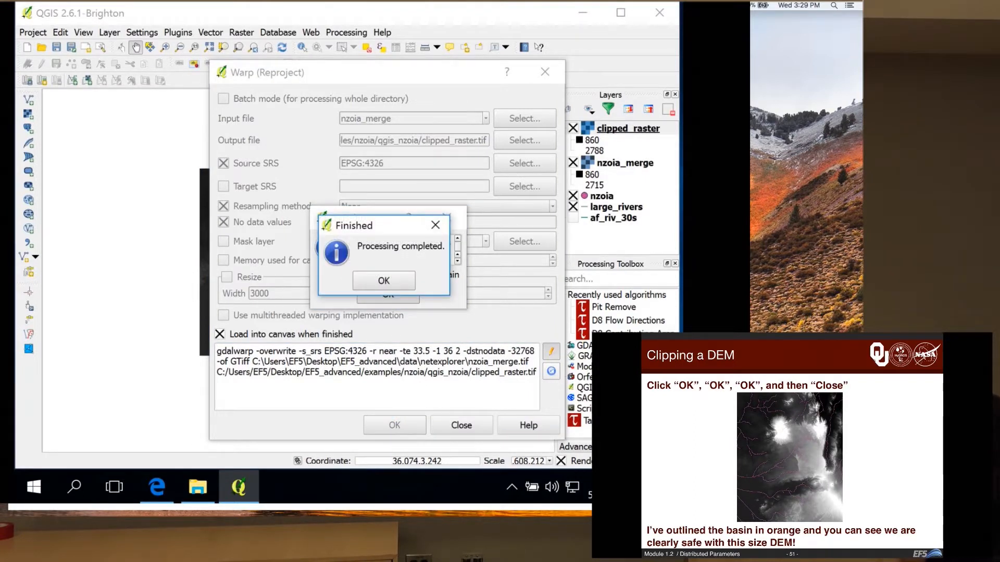
left_click(384, 281)
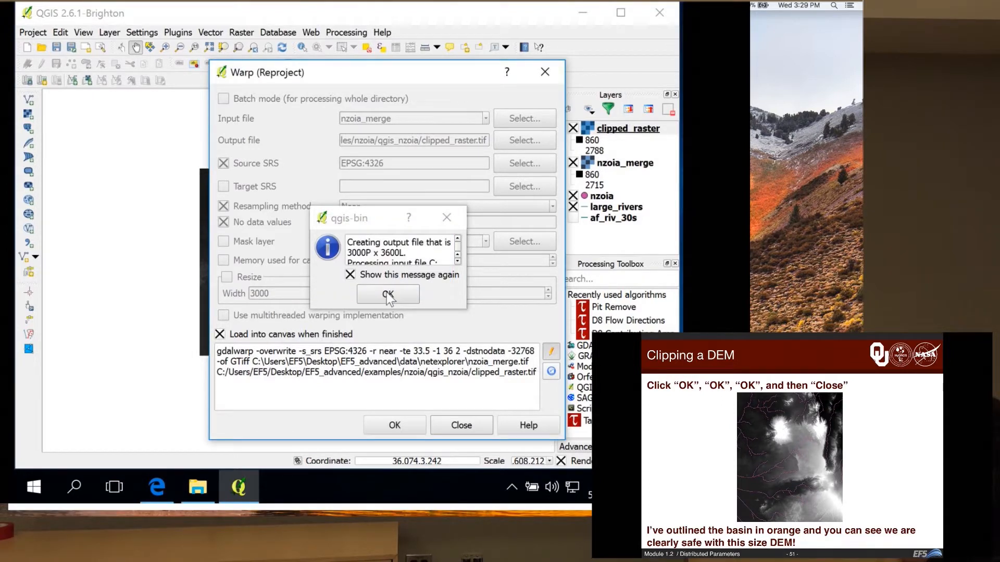
left_click(384, 296)
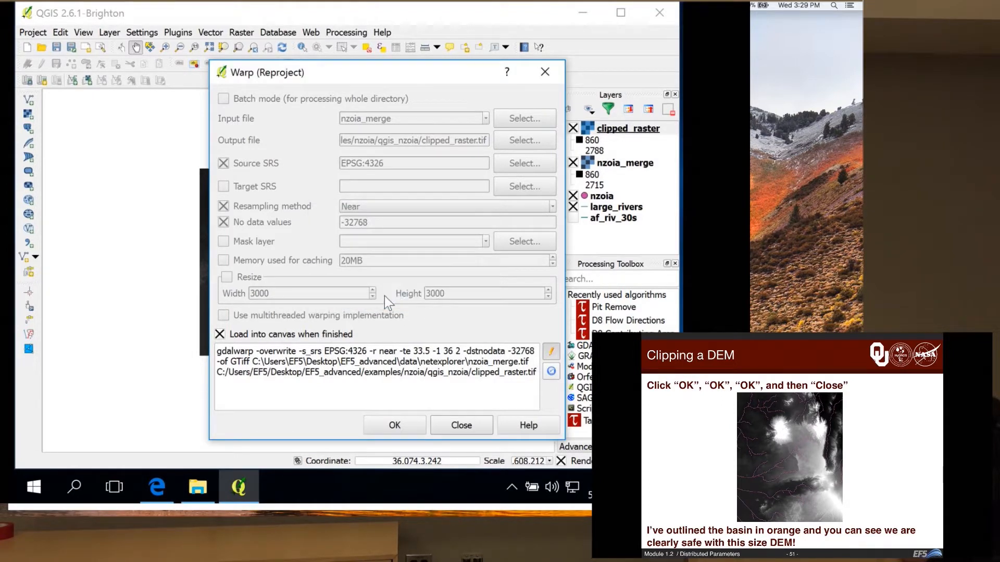
left_click(448, 421)
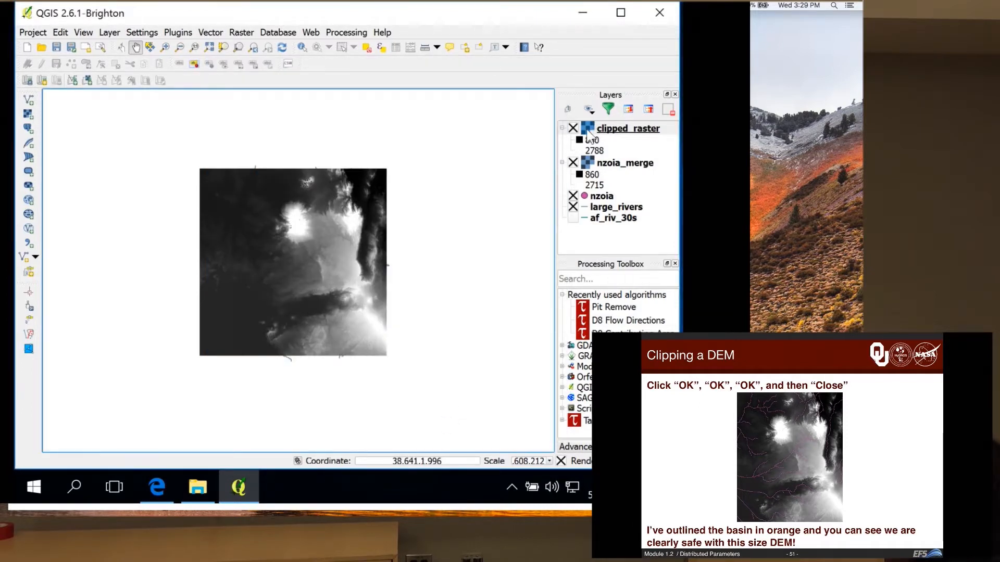
Step: Remove the nzoia_merge layer from the project and move the large_rivers layer above clipped_raster
left_click(573, 163)
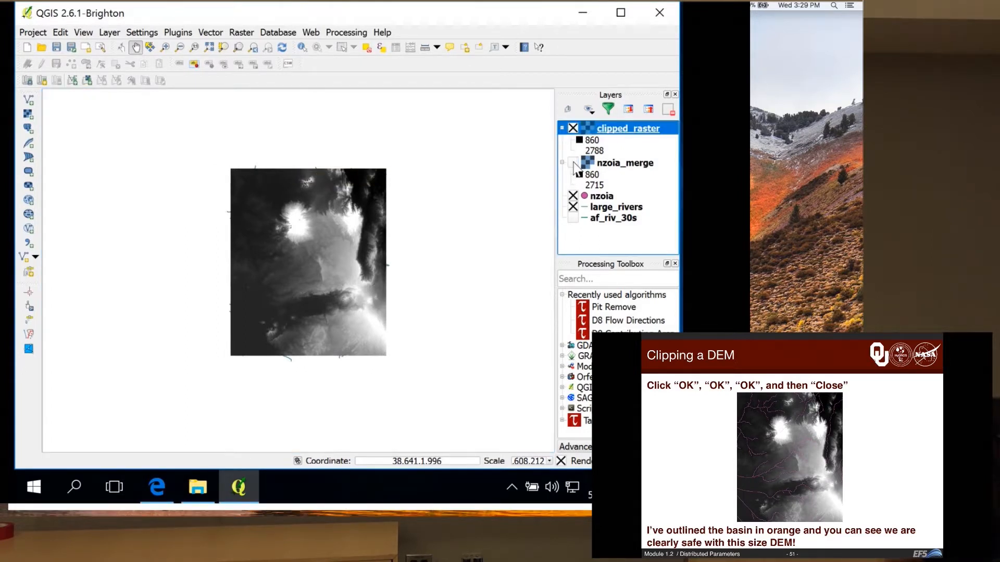
left_click(616, 165)
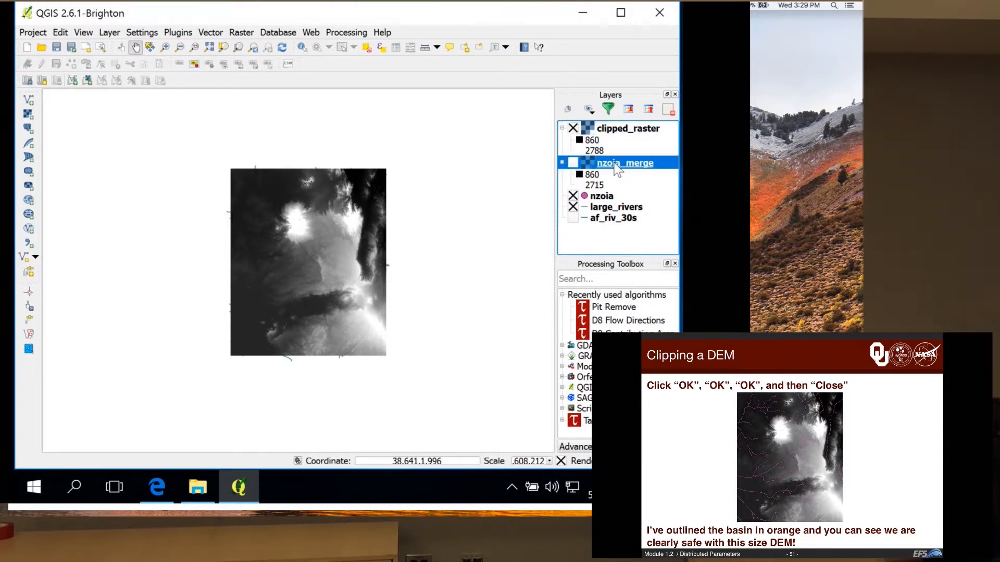
right_click(613, 164)
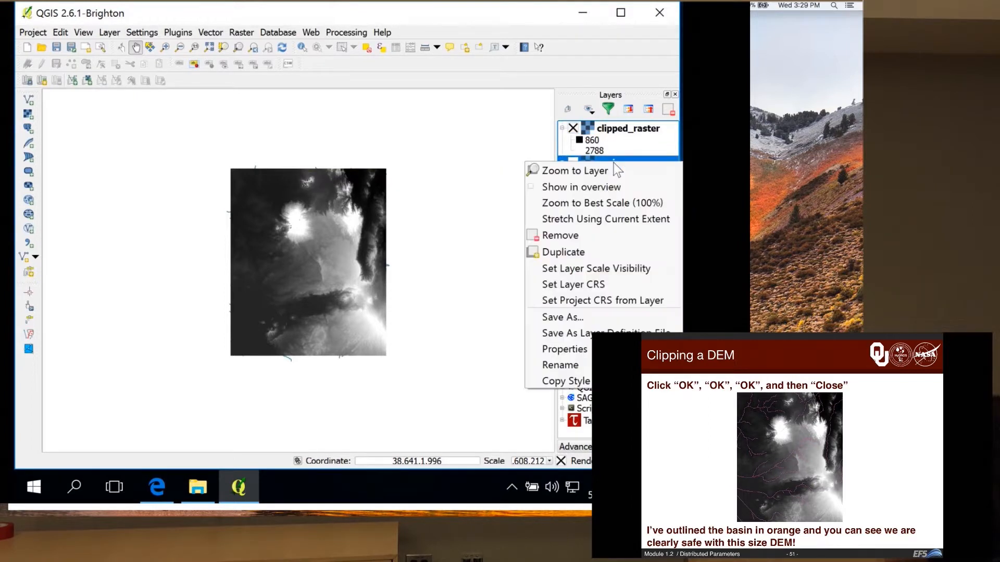
left_click(572, 237)
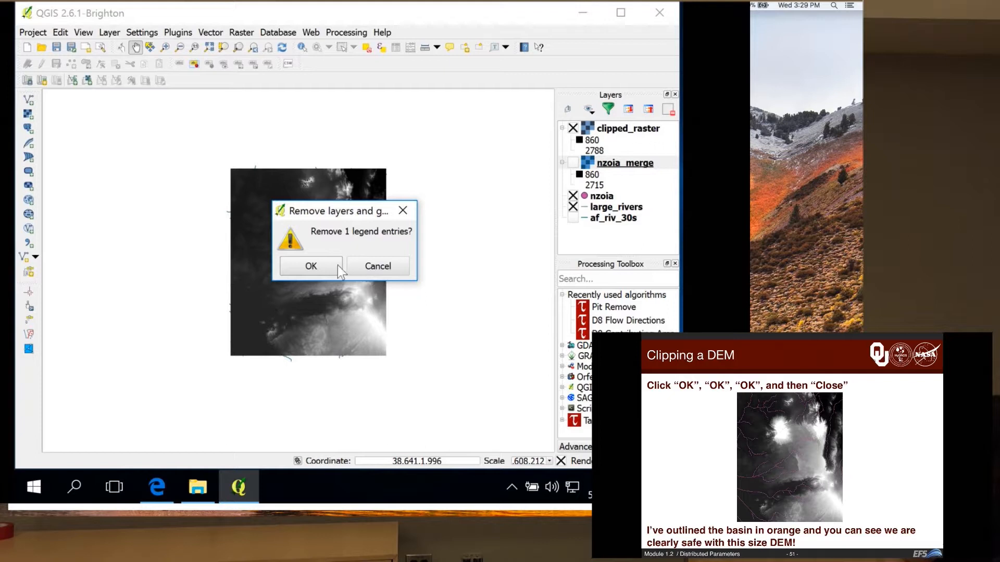
left_click(334, 267)
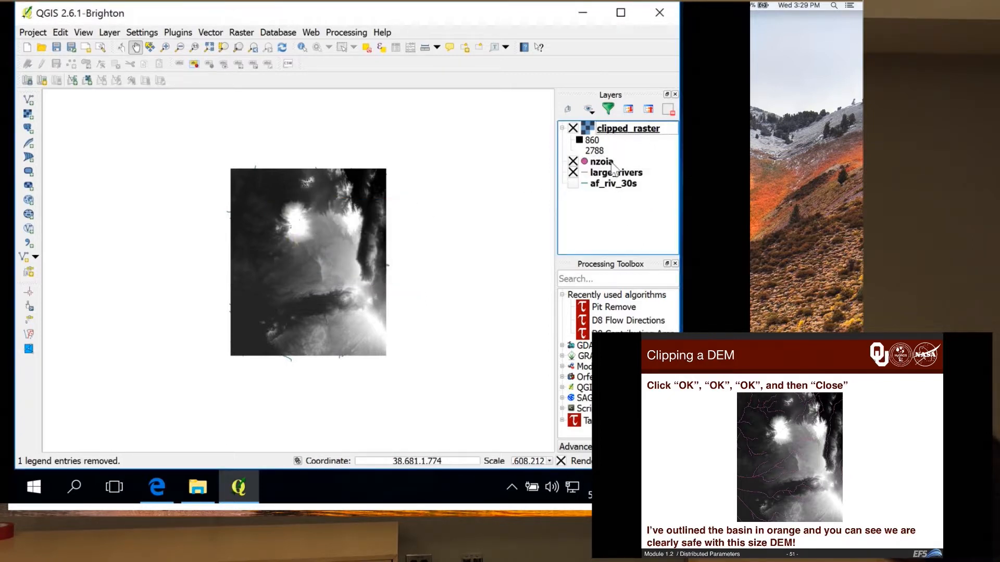
left_click_drag(613, 173, 613, 125)
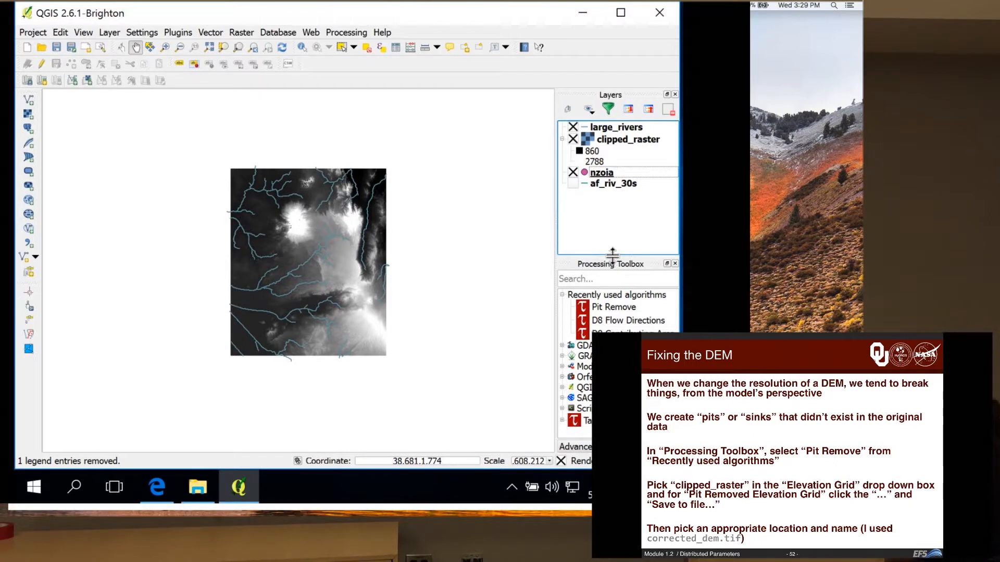
Step: Open Pit Remove for clipped_raster, enlarge its dialog, and browse to the examples/nzoia/qgis_nzoia folder for the output file
double_click(625, 308)
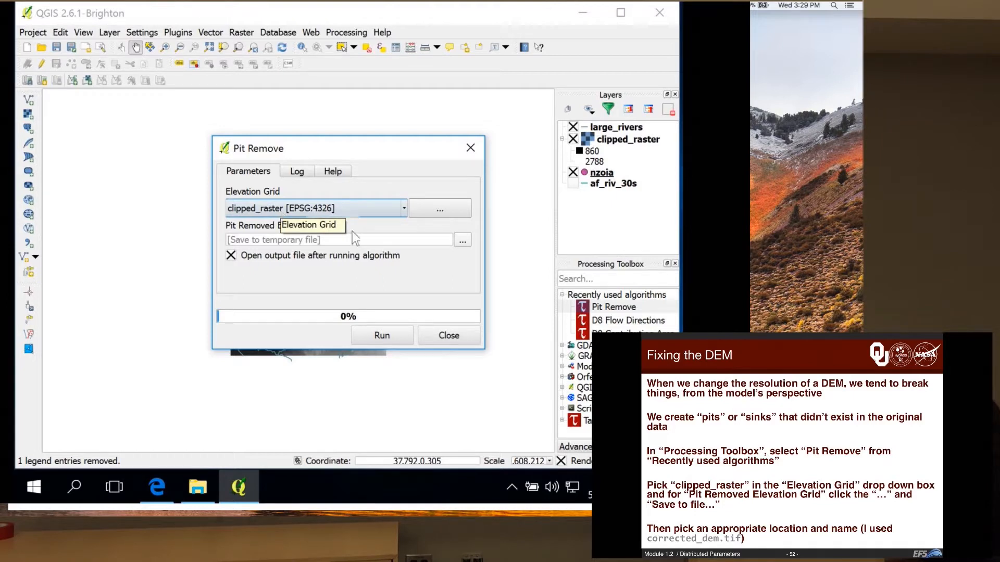
left_click_drag(484, 351, 524, 444)
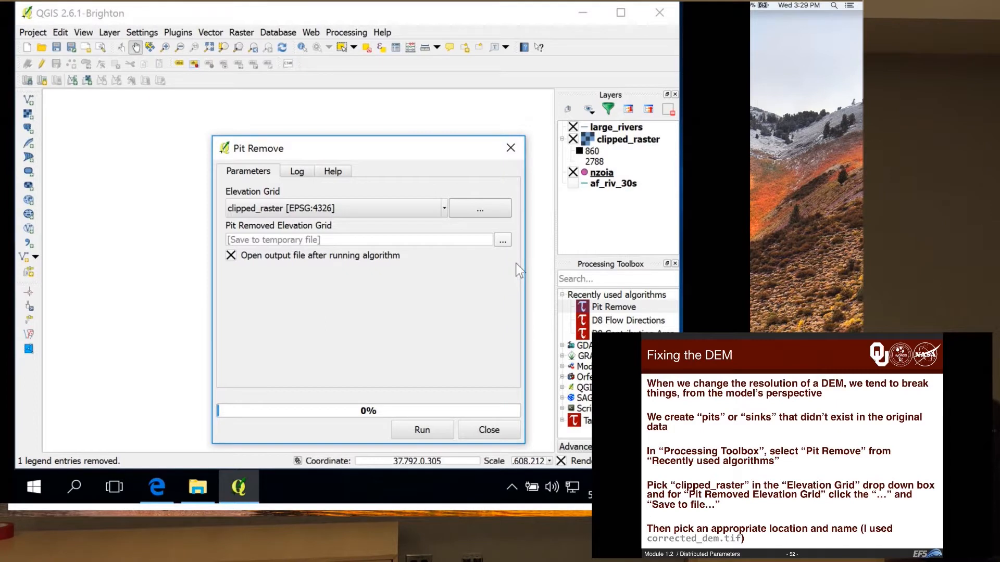
left_click(505, 238)
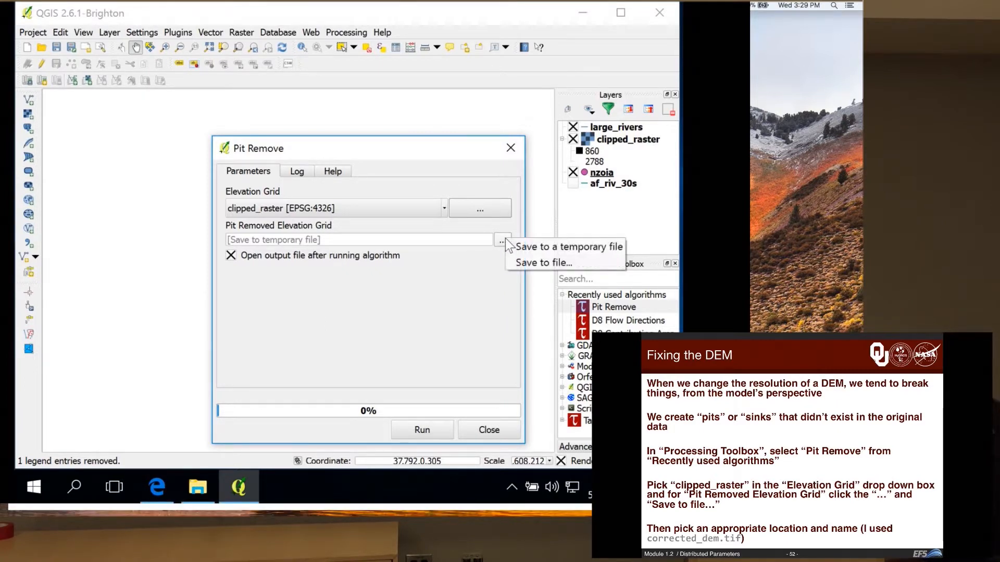
left_click(528, 265)
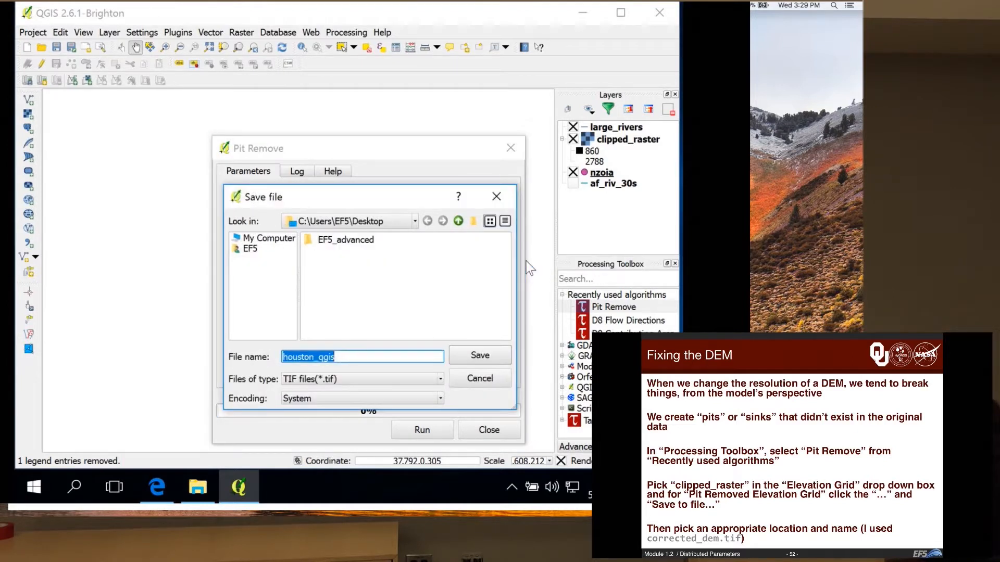
double_click(364, 242)
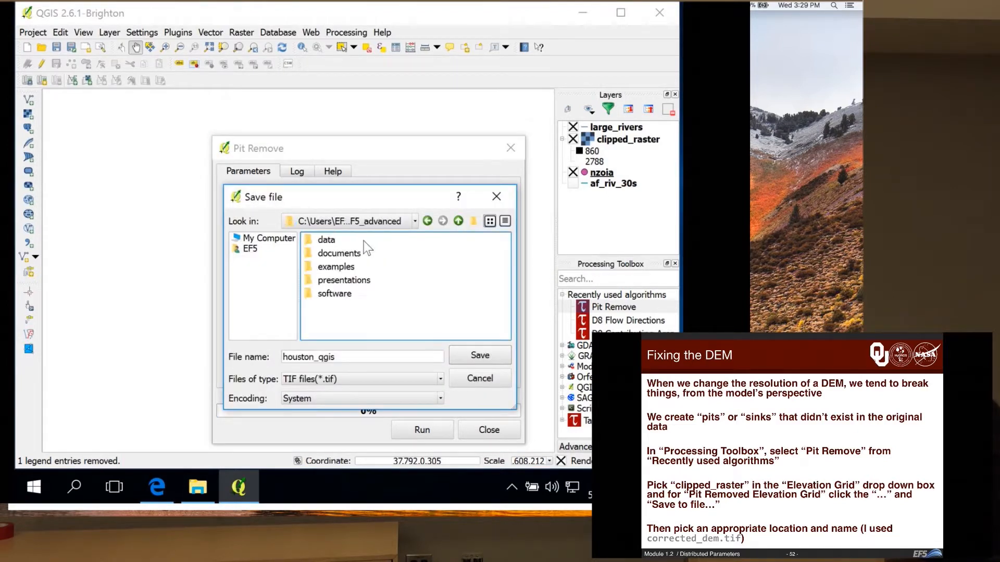
double_click(349, 266)
double_click(331, 255)
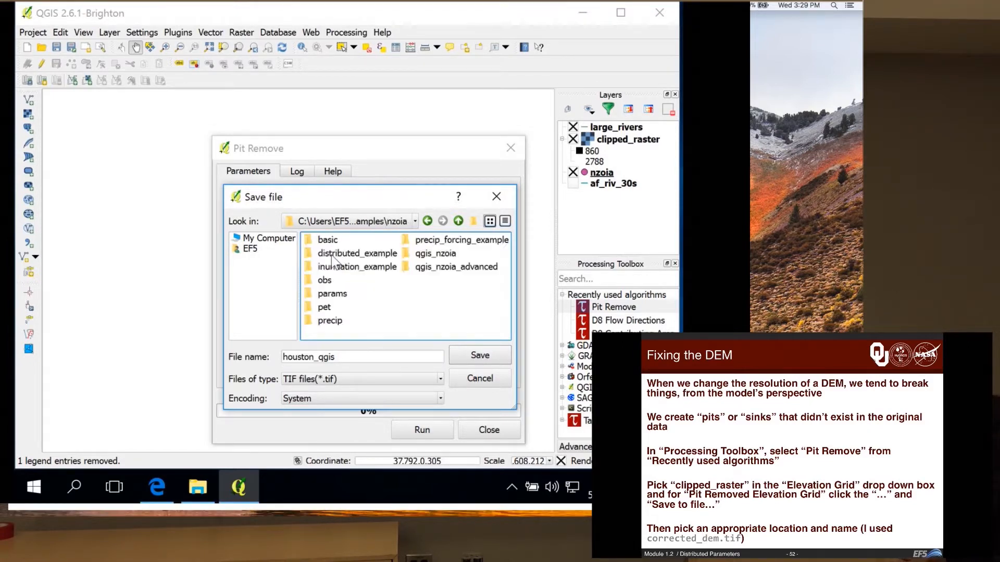
double_click(443, 254)
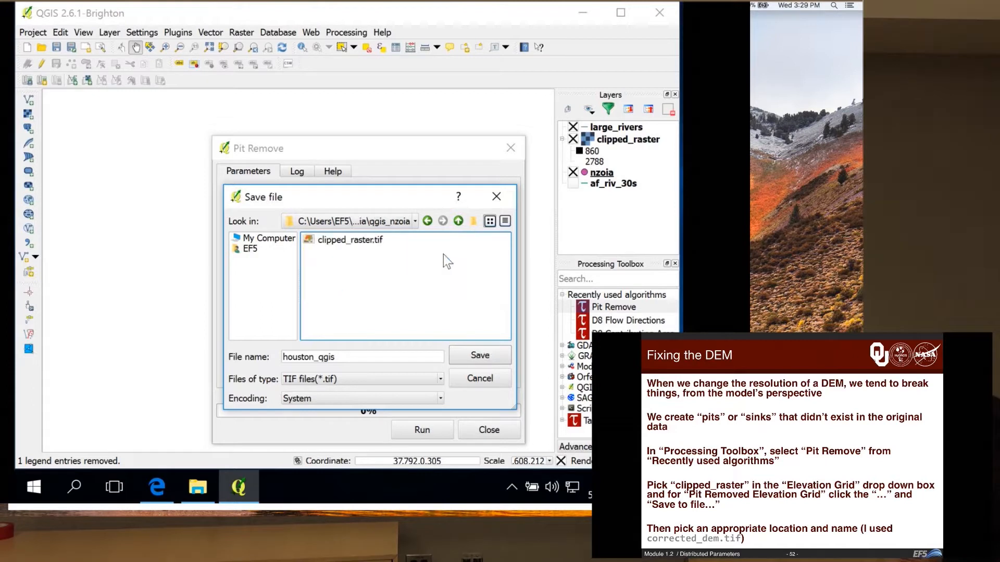
Step: Name the pit-removed elevation grid output corrected_dem.tif and run Pit Remove
double_click(344, 356)
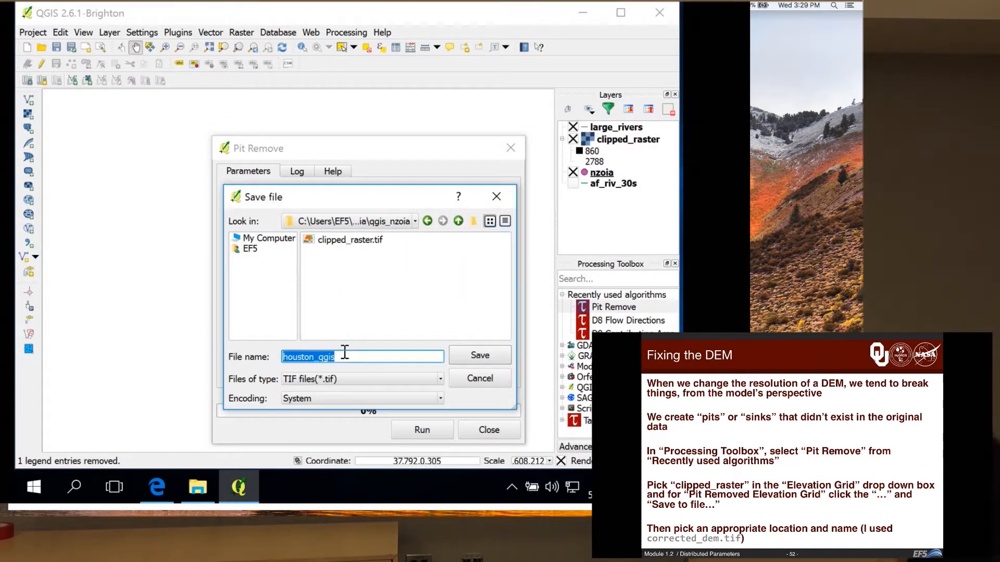
key("BackSpace")
type("co")
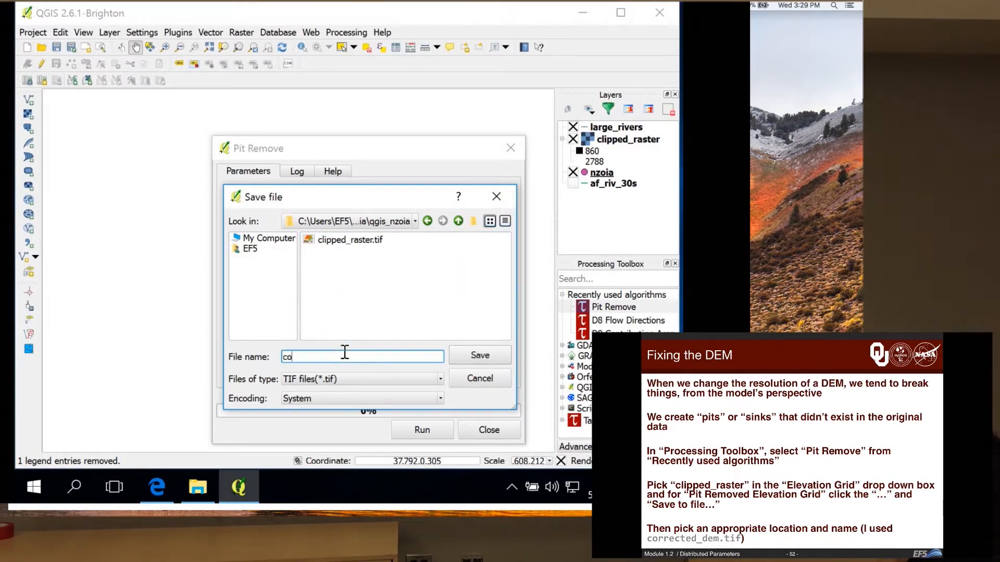
type("rrected_dem.tif")
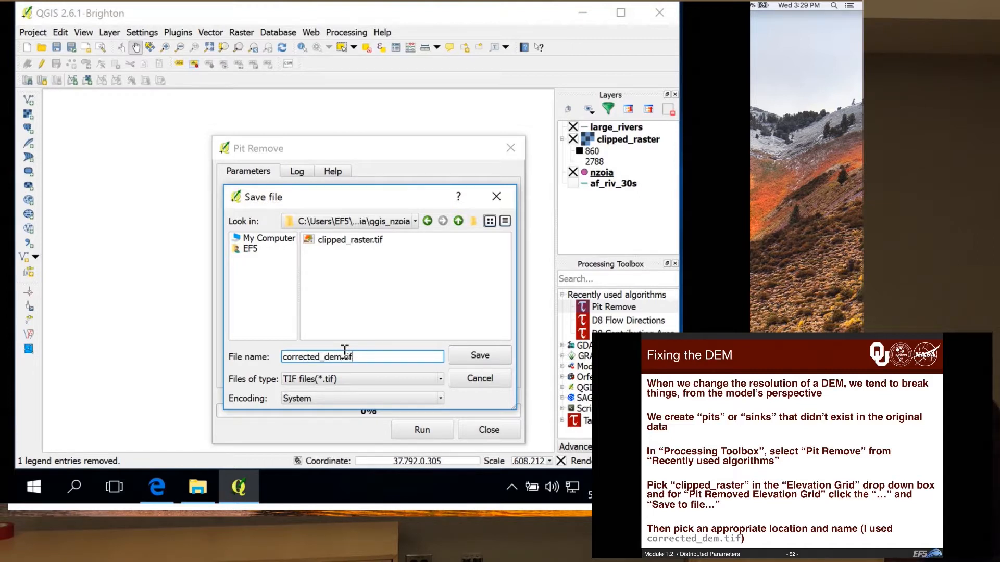
left_click(464, 357)
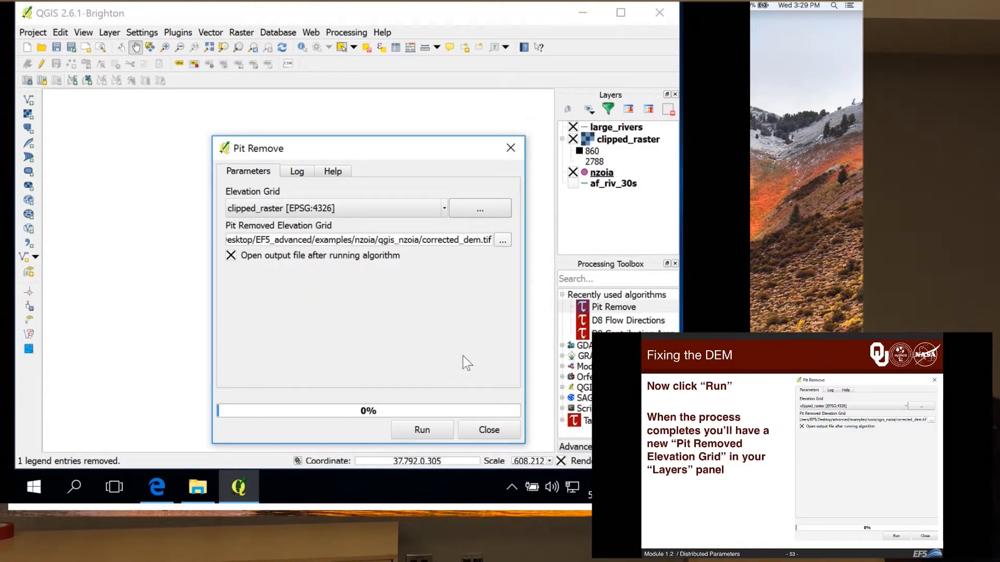
left_click(422, 430)
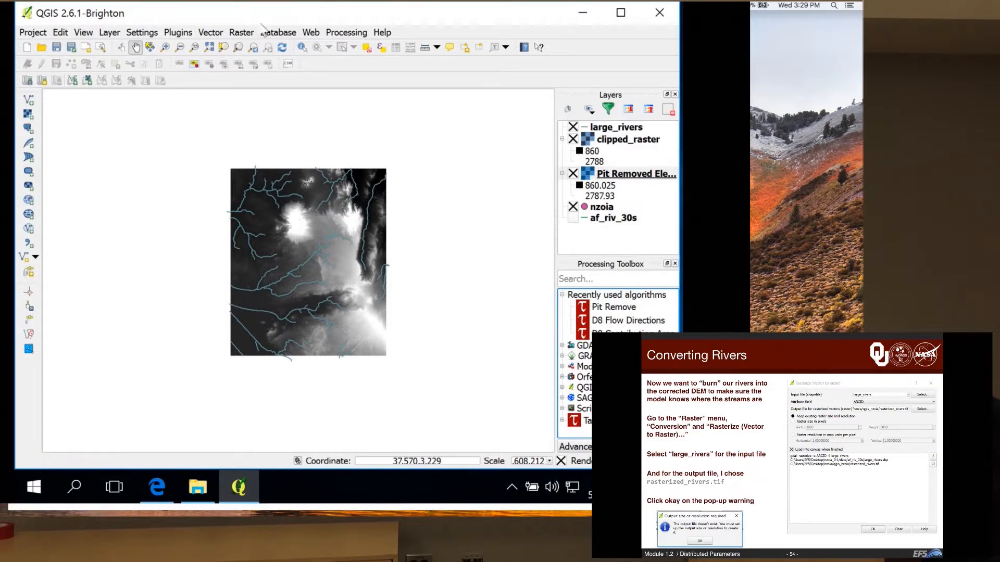
Step: Open the Rasterize (Vector to Raster) tool, enlarge its dialog, and choose large_rivers as the input file
left_click(244, 34)
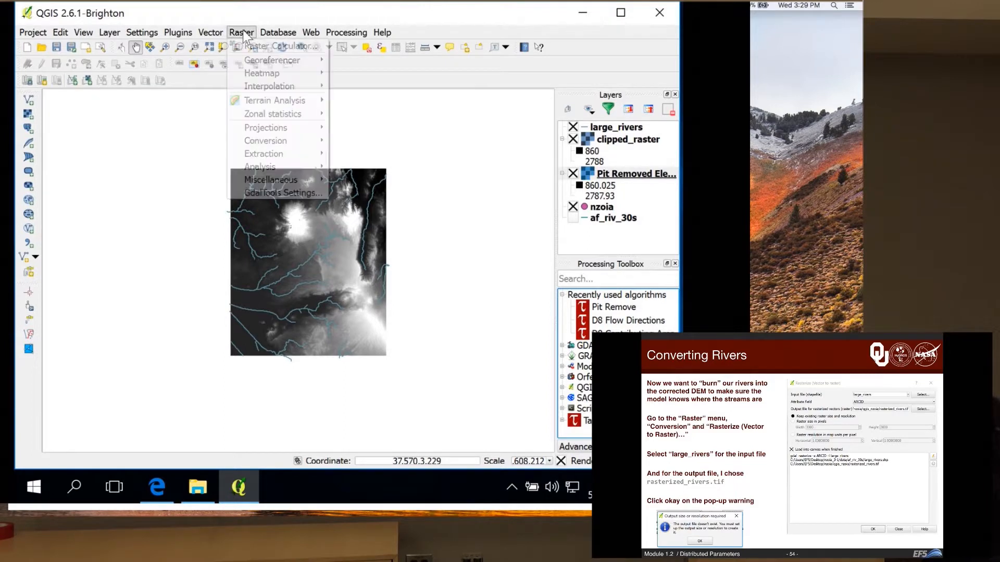
mouse_move(240, 146)
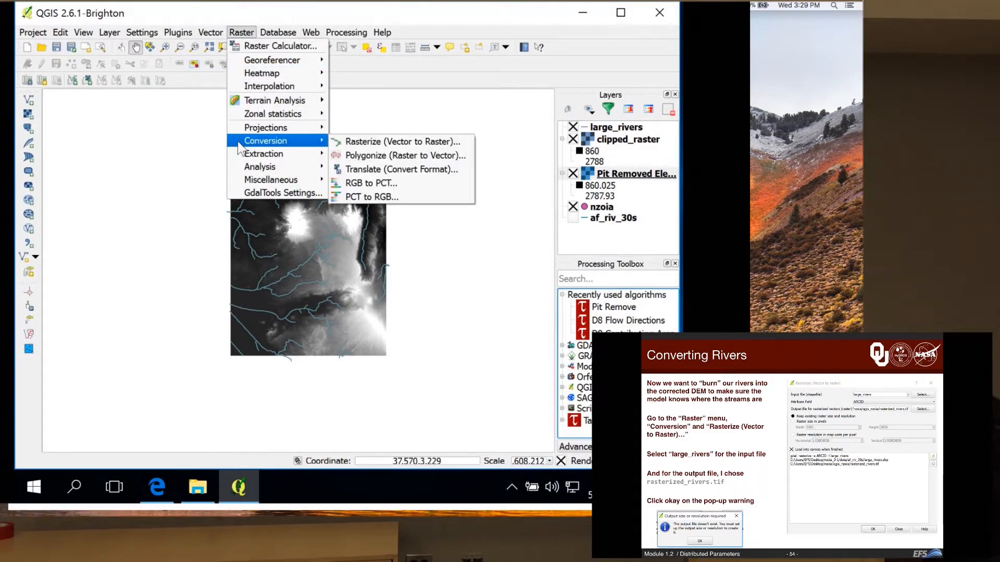
left_click(349, 142)
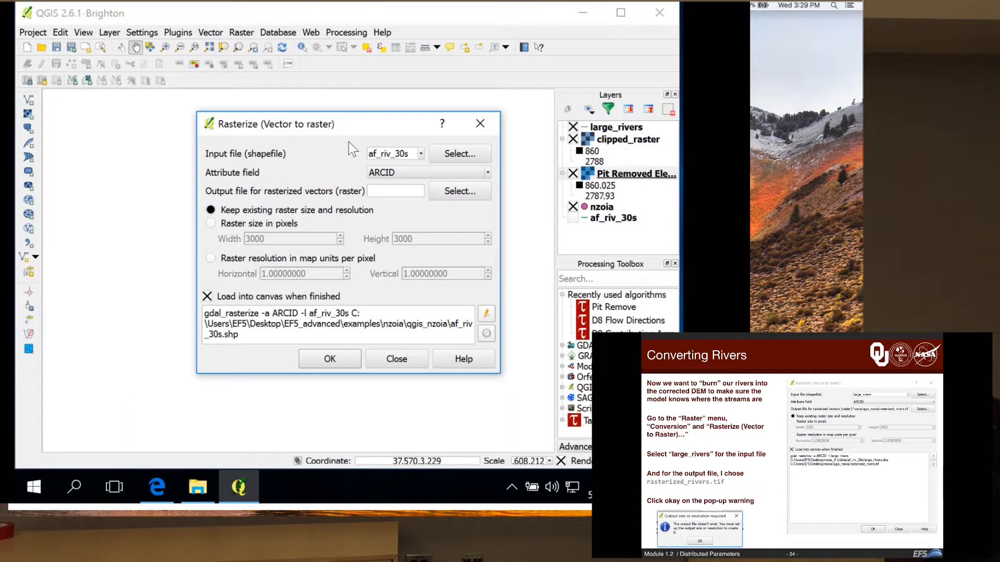
left_click_drag(197, 374, 132, 437)
left_click(420, 153)
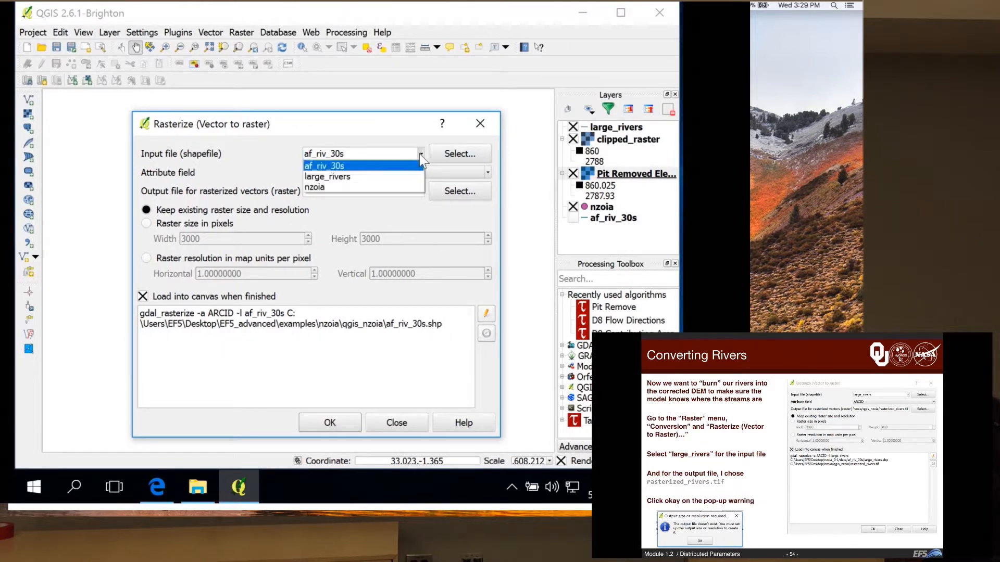
left_click(376, 176)
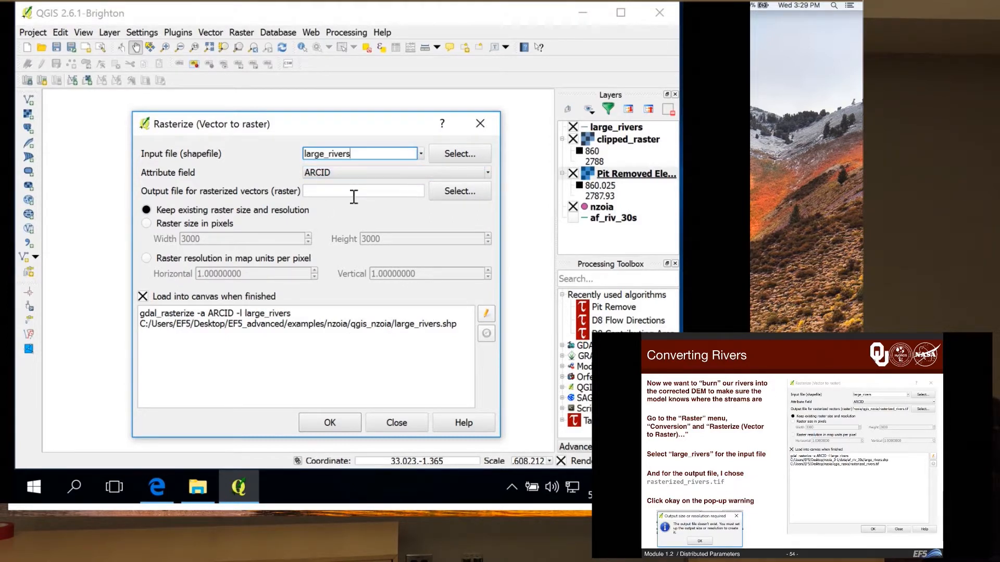
Step: Set the rasterized output file to rasterized_rivers.tif in the qgis_nzoia folder and dismiss the output size message
left_click(450, 193)
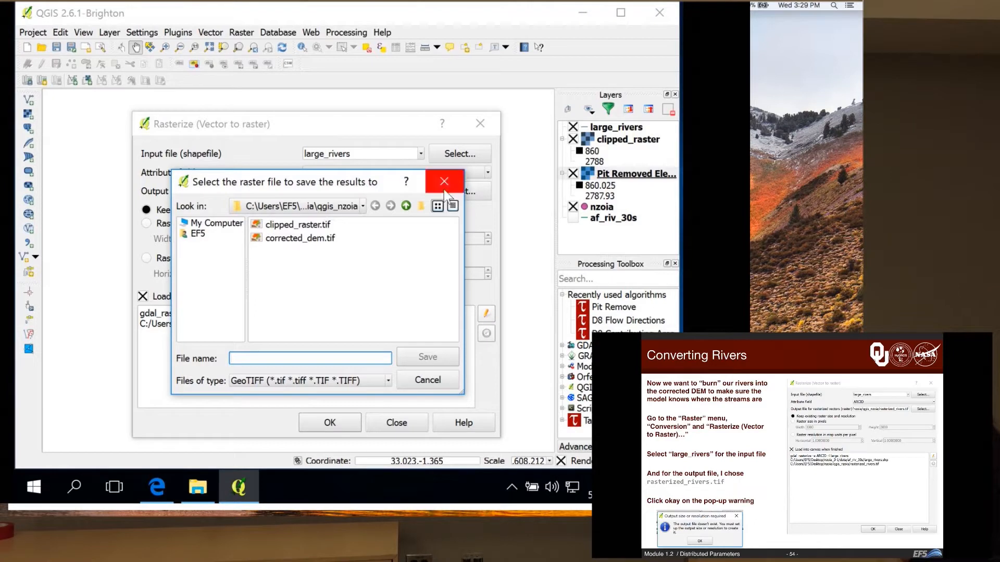
type("rast")
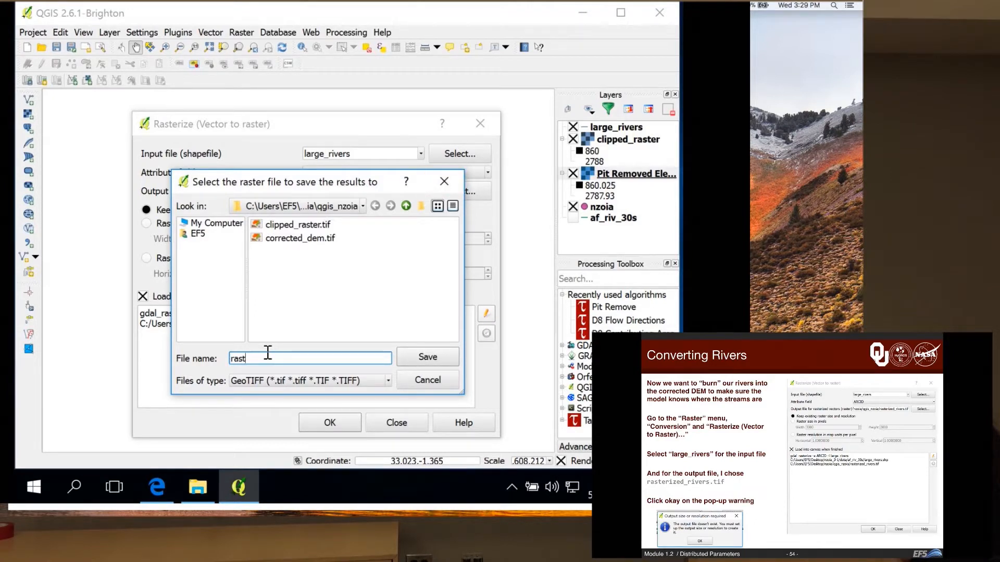
type("erized_rivers.tif")
left_click(410, 351)
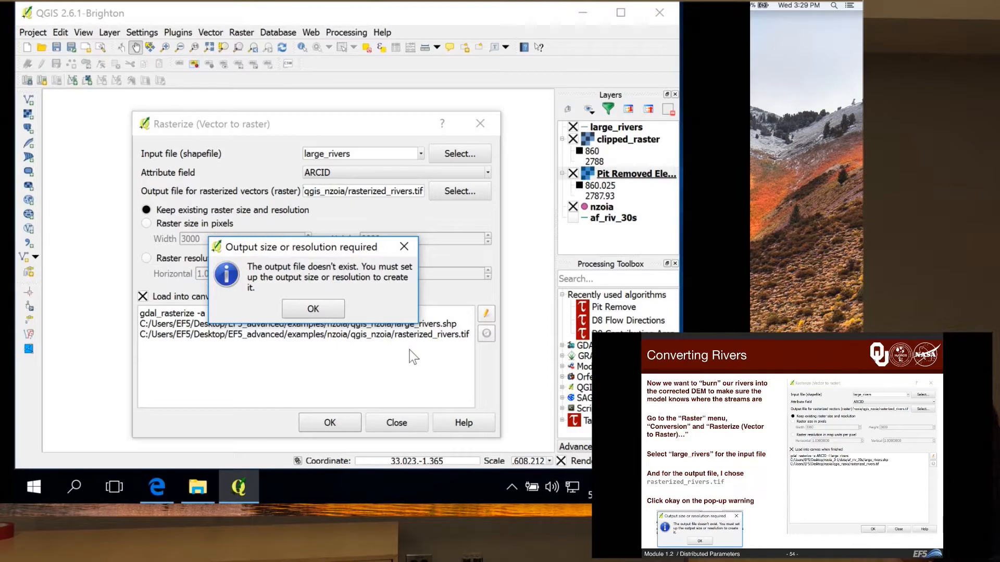
left_click(333, 310)
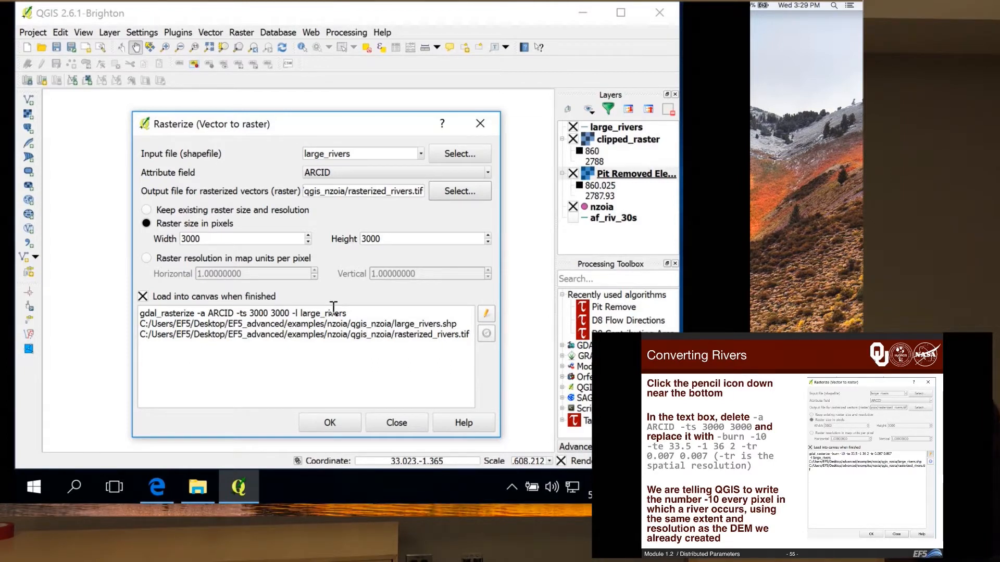
Step: Make the gdal_rasterize command editable and replace -a ARCID -ts 3000 3000 with -burn -10 -te 33.5 -1 36 2 -tr 0.007 0.007
left_click(486, 313)
left_click(485, 315)
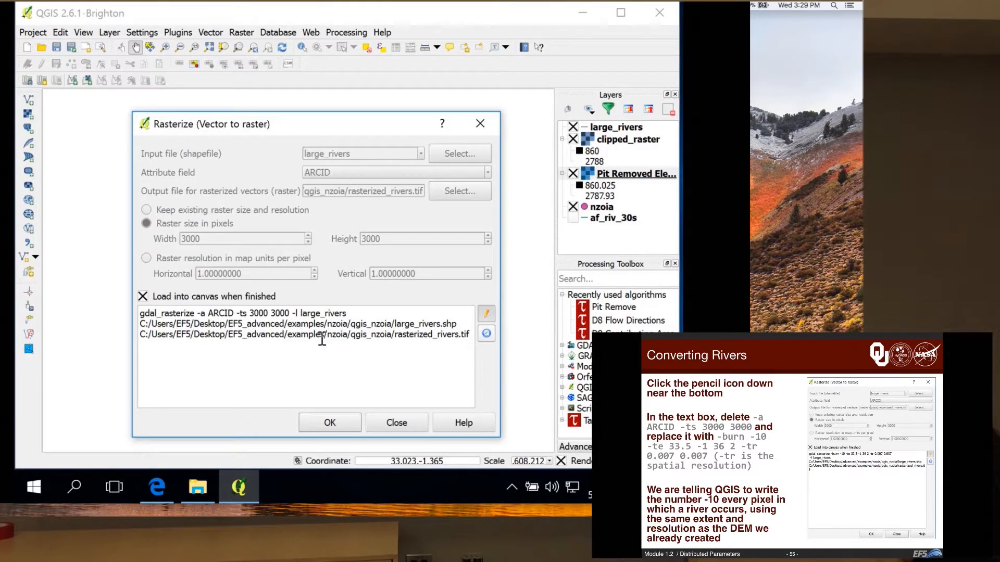
left_click(197, 313)
left_click_drag(197, 313, 290, 316)
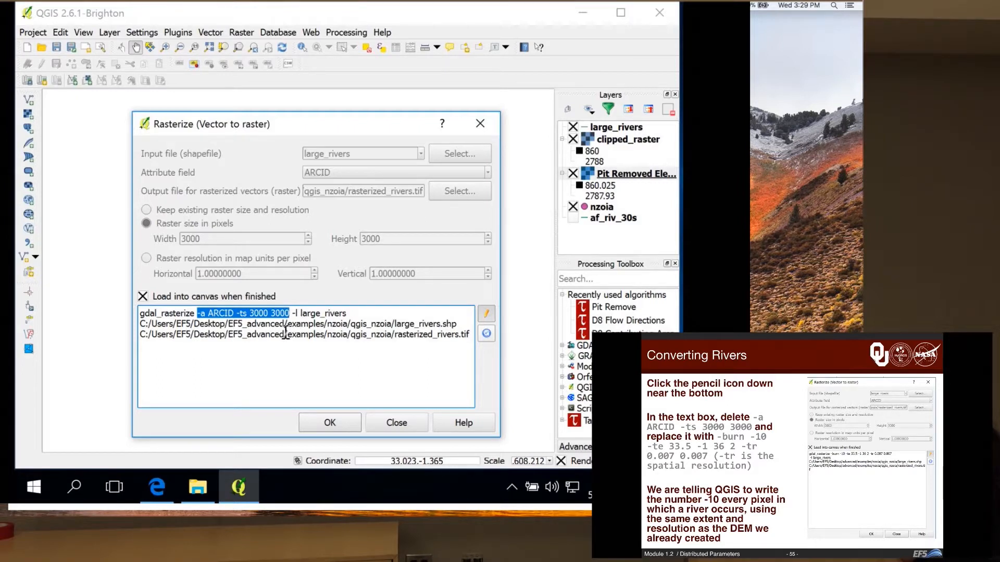
key("BackSpace")
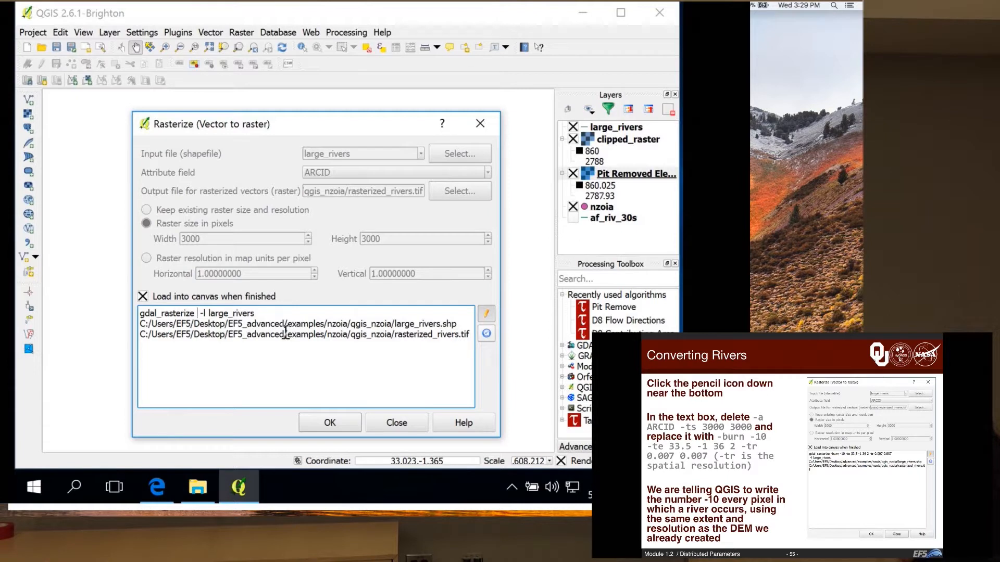
type("-burn")
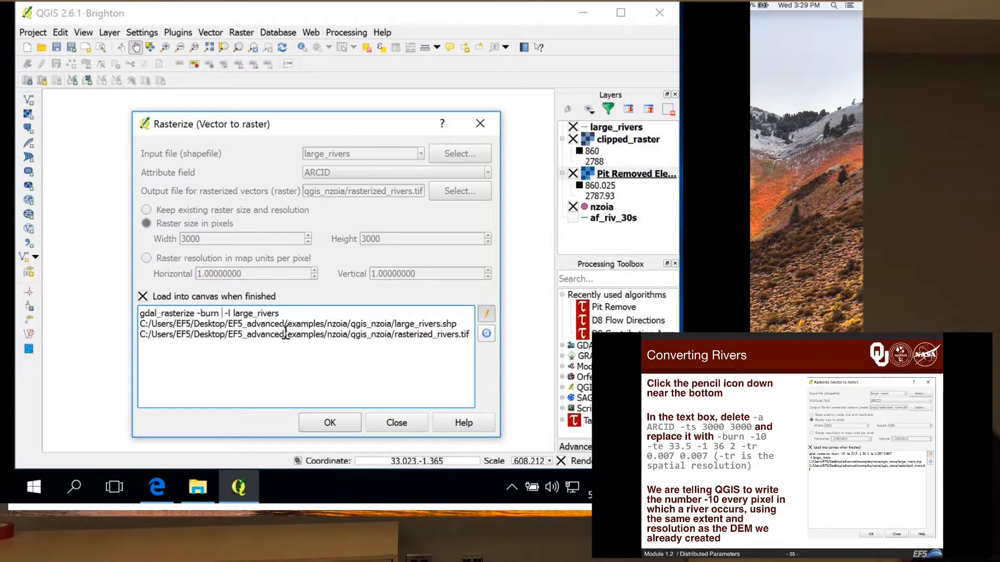
type(" -10 -")
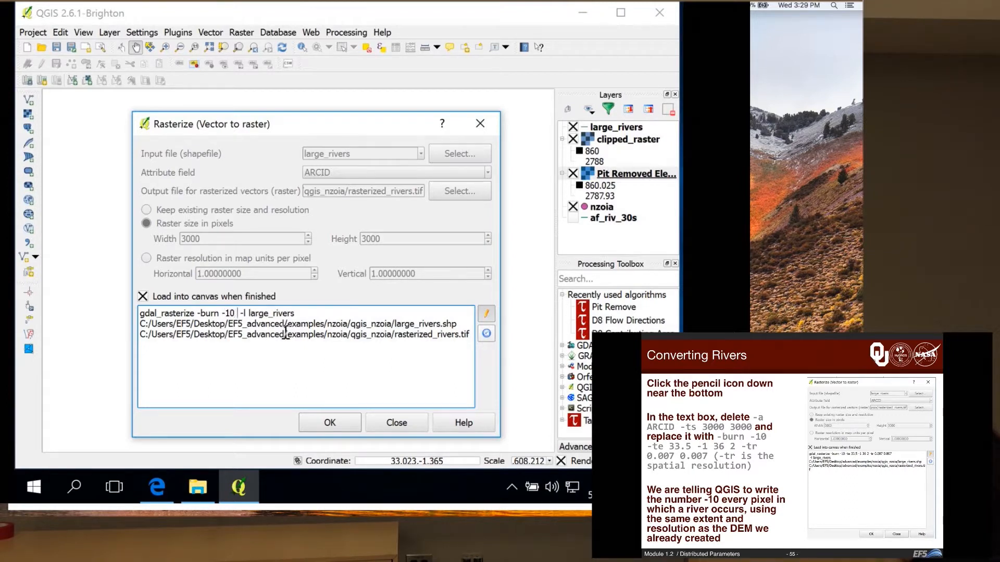
type("te 33.5 -1")
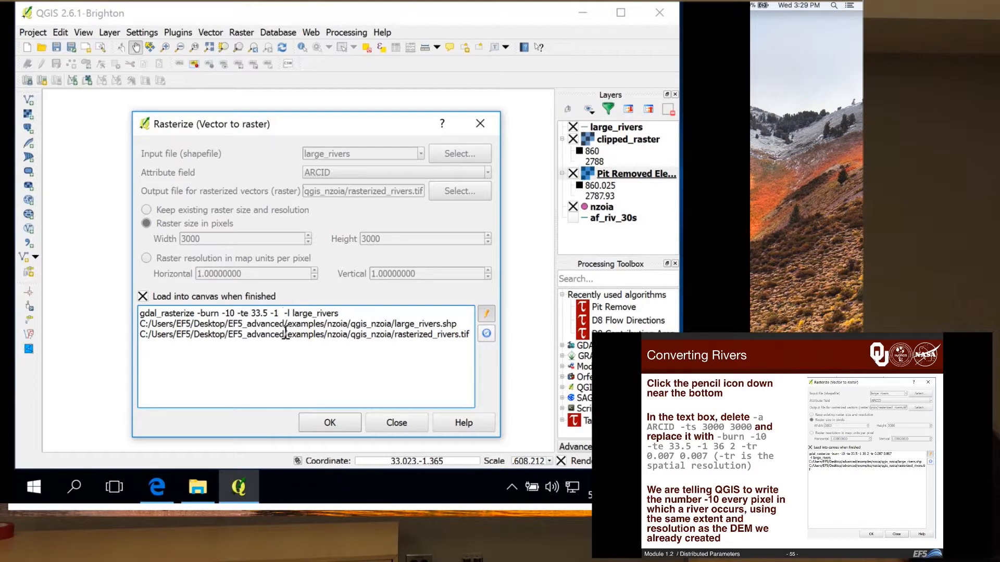
type(" 36 2 -tr 0.007")
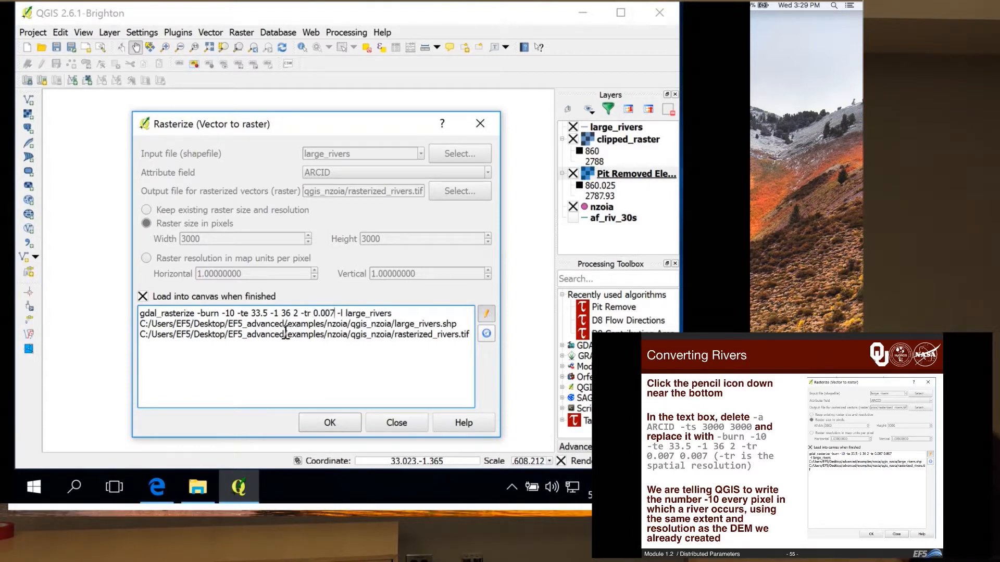
type(" 0.00")
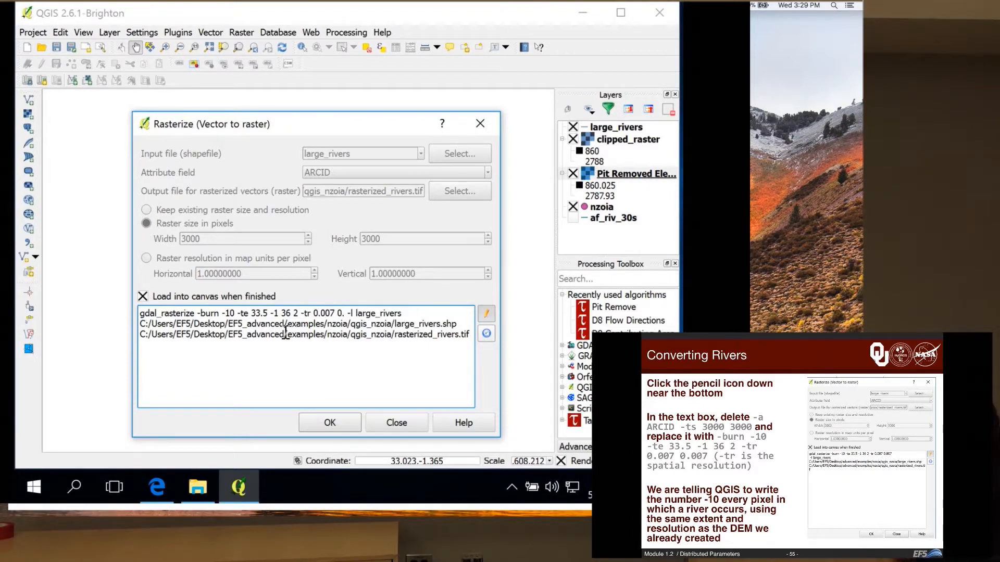
type("7")
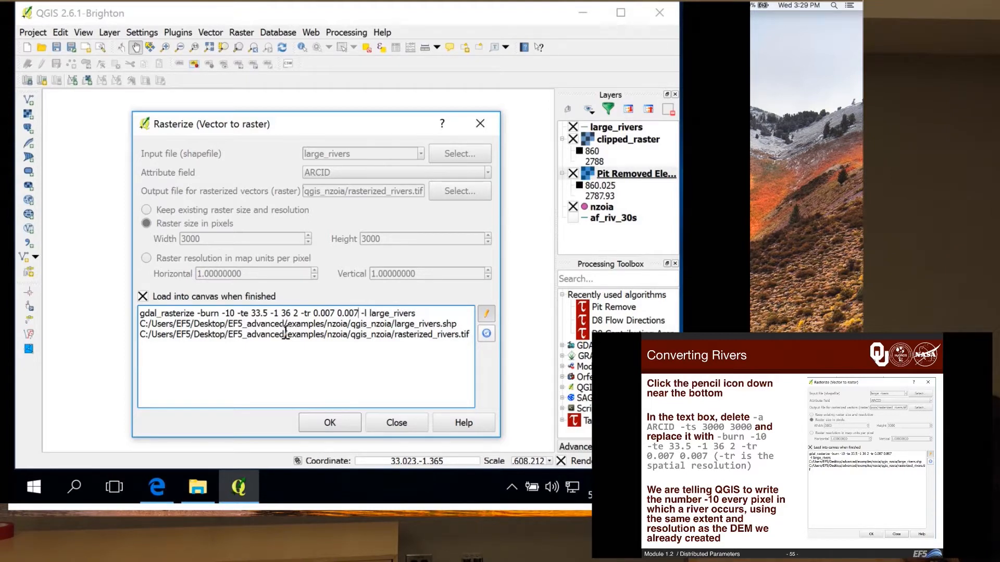
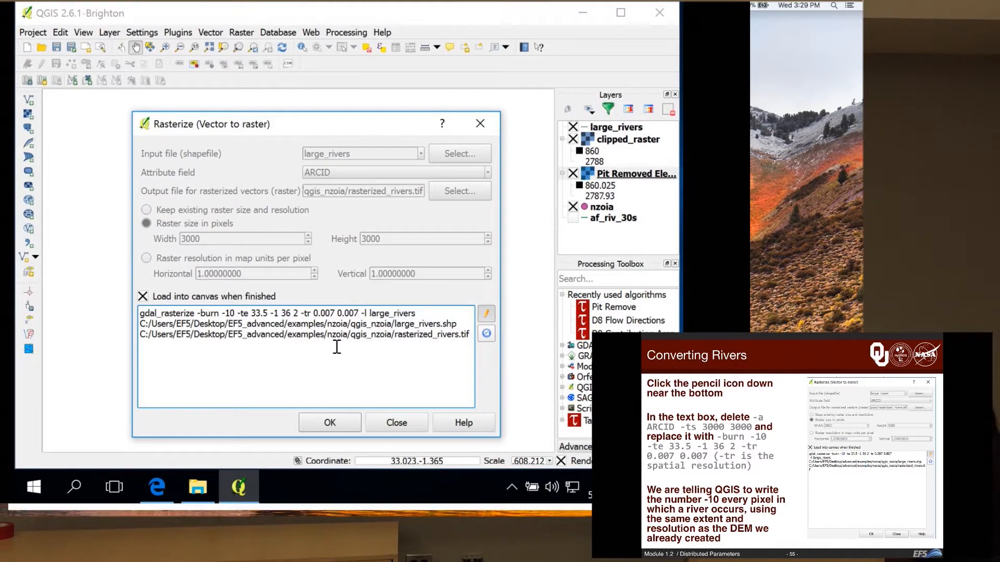
Step: Run the rasterization of the rivers, dismiss the resulting messages, and close the Rasterize dialog
left_click(317, 426)
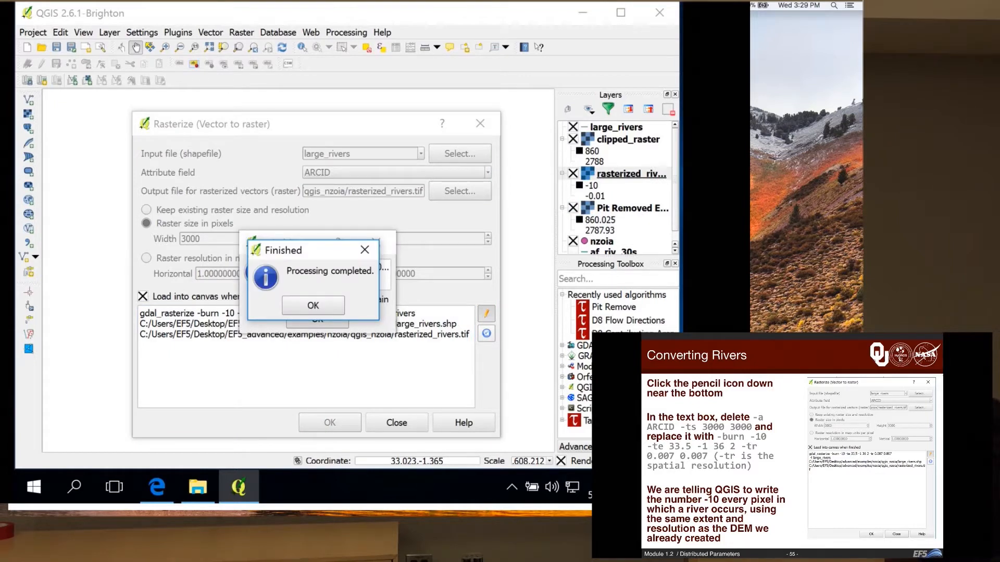
left_click(321, 302)
left_click(321, 315)
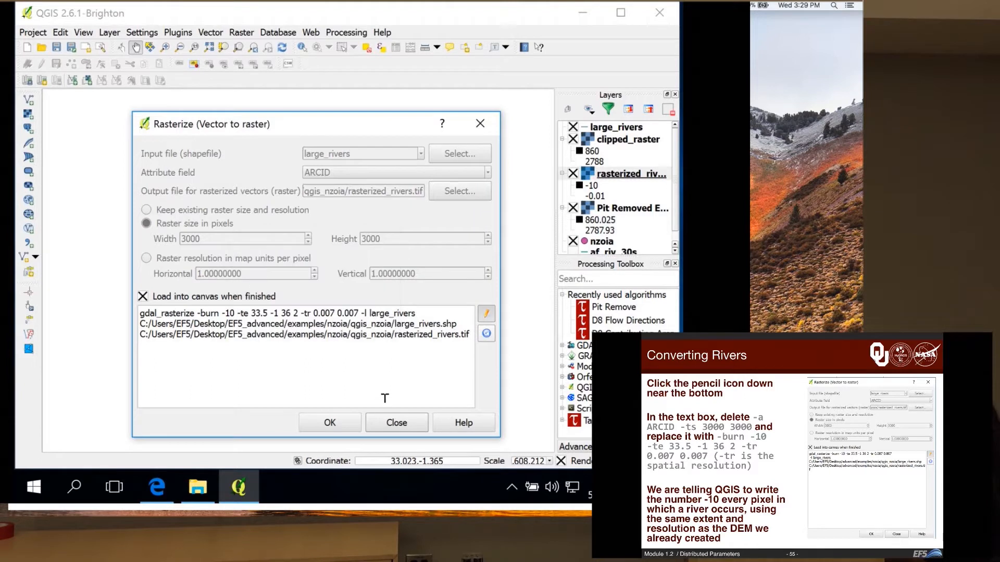
left_click(386, 424)
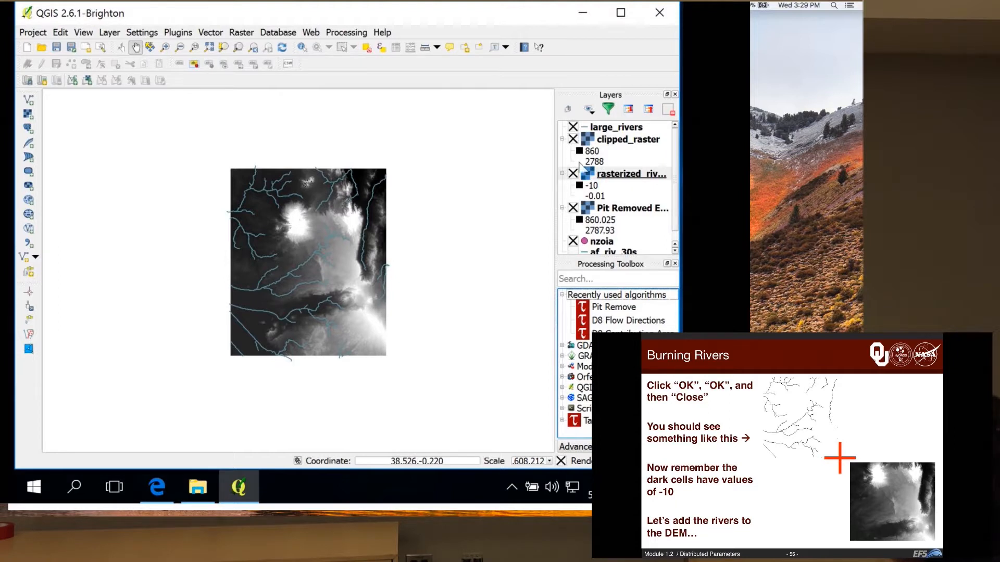
Step: Hide the large_rivers and clipped_raster layers, and open the Raster Calculator
left_click(572, 127)
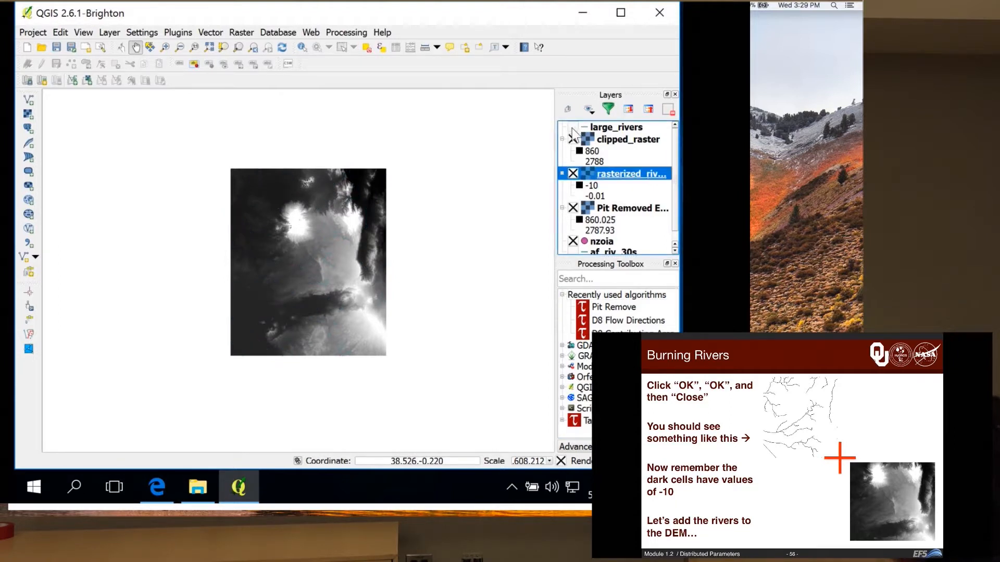
left_click(573, 139)
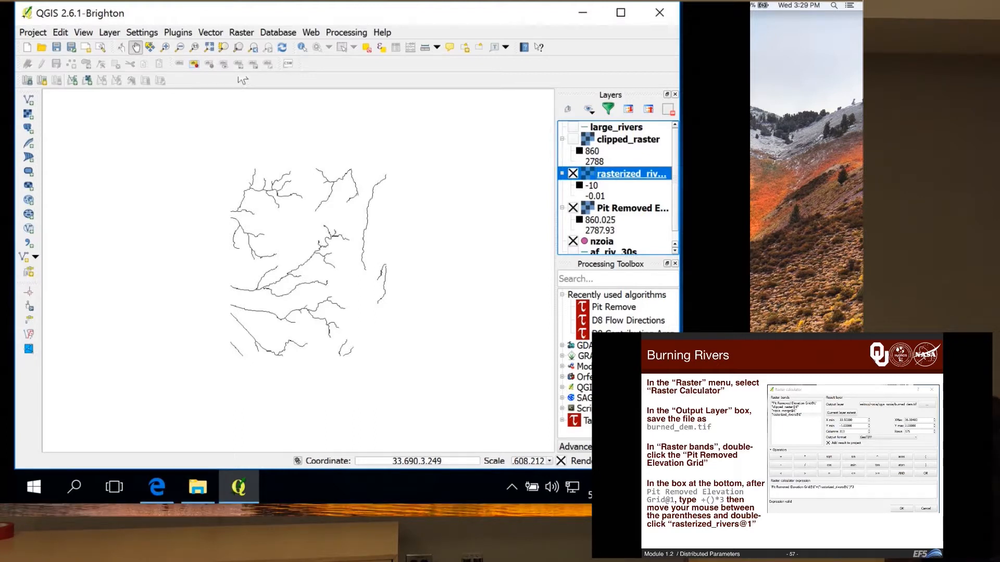
left_click(241, 32)
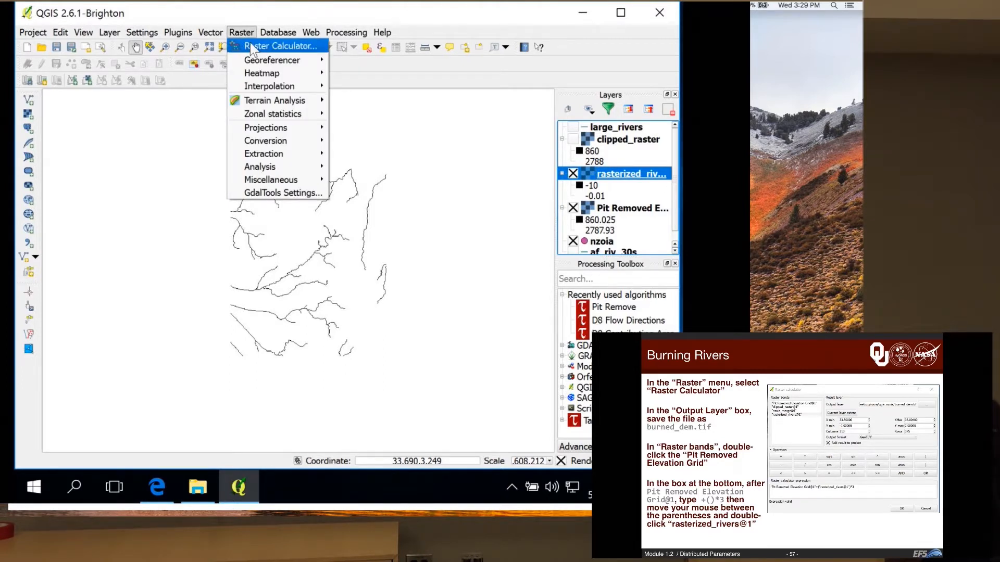
left_click(250, 45)
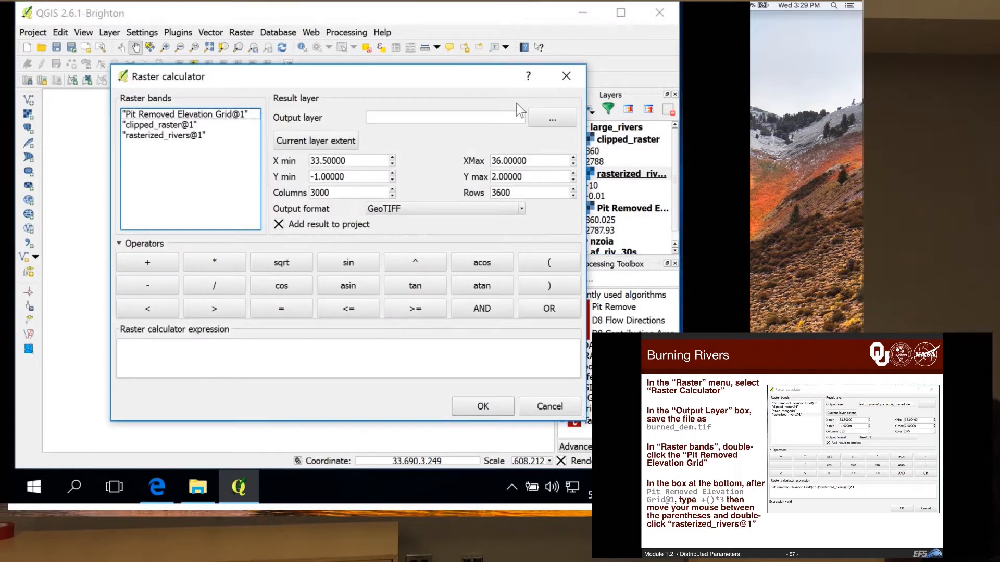
Step: Set the calculator's output layer to burned_dem.tif in the EF5_advanced/examples/nzoia/qgis_nzoia folder
left_click(556, 121)
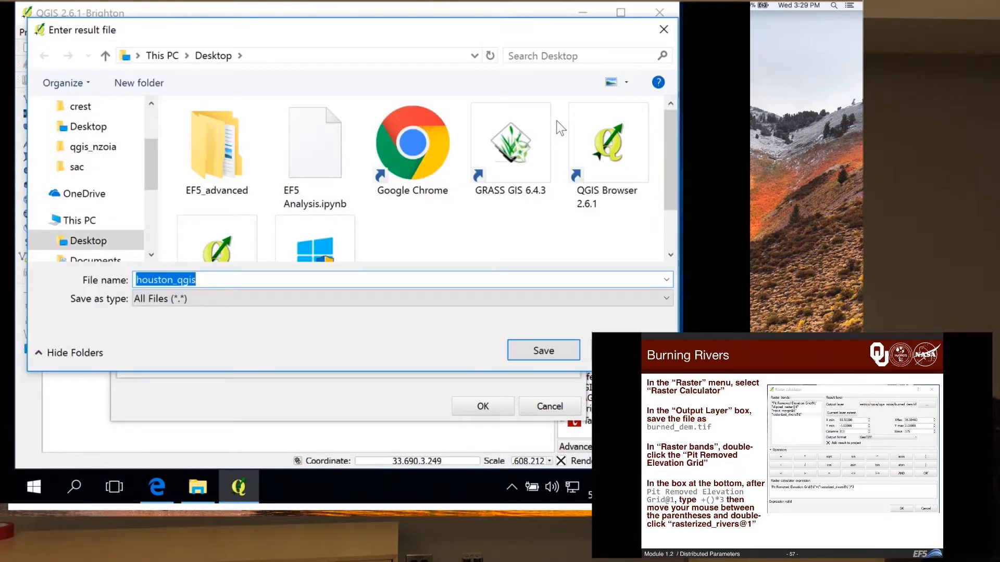
double_click(217, 149)
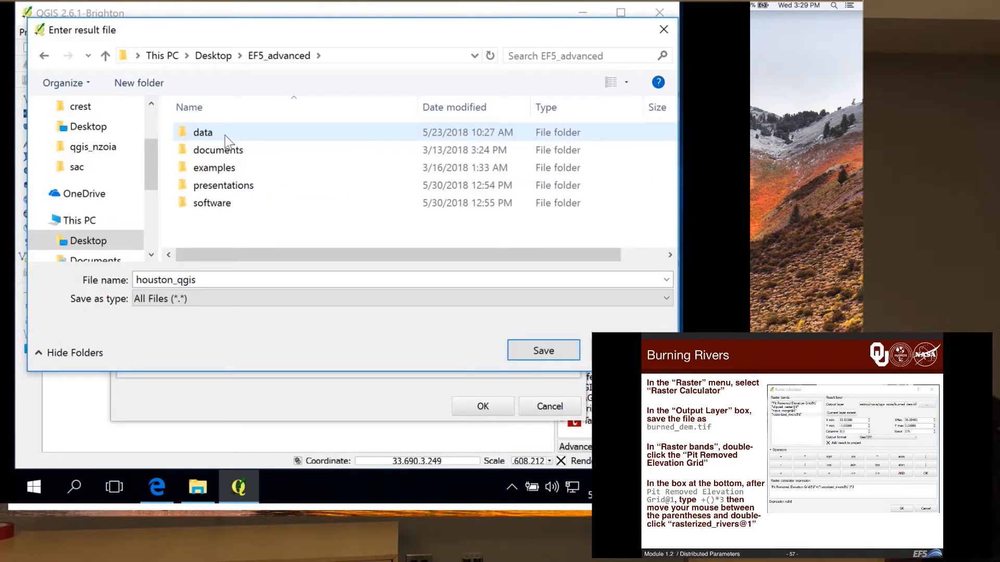
double_click(222, 168)
double_click(222, 153)
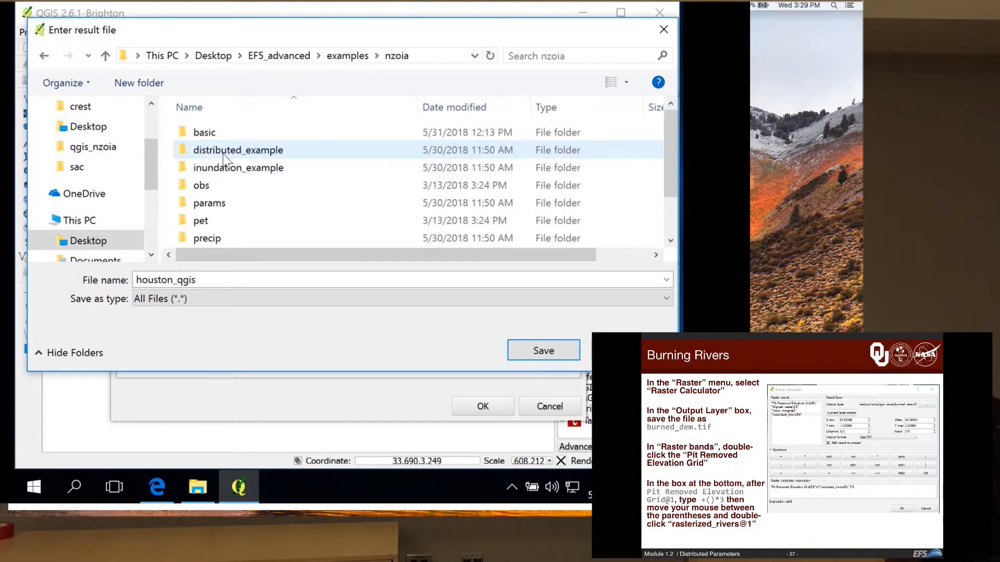
scroll(216, 179, "down", 1)
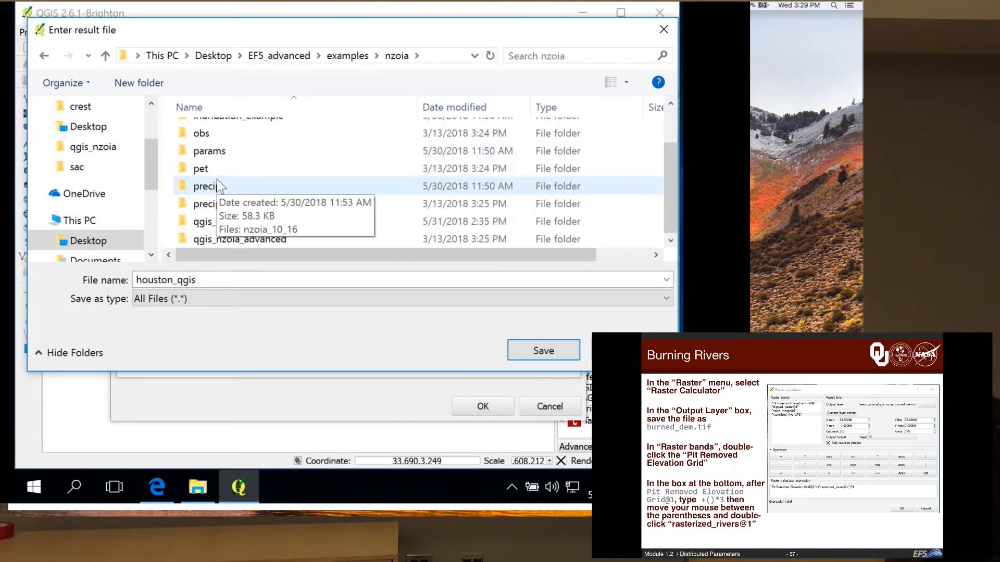
double_click(217, 224)
double_click(194, 278)
left_click(194, 276)
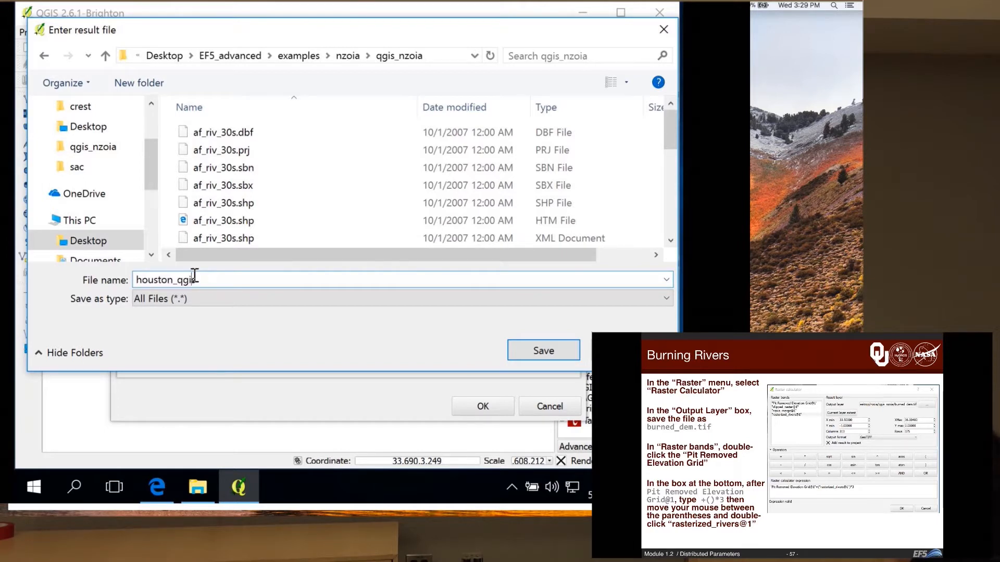
double_click(194, 277)
key("BackSpace")
type("burned_dem.tif")
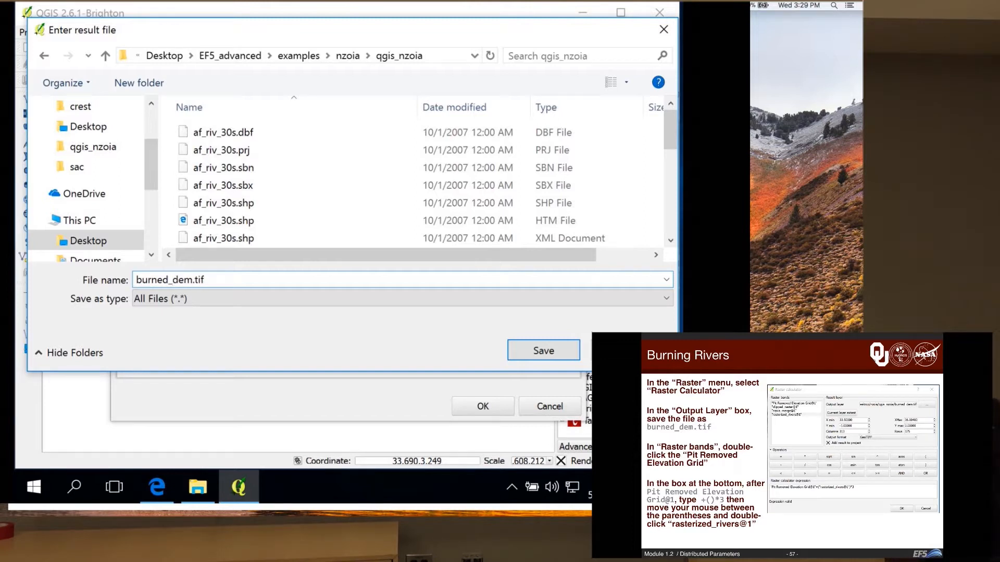
left_click(523, 351)
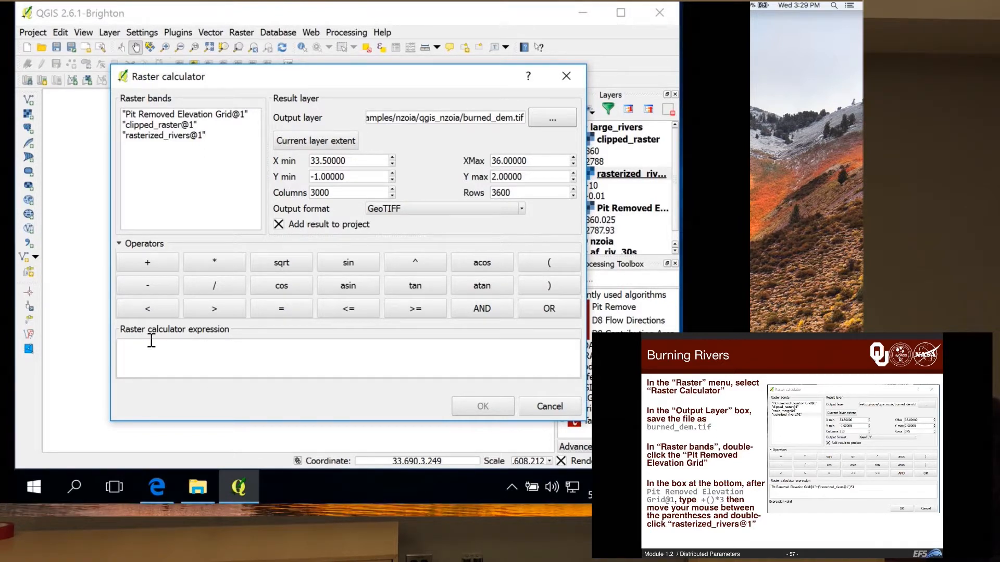
Step: Enter the expression "Pit Removed Elevation Grid@1"+("rasterized_rivers@1")*3 and run the raster calculation
left_click(181, 352)
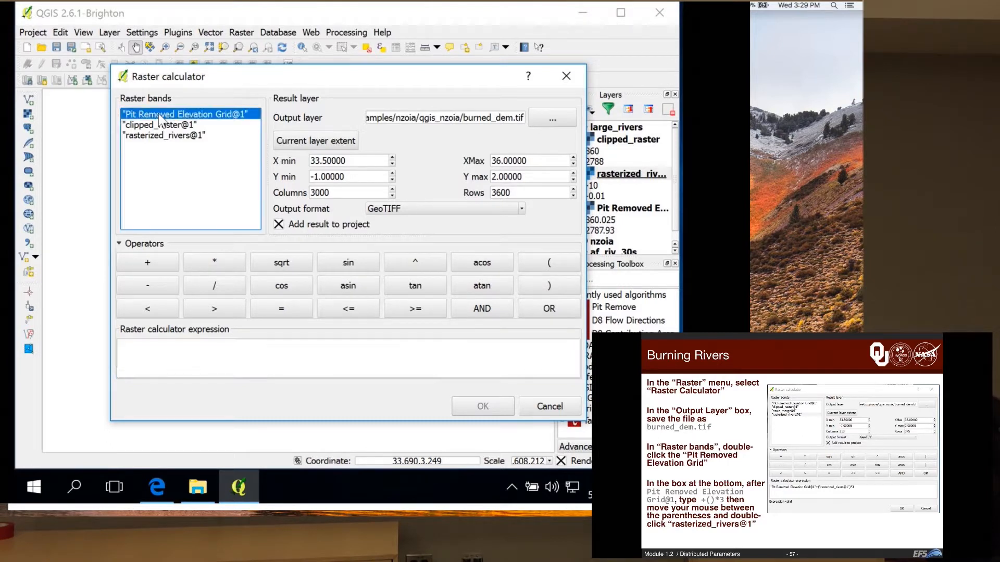
double_click(159, 116)
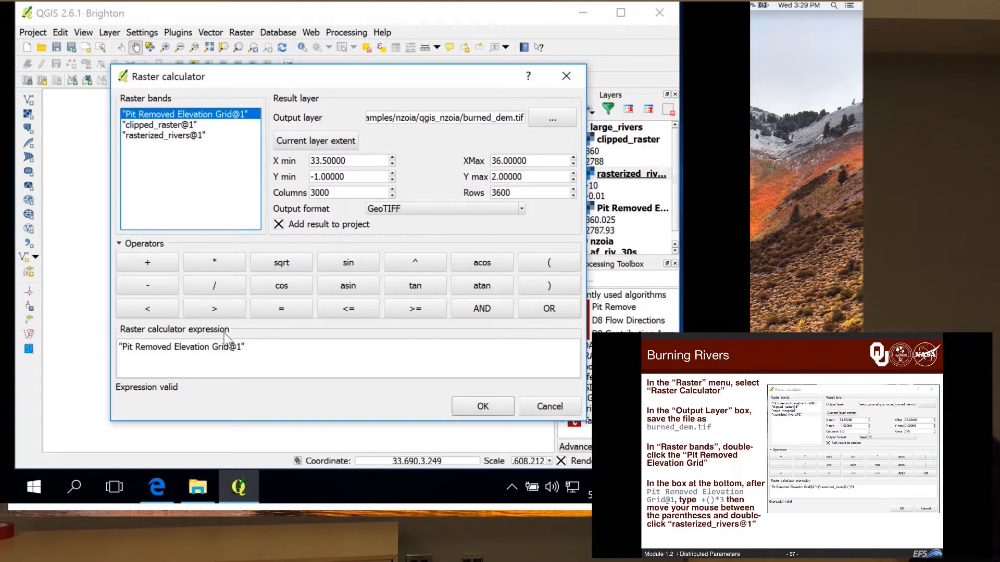
left_click(277, 350)
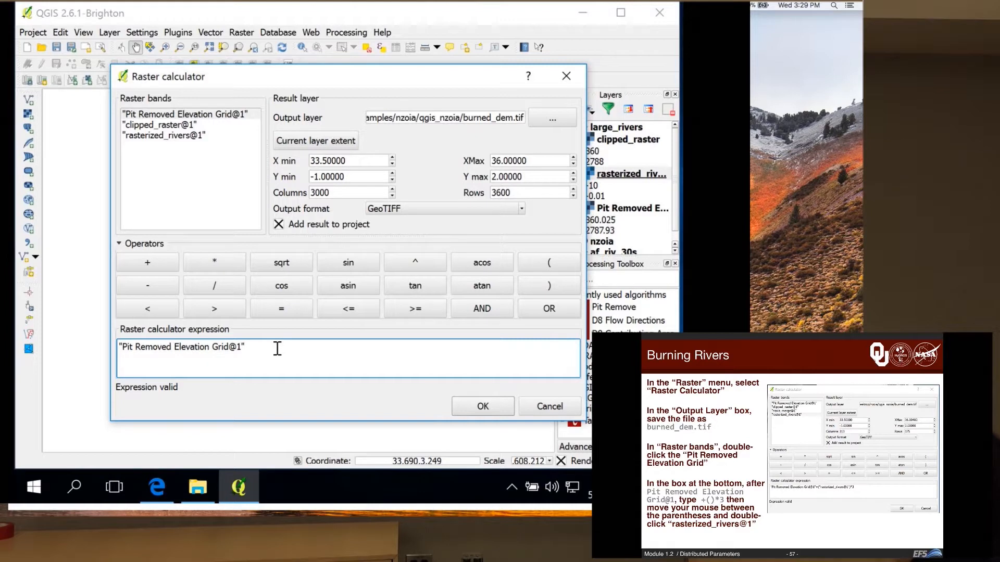
type("+()*3")
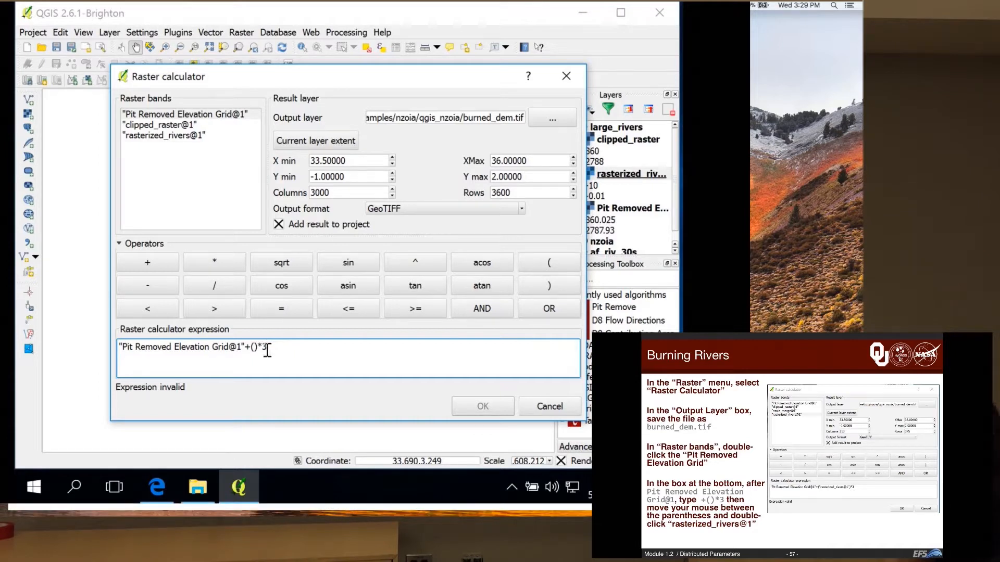
left_click(254, 347)
double_click(180, 137)
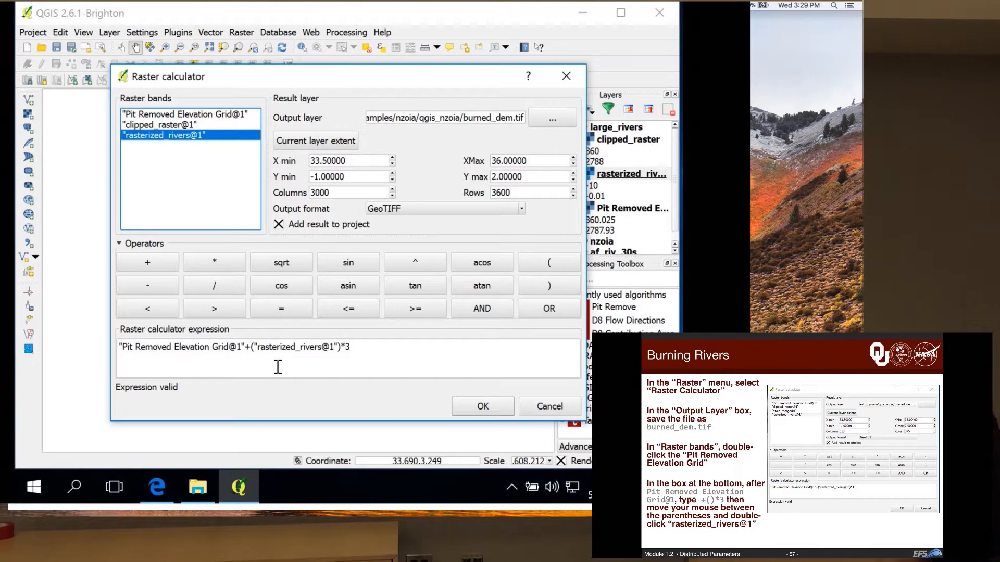
left_click(407, 363)
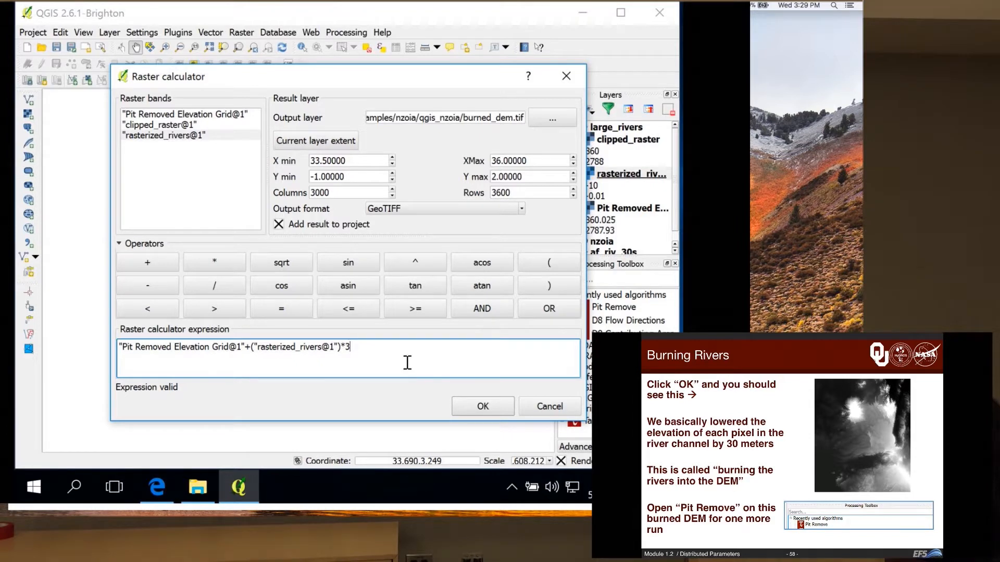
left_click(474, 404)
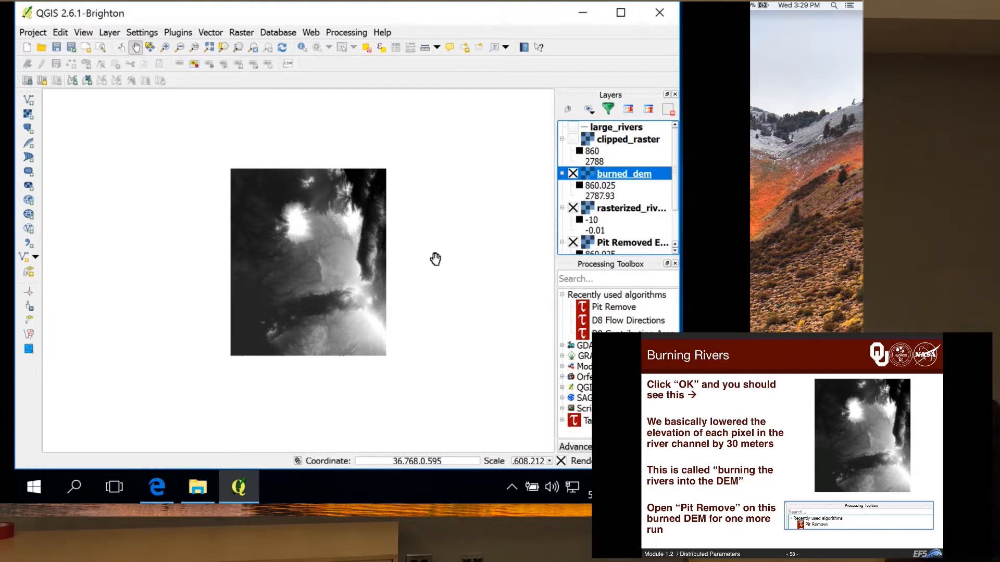
Step: Run Pit Remove on burned_dem, saving the pit removed elevation grid as dem.tif in the qgis_nzoia folder
double_click(615, 309)
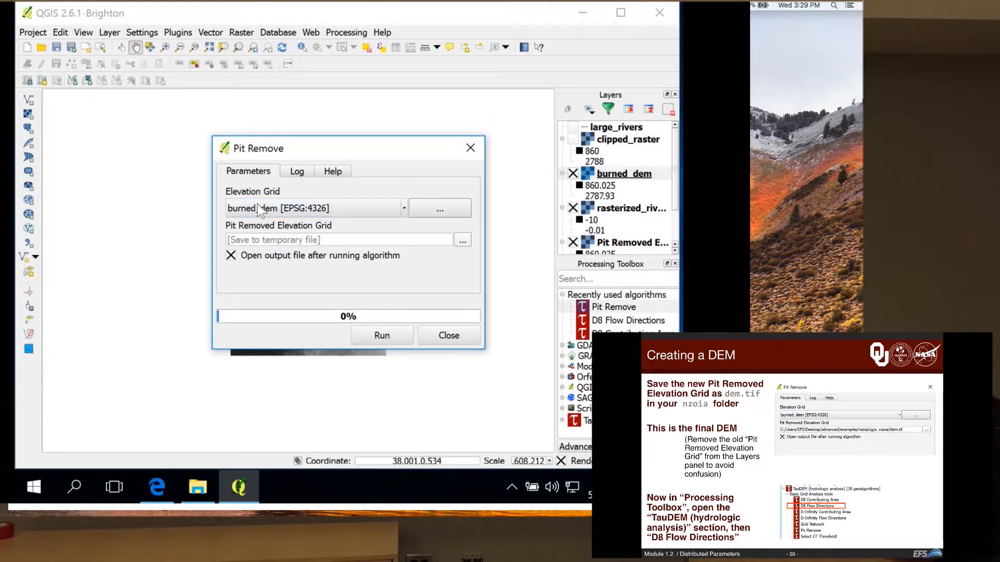
left_click_drag(209, 348, 154, 348)
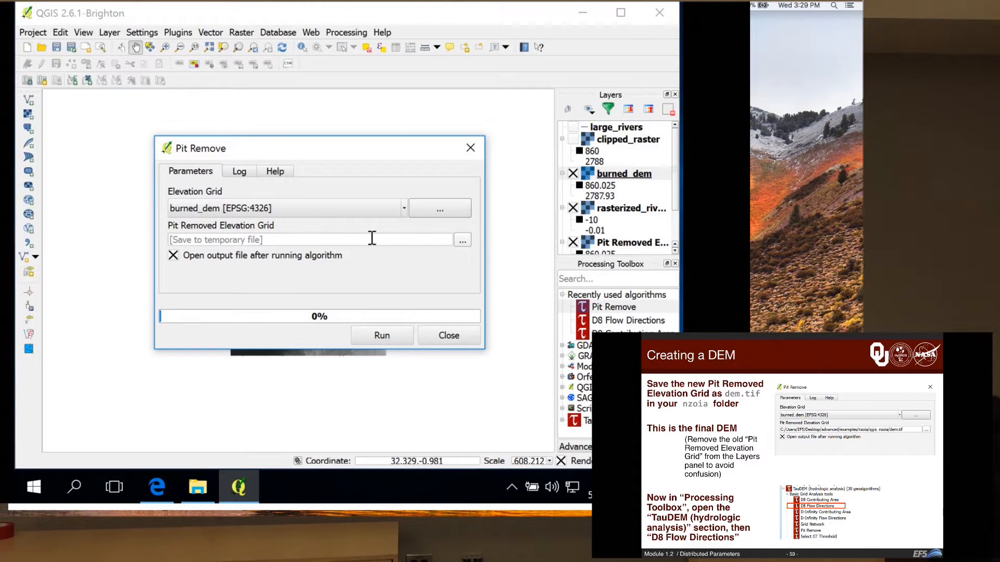
left_click(463, 241)
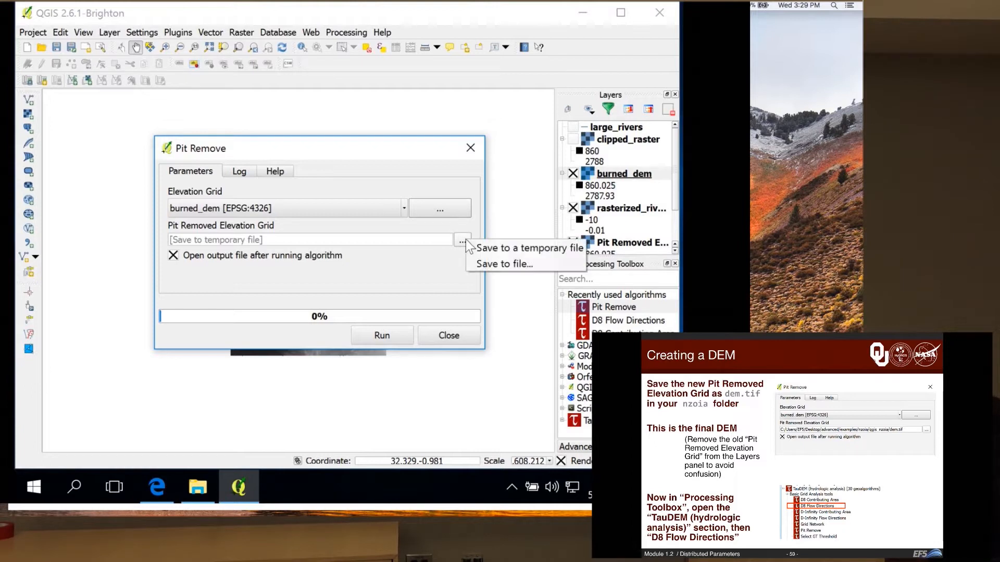
left_click(490, 266)
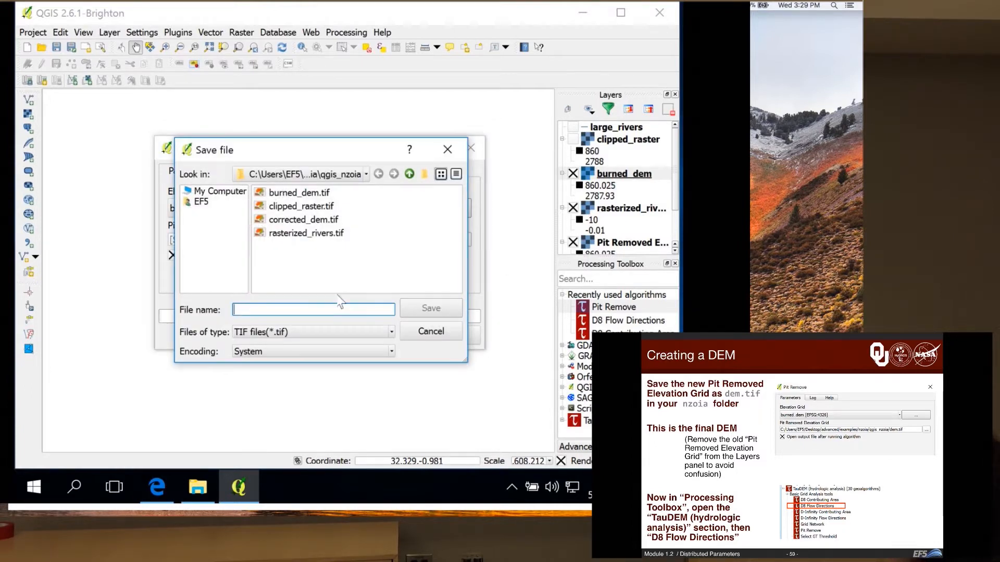
type("dem.tif")
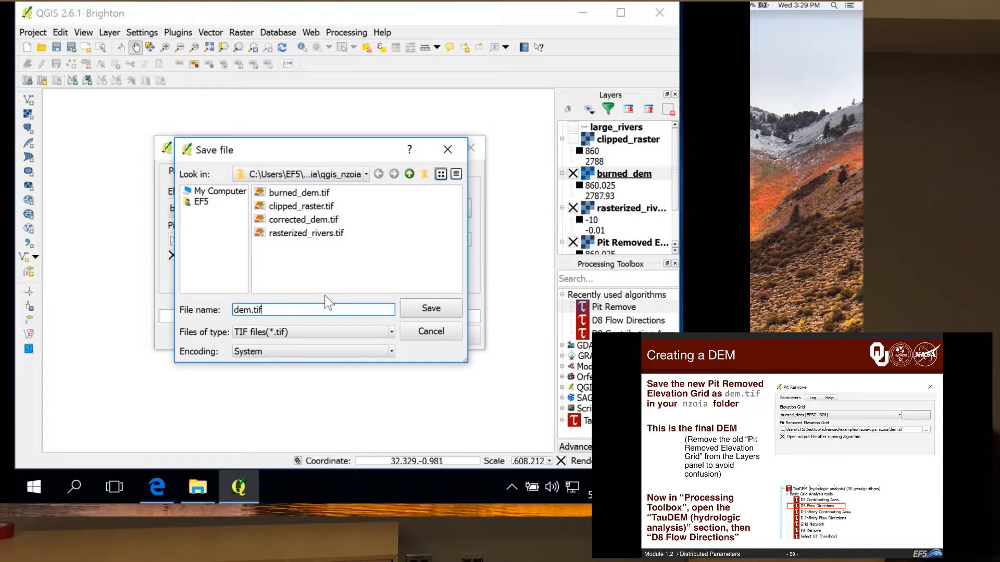
left_click(408, 307)
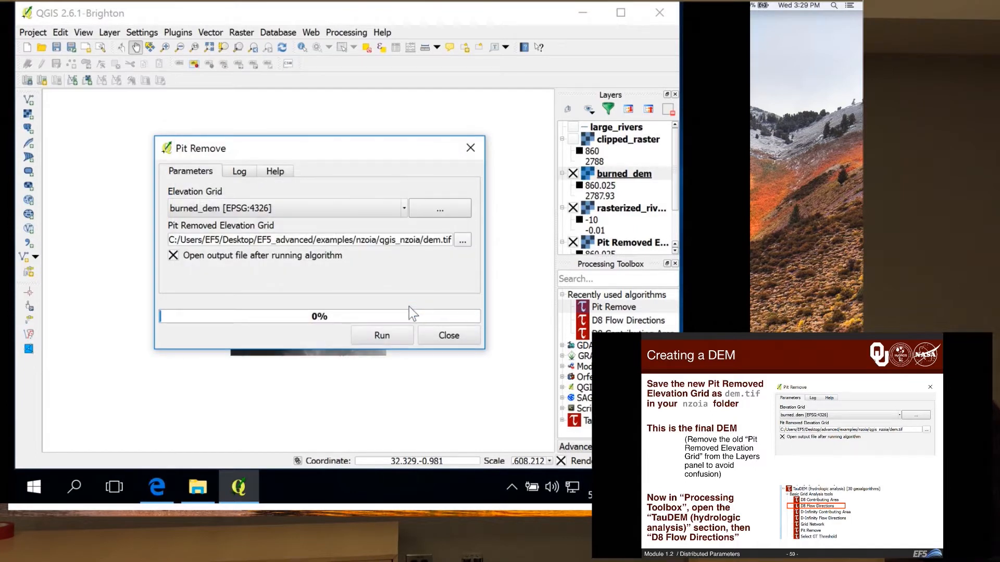
left_click(377, 332)
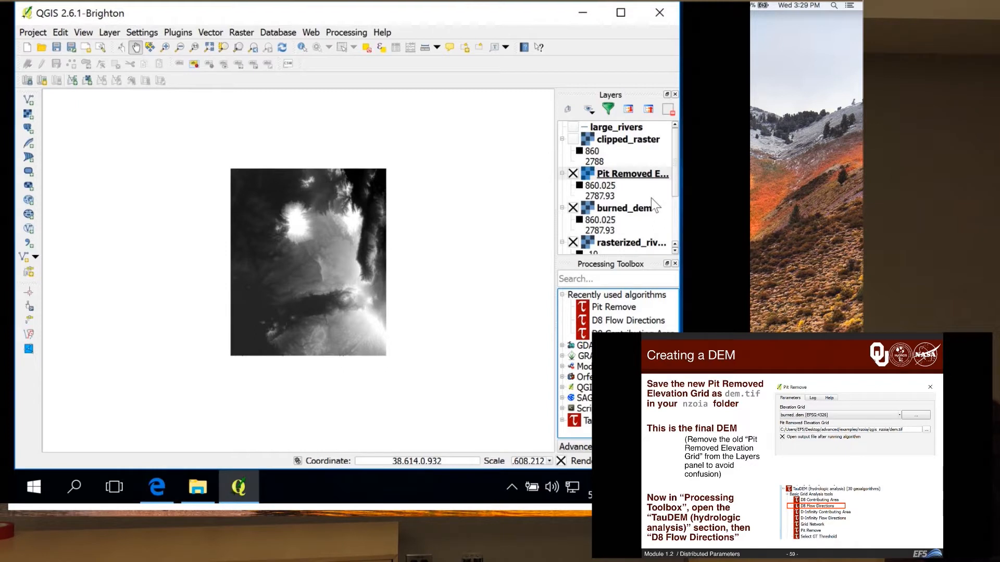
Step: Widen the layer list and remove the older Pit Removed Elevation Grid layer below rasterized_rivers
left_click_drag(554, 198, 492, 198)
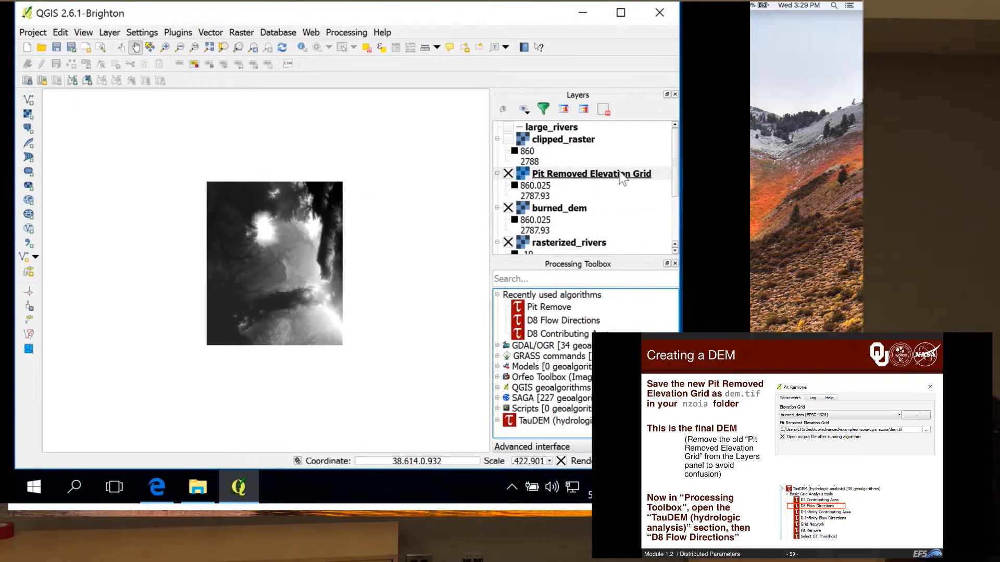
left_click(669, 174)
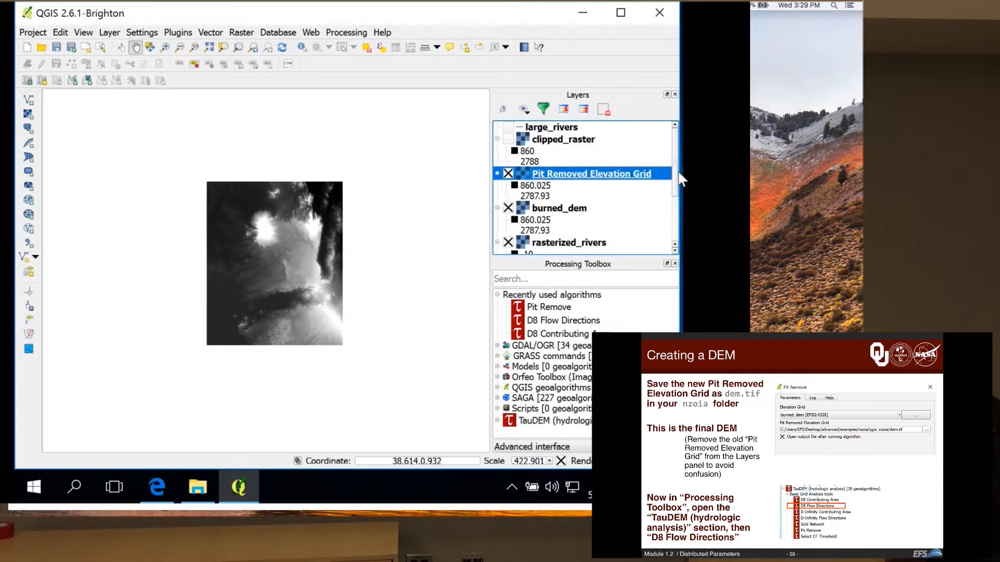
left_click_drag(677, 171, 677, 208)
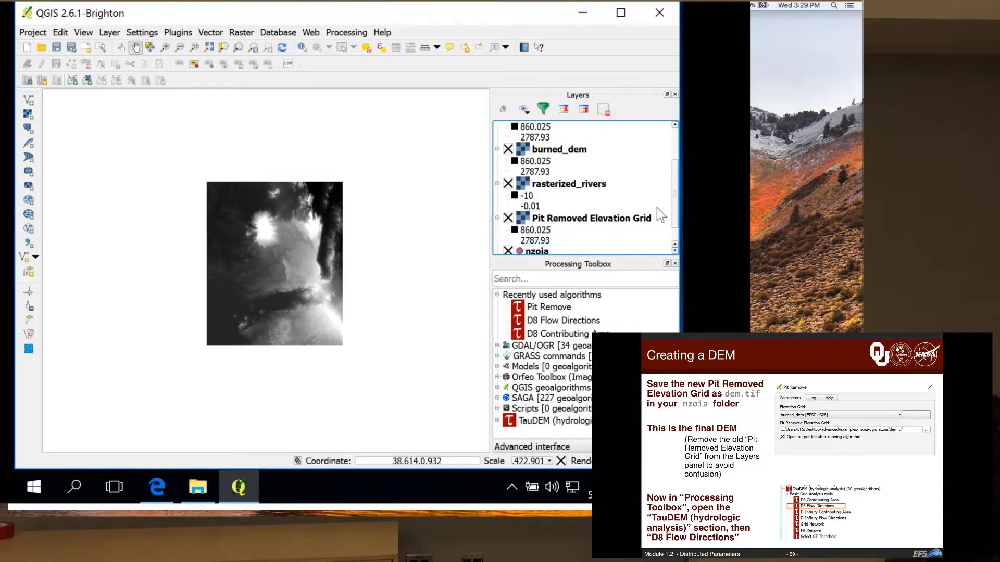
left_click(640, 218)
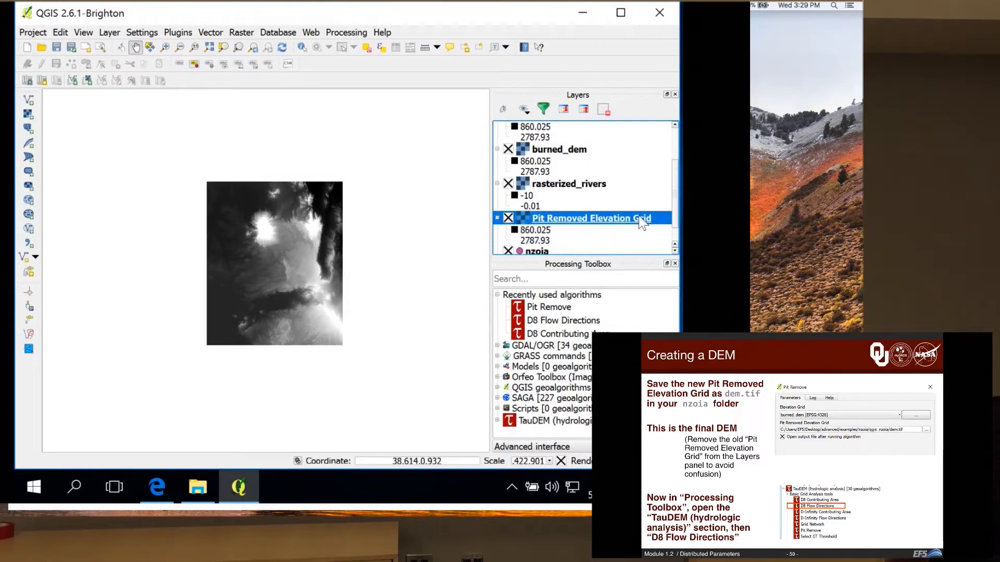
right_click(638, 217)
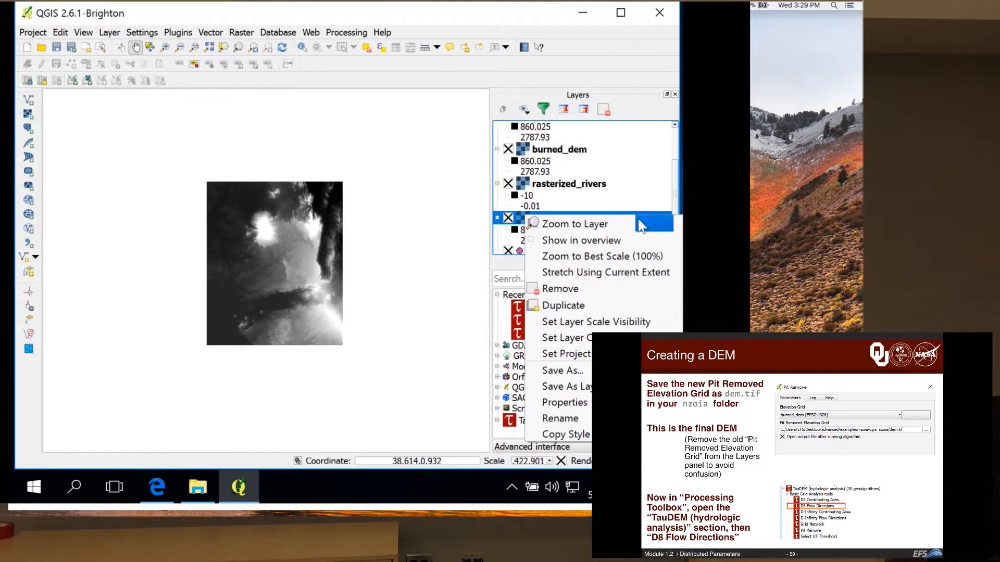
left_click(560, 288)
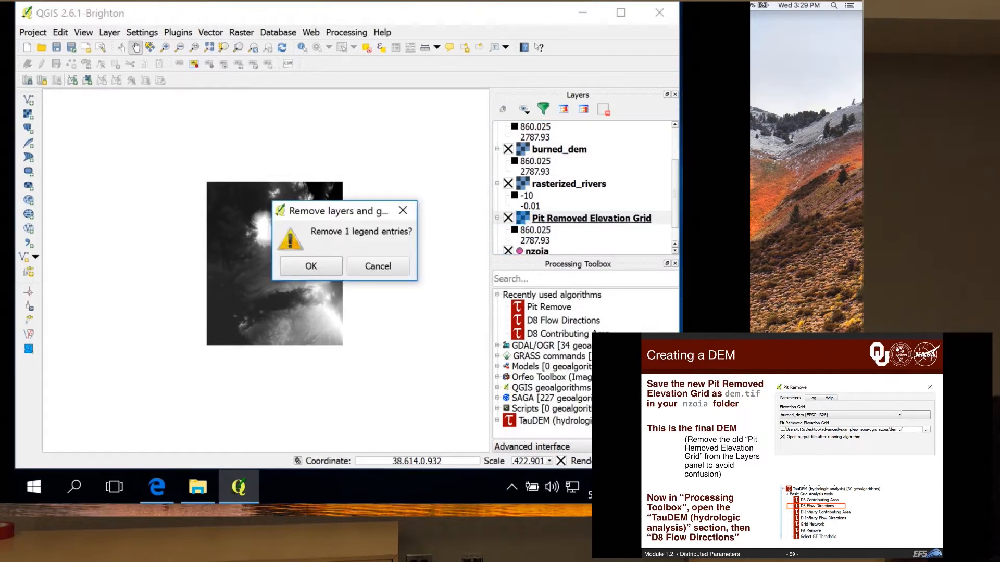
left_click(331, 268)
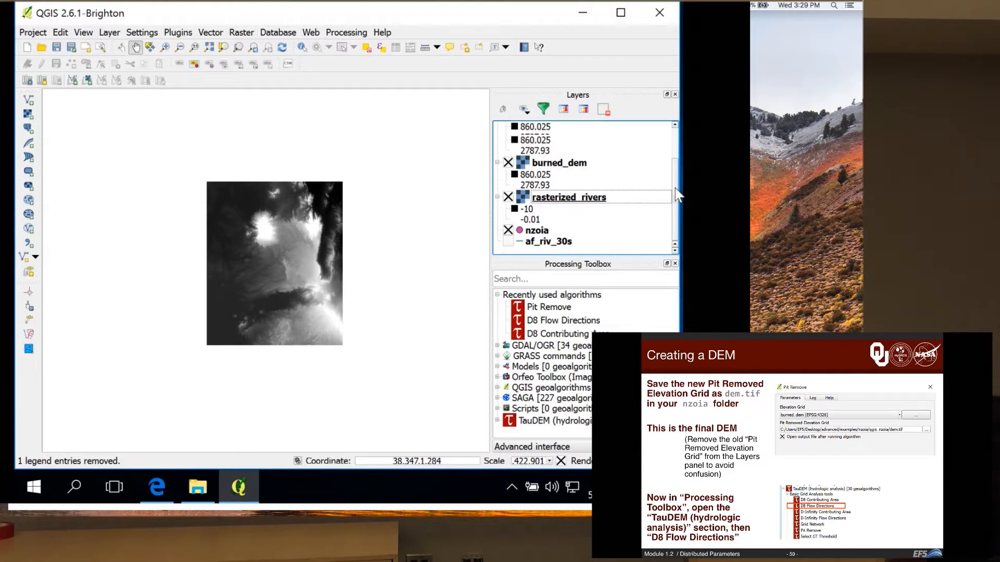
scroll(671, 156, "up", 2)
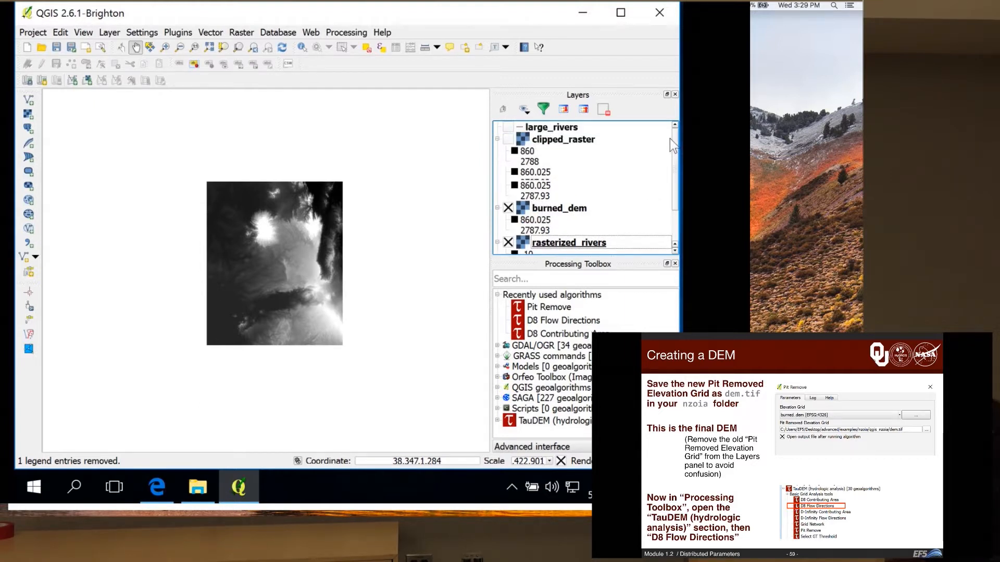
Step: Open D8 Flow Directions and set its pit filled elevation grid to dem.tif from the qgis_nzoia folder
double_click(583, 321)
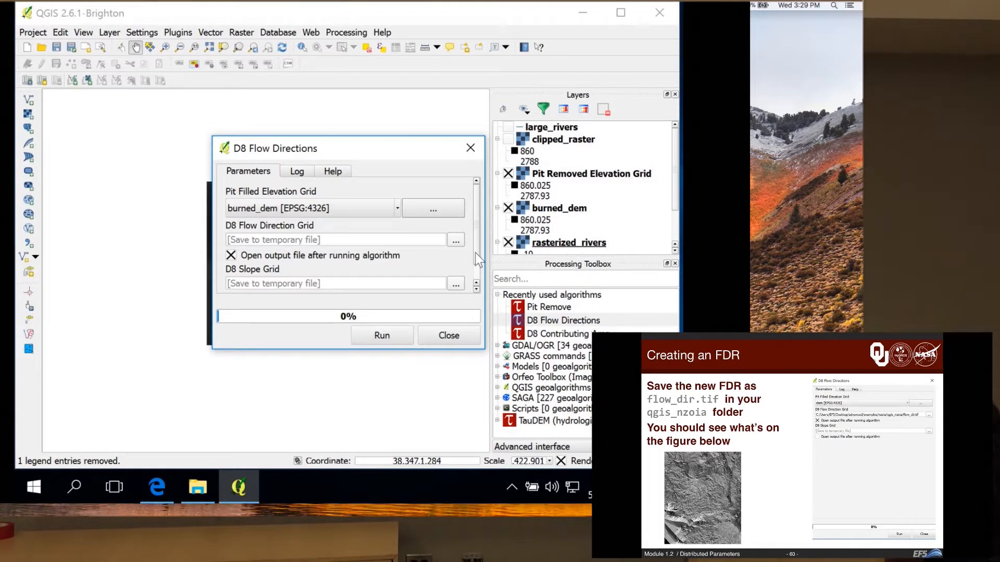
left_click(398, 211)
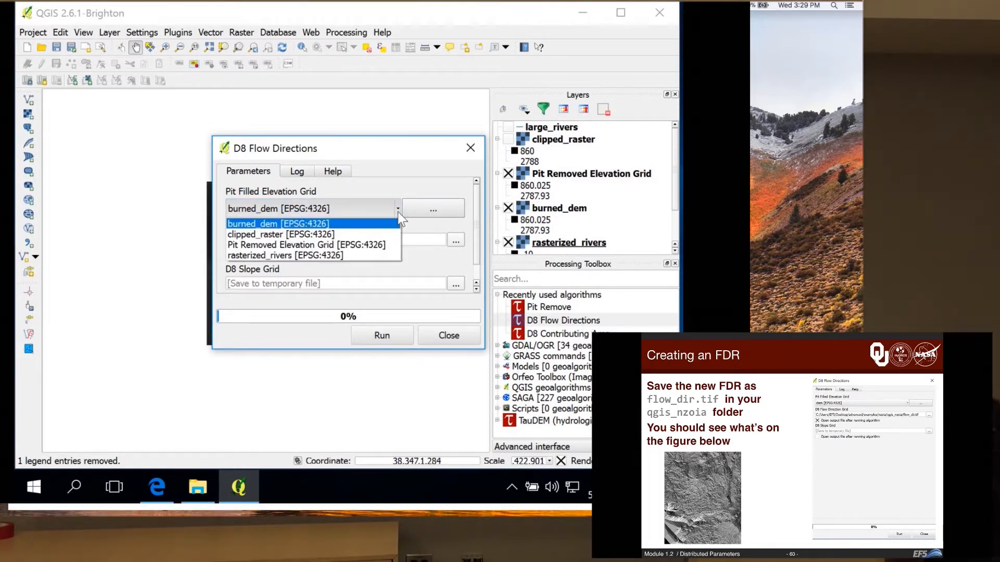
left_click(371, 245)
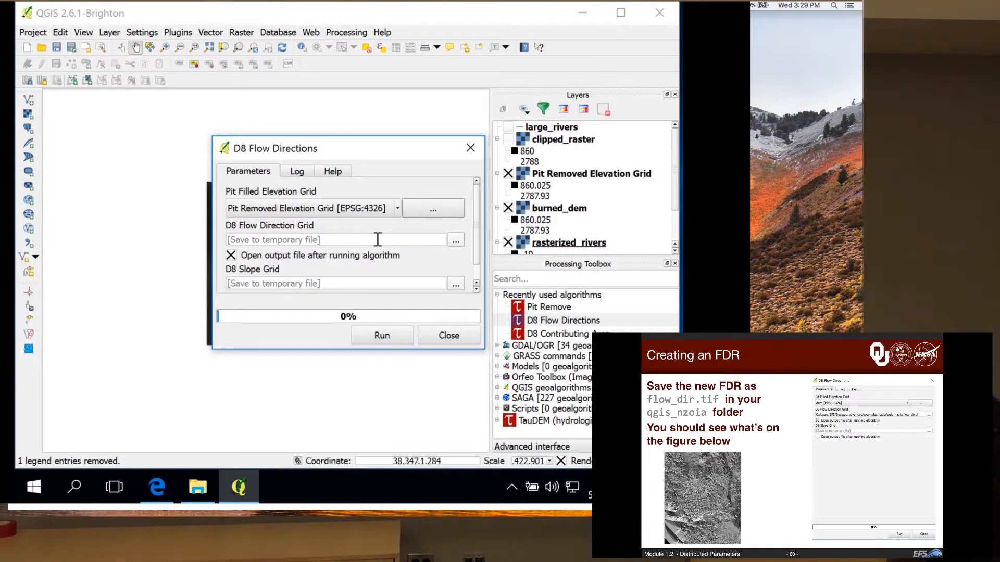
left_click(428, 207)
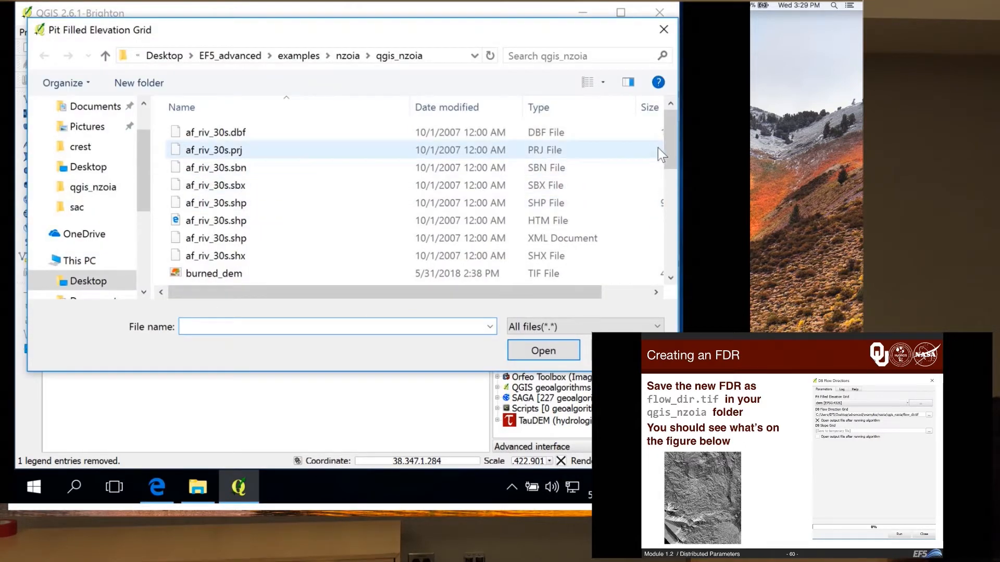
left_click_drag(664, 145, 665, 192)
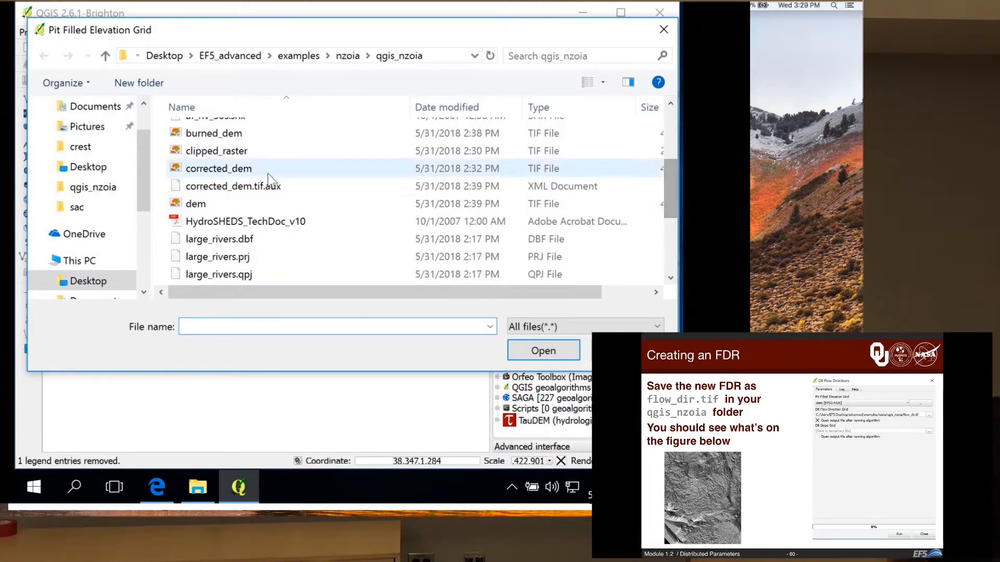
left_click(204, 203)
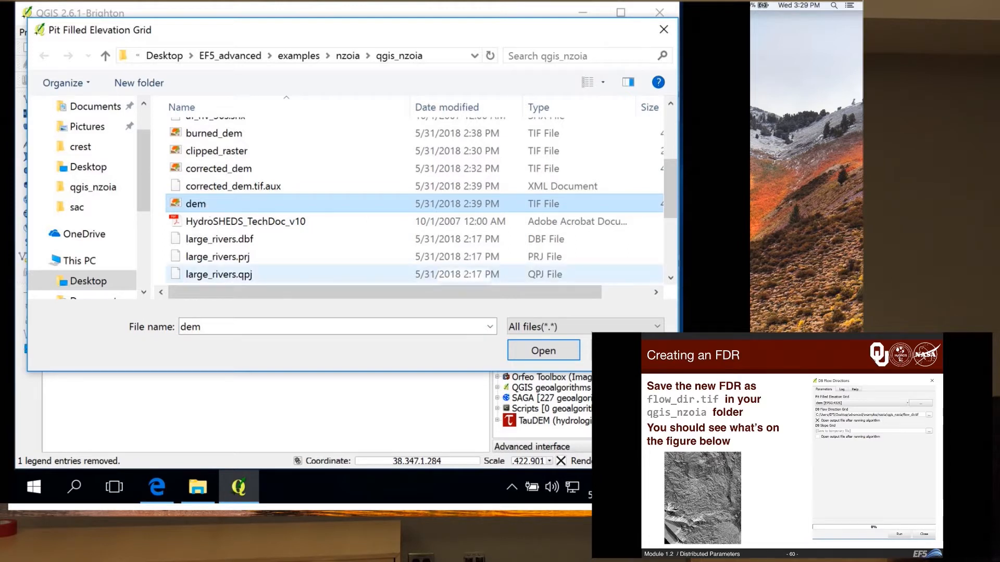
left_click(531, 353)
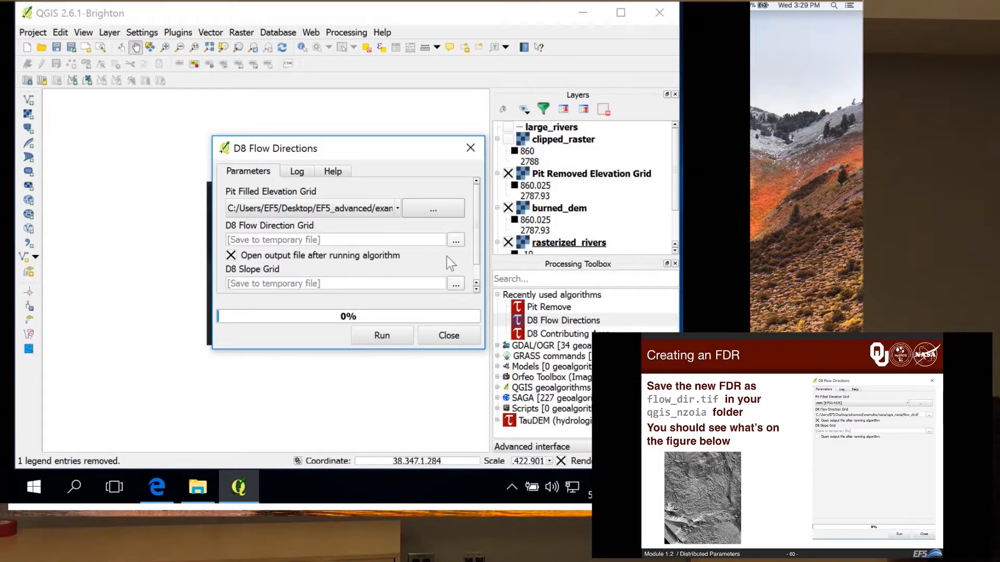
Step: Run D8 Flow Directions with the direction grid saved as flow_dir.tif in qgis_nzoia and the slope grid not opened after running
left_click_drag(483, 348, 527, 404)
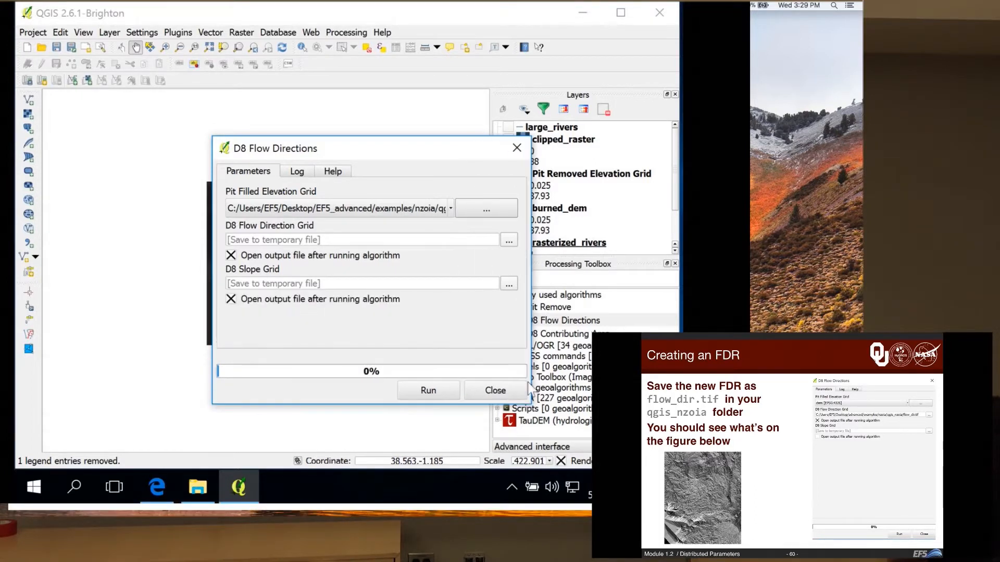
left_click(508, 240)
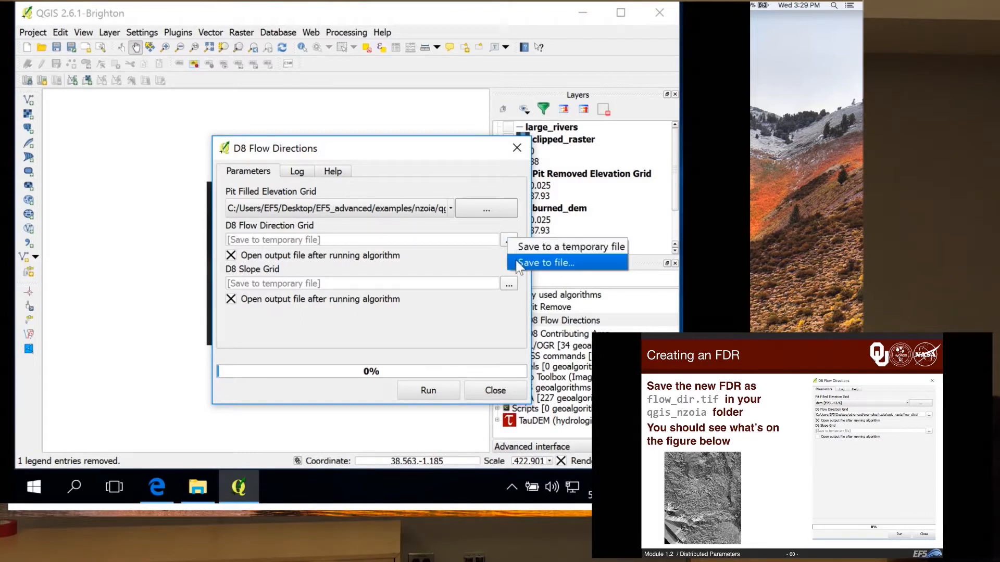
left_click(519, 264)
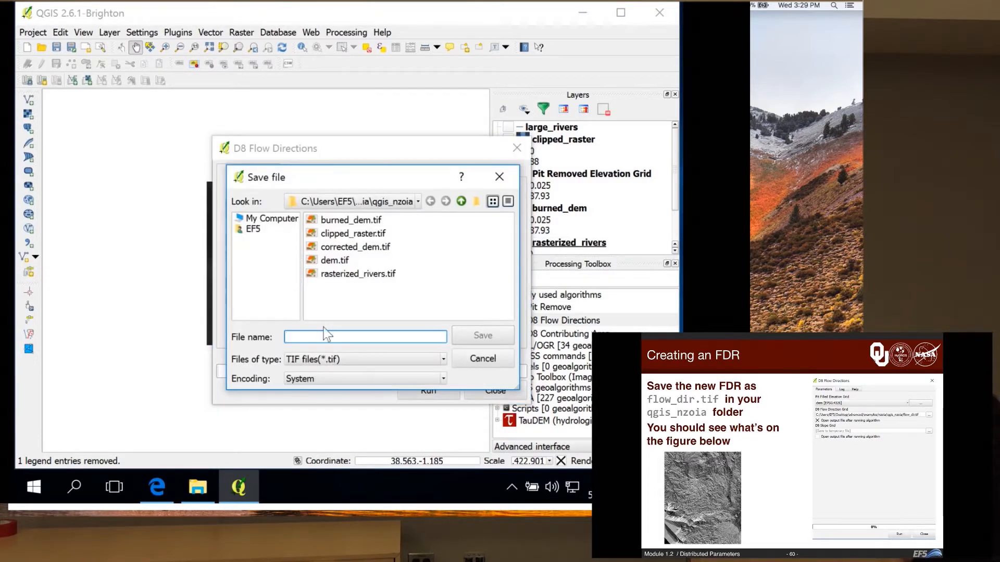
type("flow_dir.tif")
left_click(470, 329)
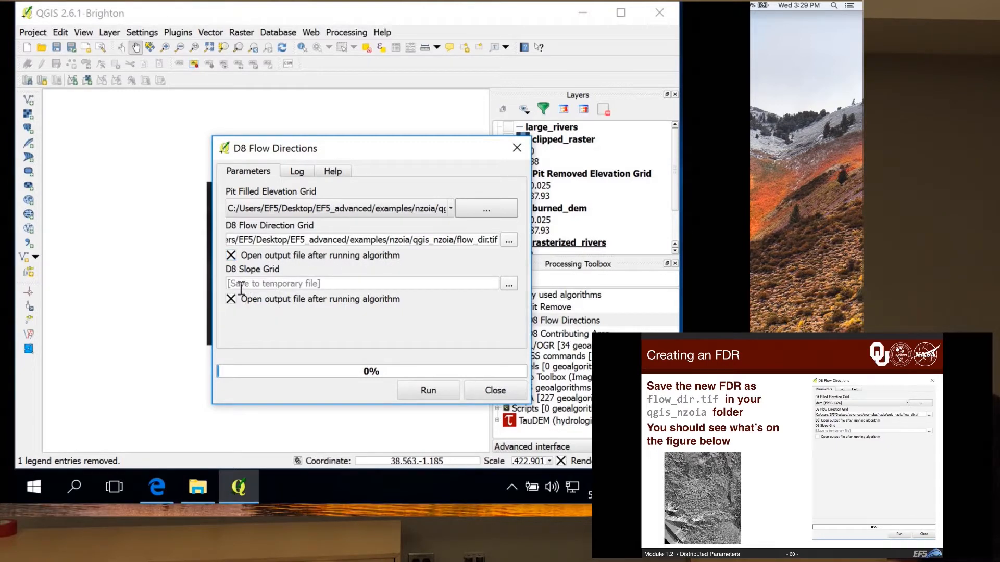
left_click(231, 300)
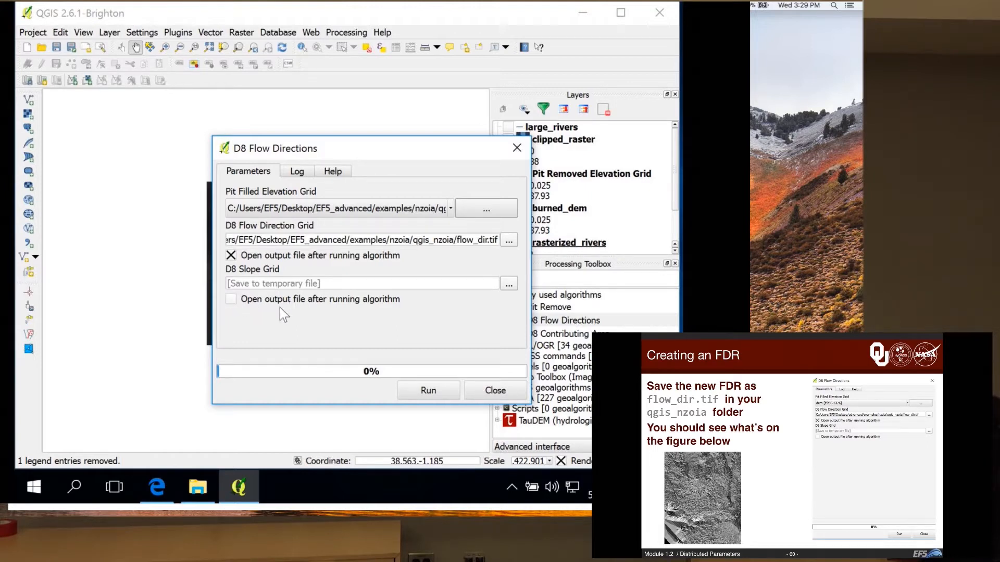
left_click(412, 388)
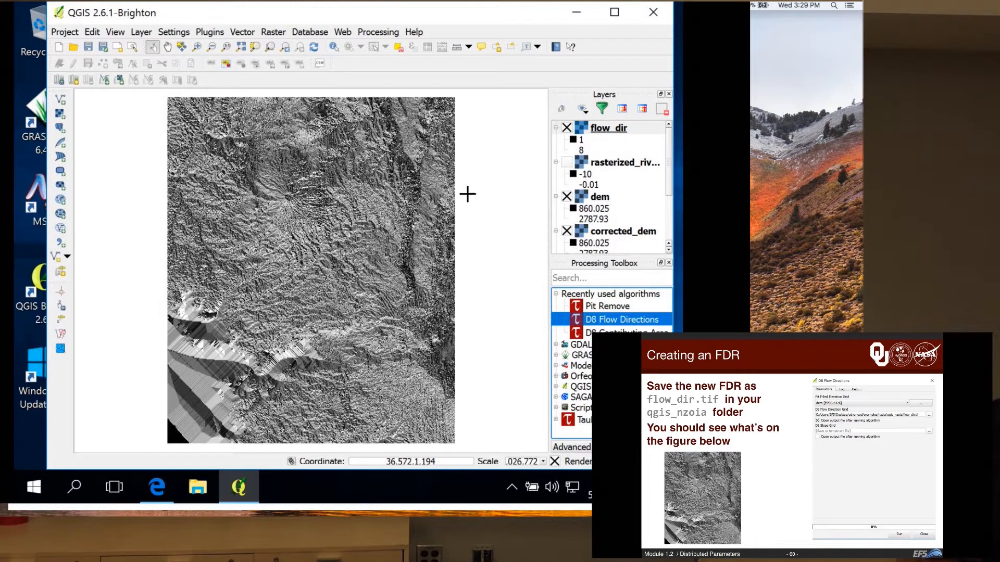
Step: Switch to File Explorer and examine the files in Desktop/EF5_advanced/examples/nzoia/qgis_nzoia_advanced, returning to the nzoia folder
left_click(194, 496)
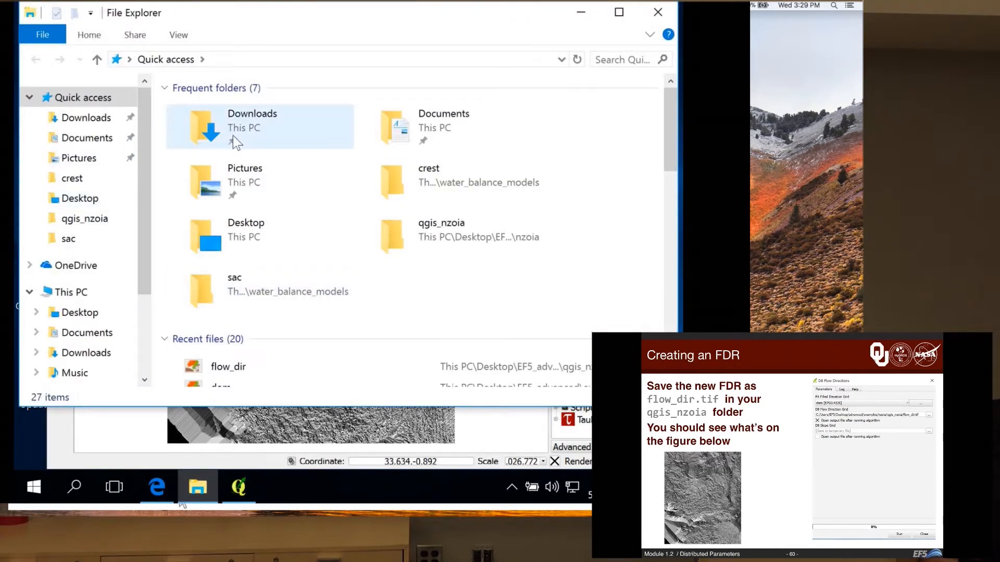
double_click(250, 240)
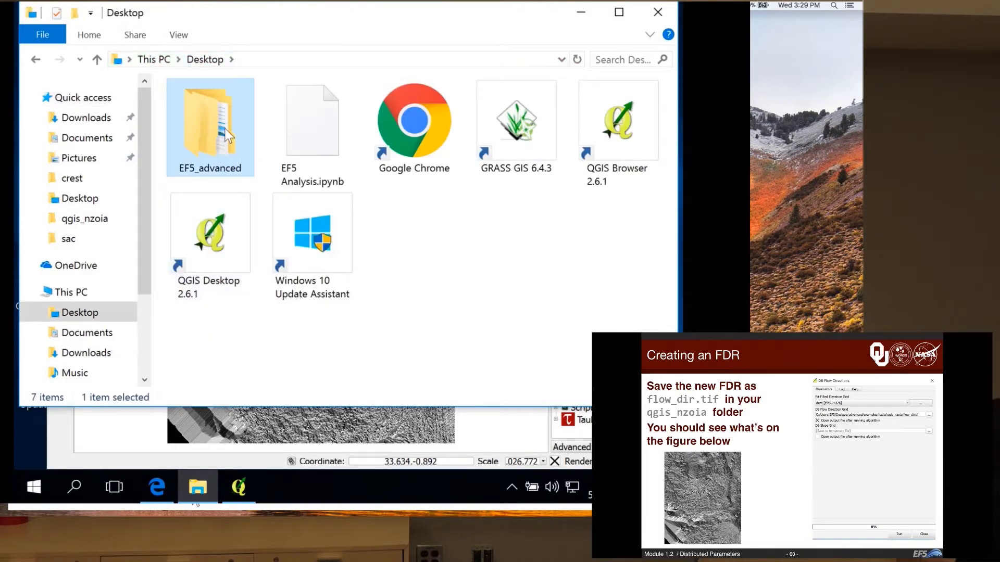
double_click(227, 134)
double_click(224, 146)
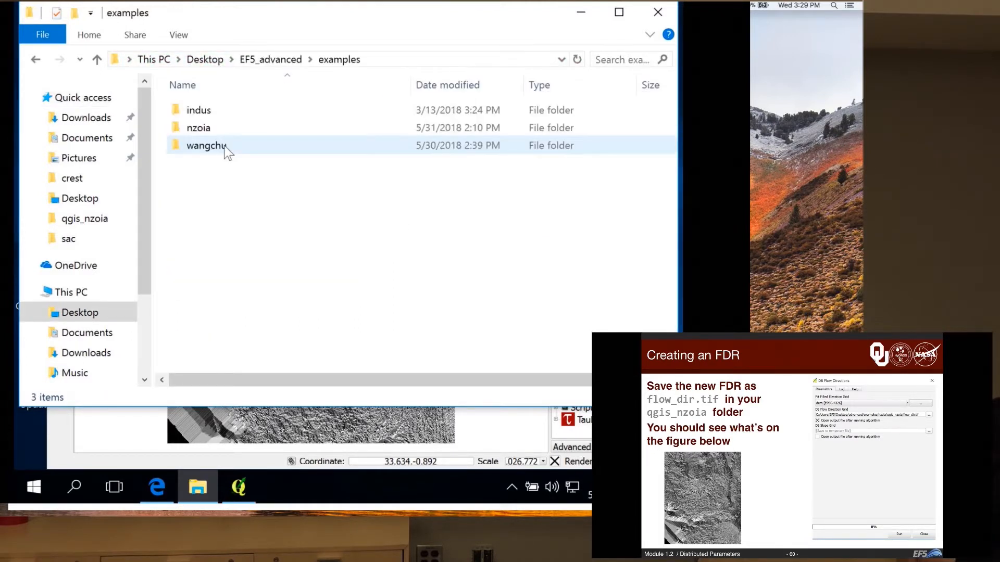
double_click(221, 129)
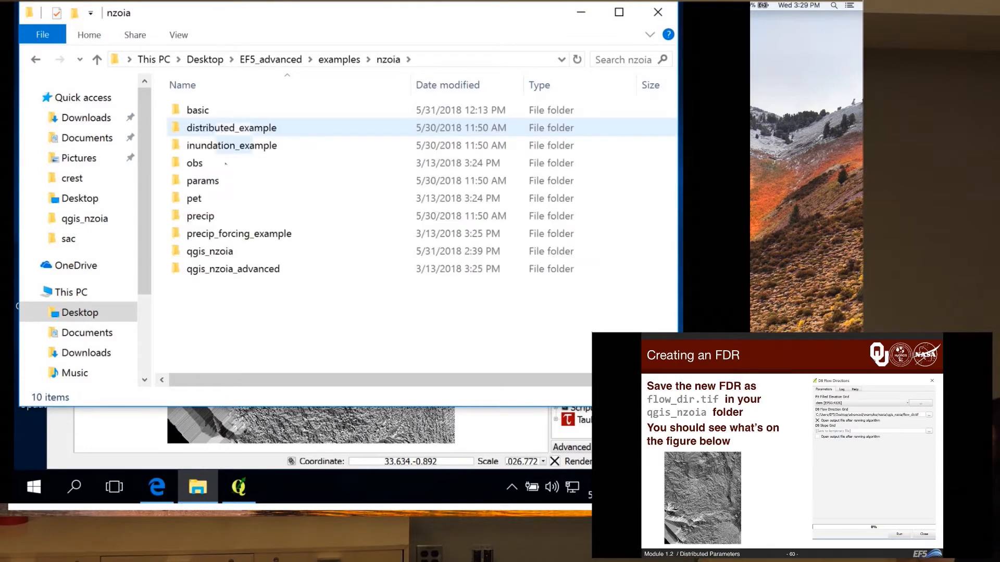
double_click(213, 270)
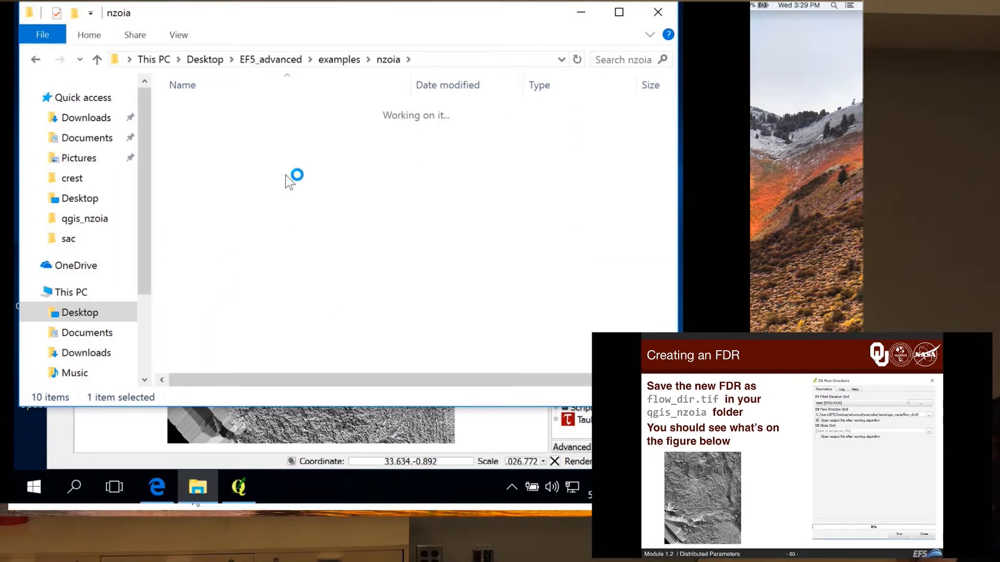
scroll(285, 175, "down", 4)
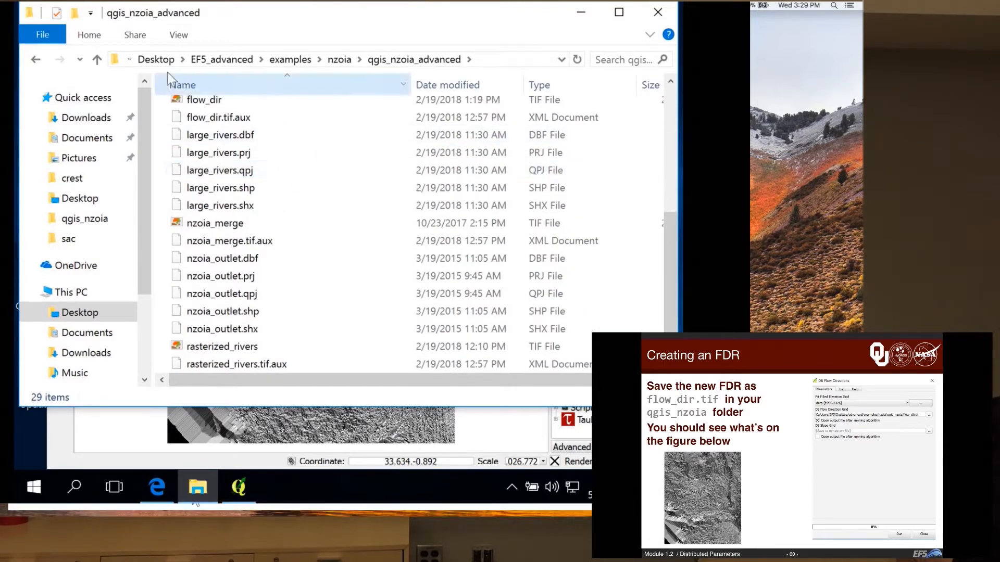
left_click(34, 59)
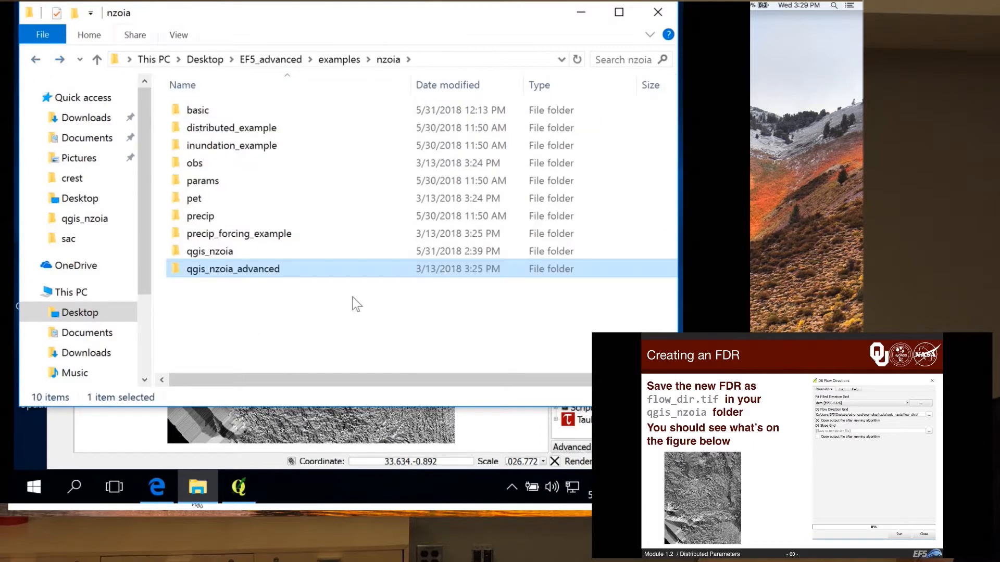
Step: Switch back to QGIS, open Translate (Convert format) for flow_dir, and set the output file to fdr.tif in the qgis_nzoia folder
left_click(270, 459)
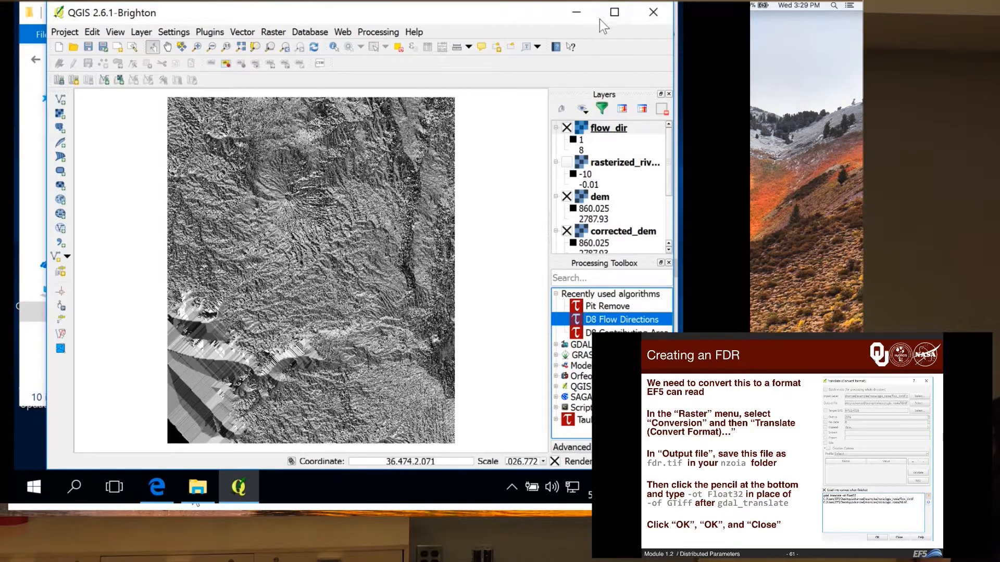
left_click(614, 11)
left_click(240, 27)
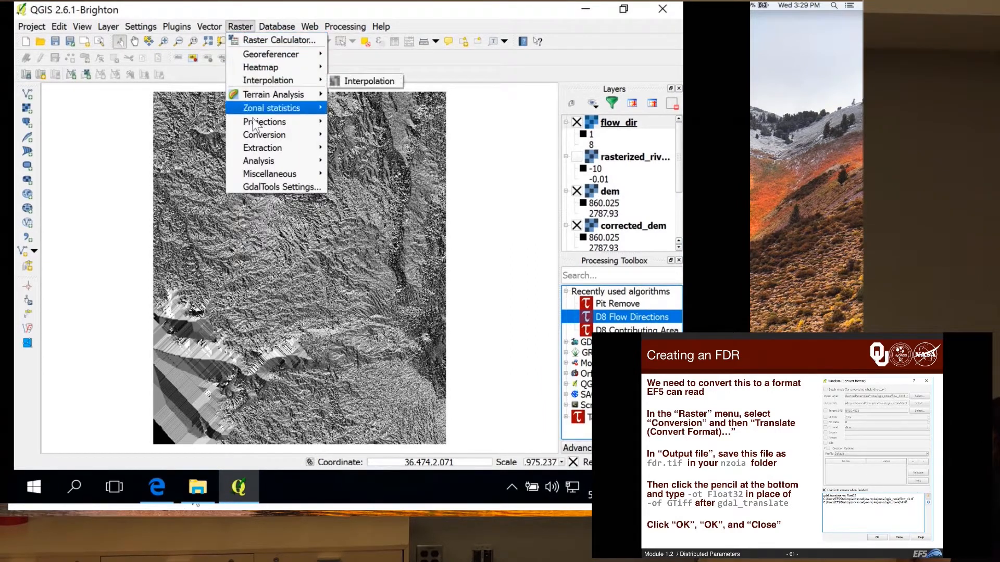
mouse_move(317, 136)
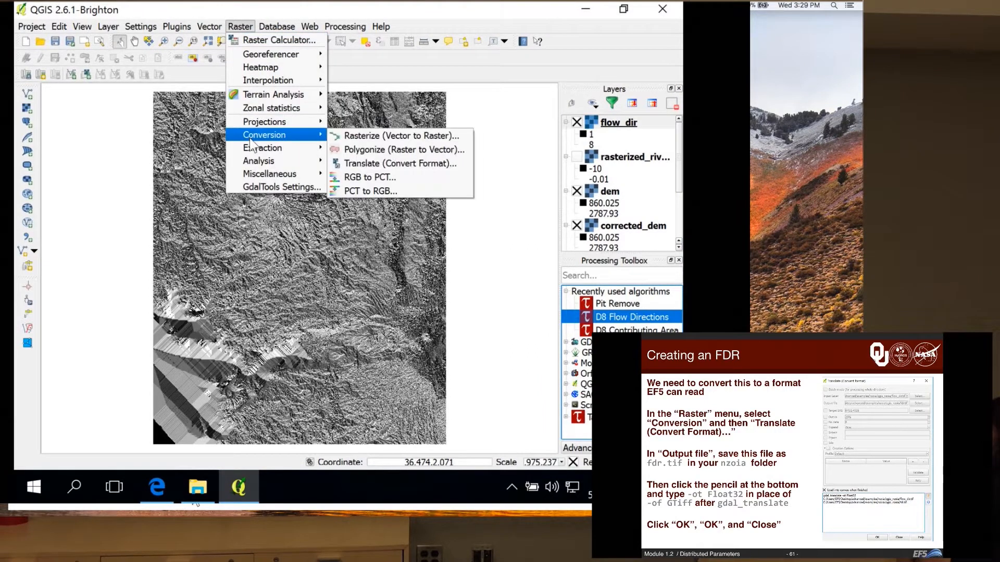
left_click(367, 162)
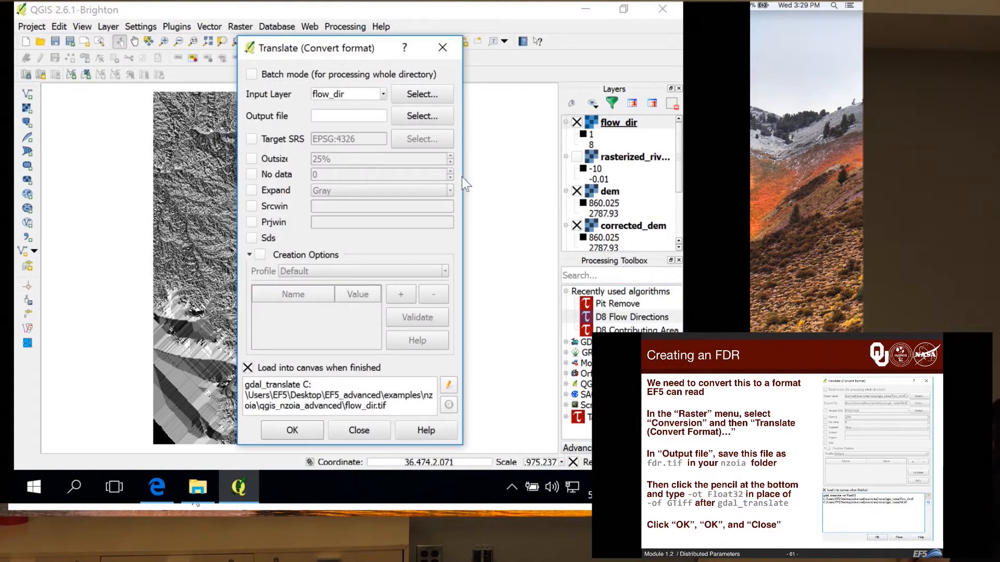
left_click_drag(462, 178, 541, 179)
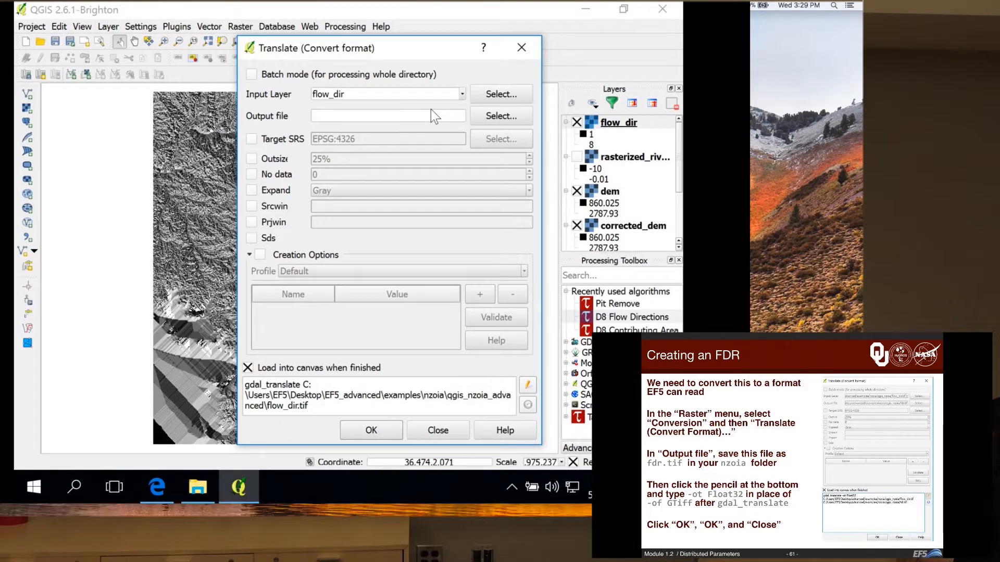
left_click(489, 118)
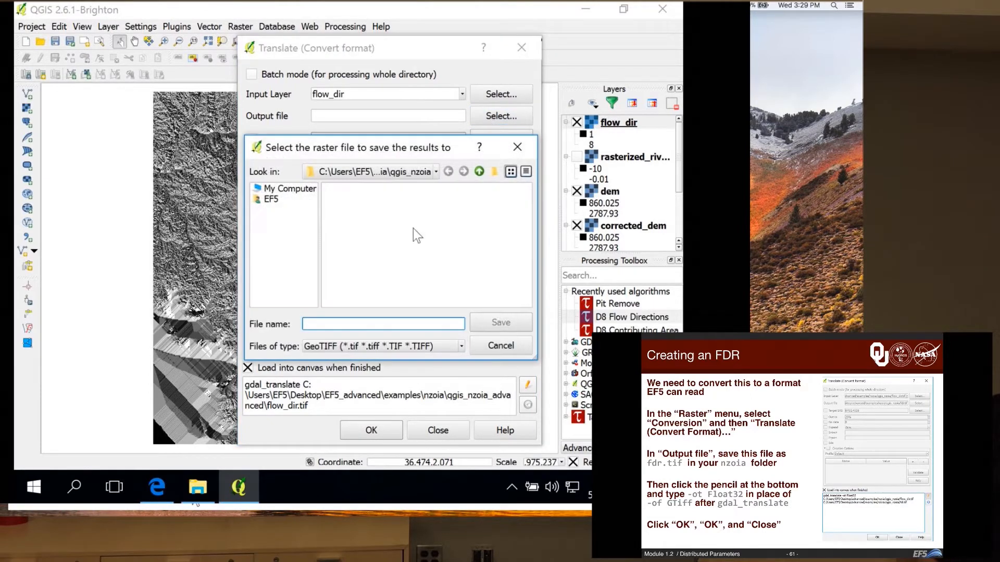
type("fdr.tif")
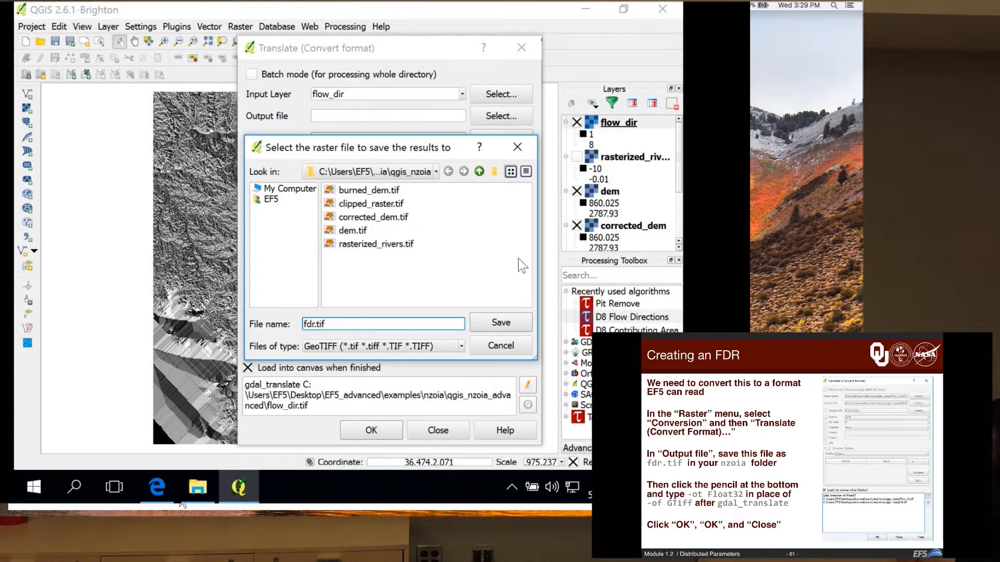
left_click(498, 322)
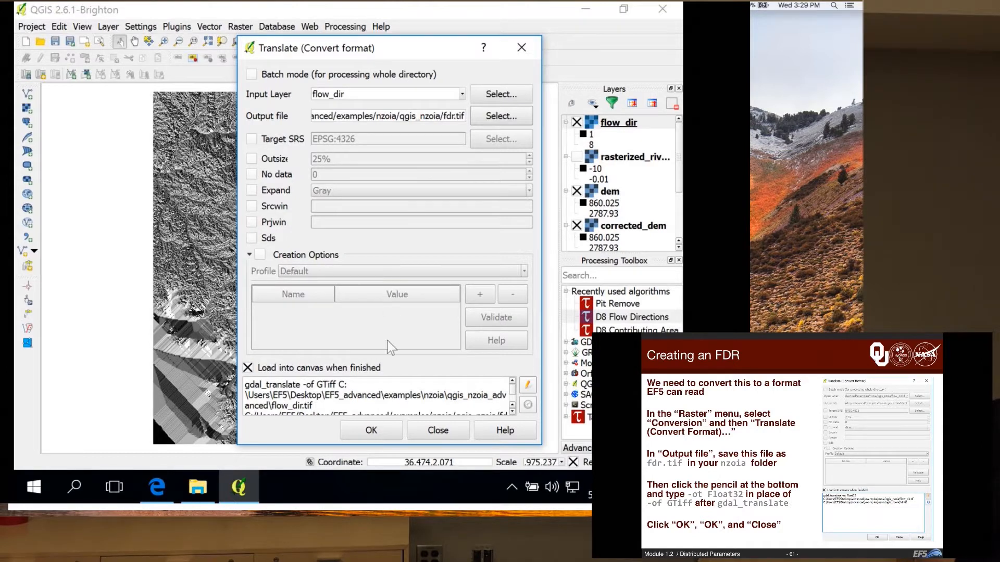
Step: Replace -of GTiff with -ot Float32 in the gdal_translate command and run the conversion
scroll(510, 398, "down", 1)
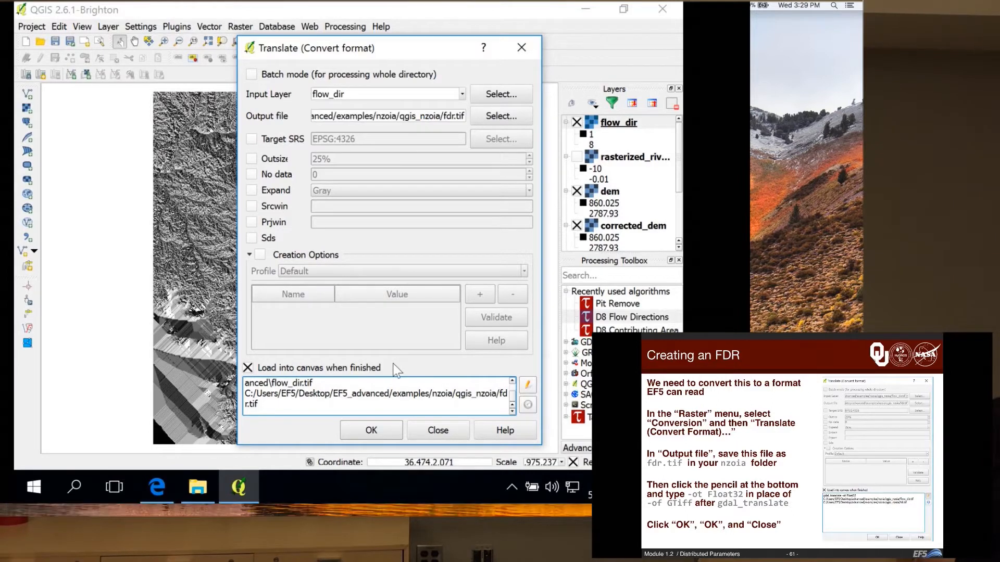
left_click(529, 386)
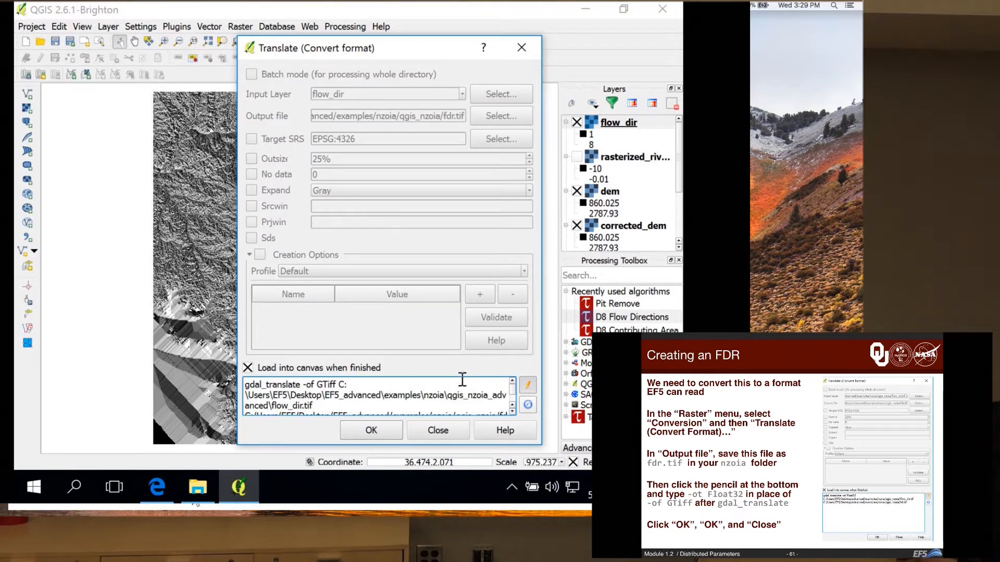
left_click_drag(540, 445, 635, 461)
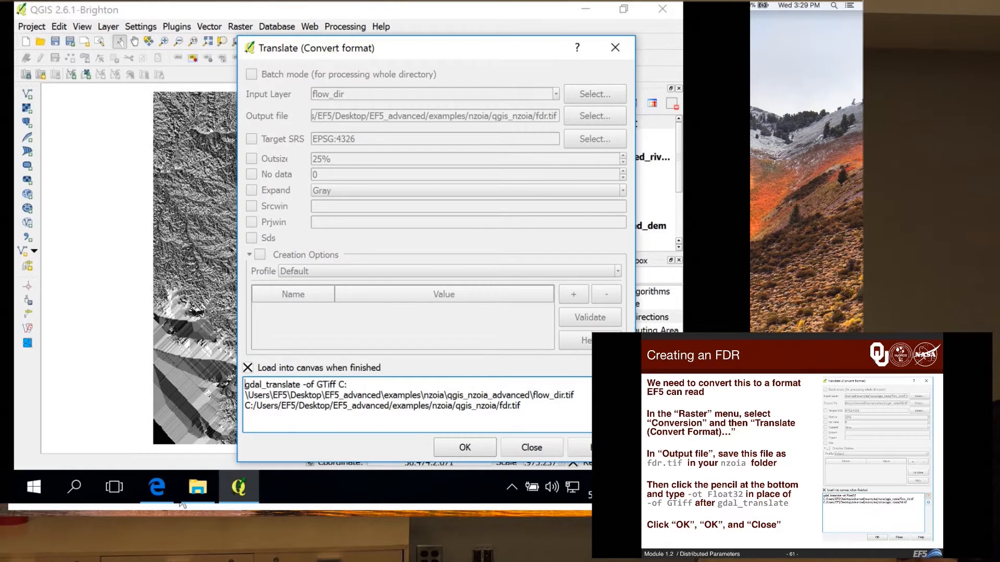
left_click_drag(493, 41, 464, 17)
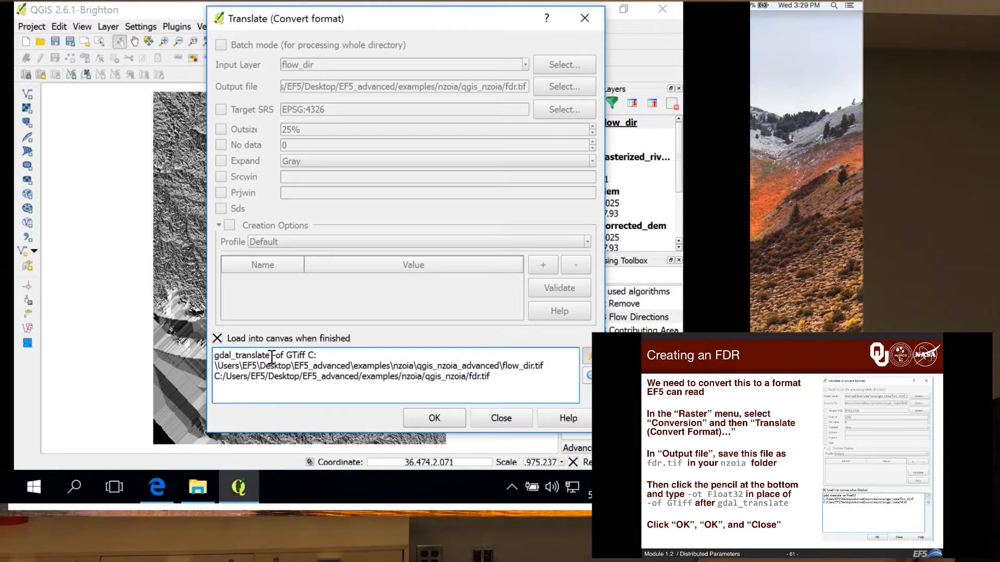
left_click_drag(270, 357, 307, 356)
key("BackSpace")
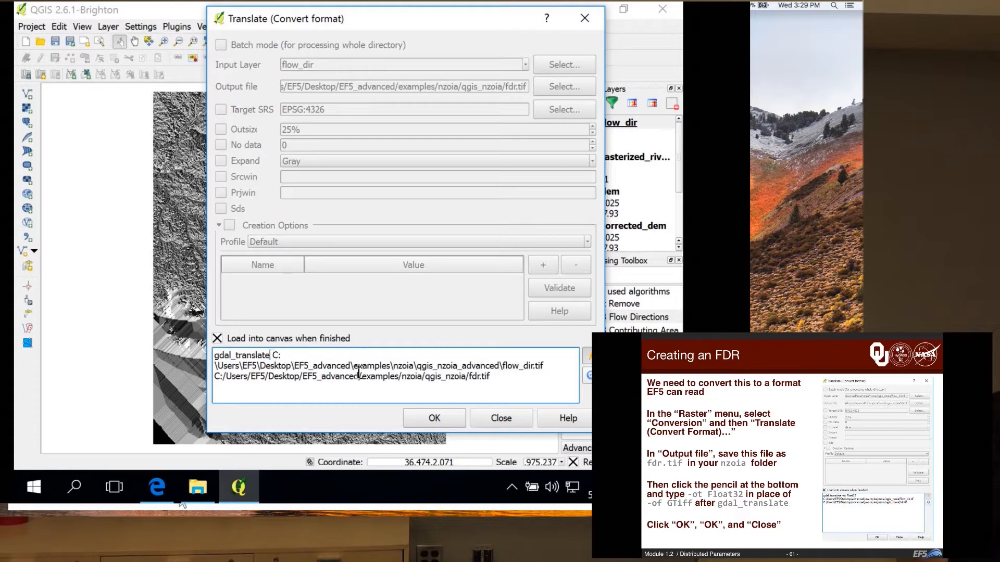
type("-ot Float32")
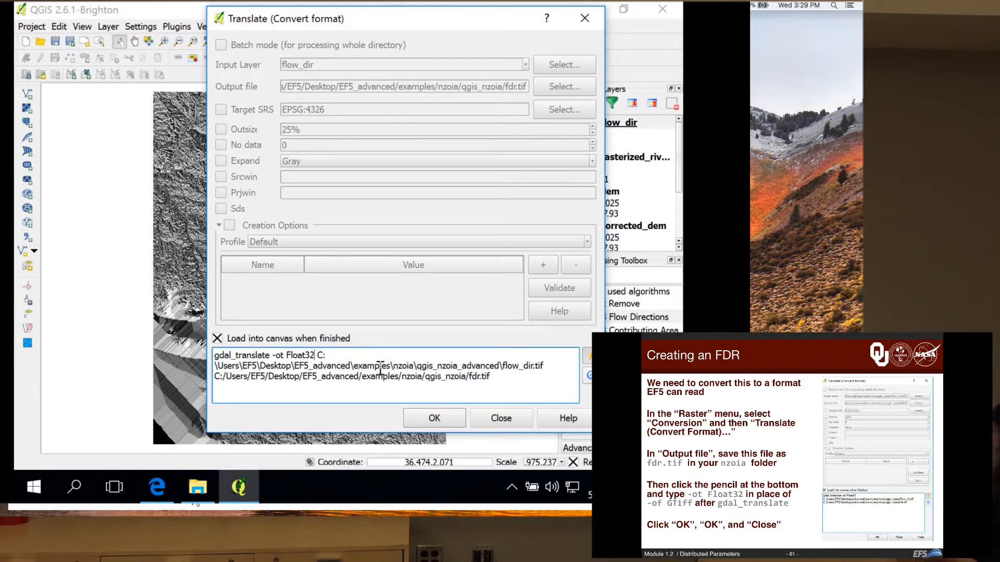
left_click(420, 417)
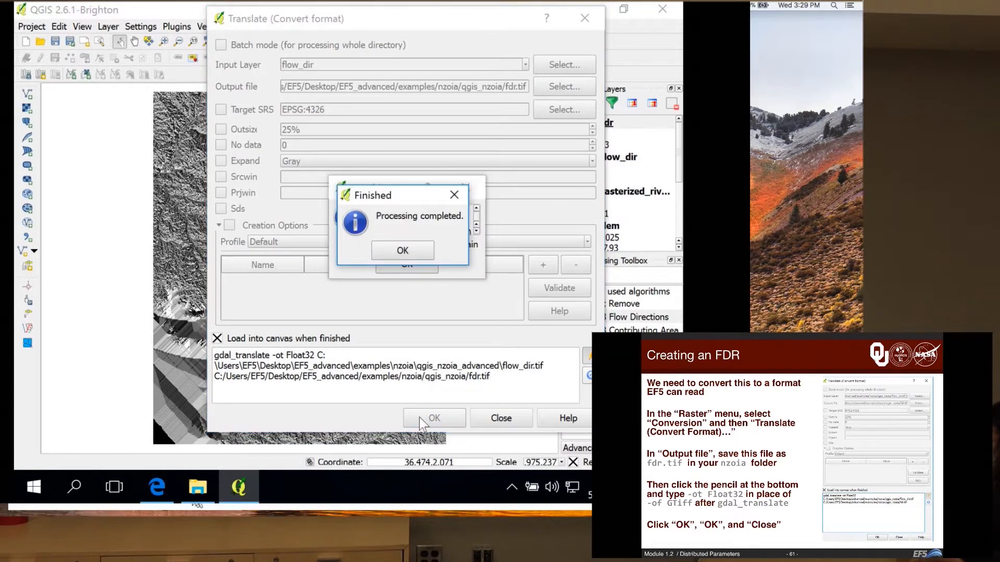
Step: Dismiss the finished fdr.tif conversion, close the Translate dialog, and hide the flow_dir layer
left_click(411, 252)
left_click(409, 262)
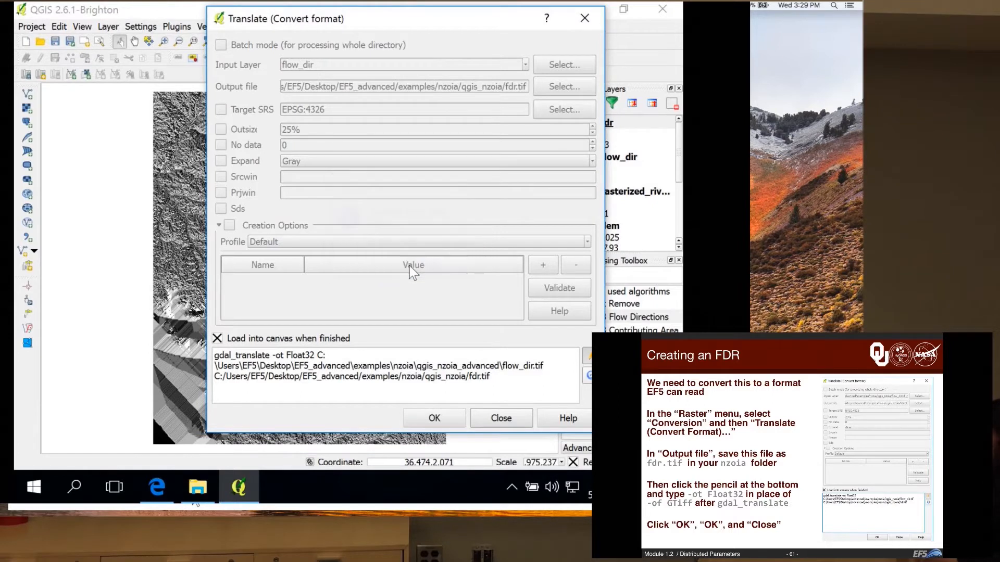
left_click(482, 423)
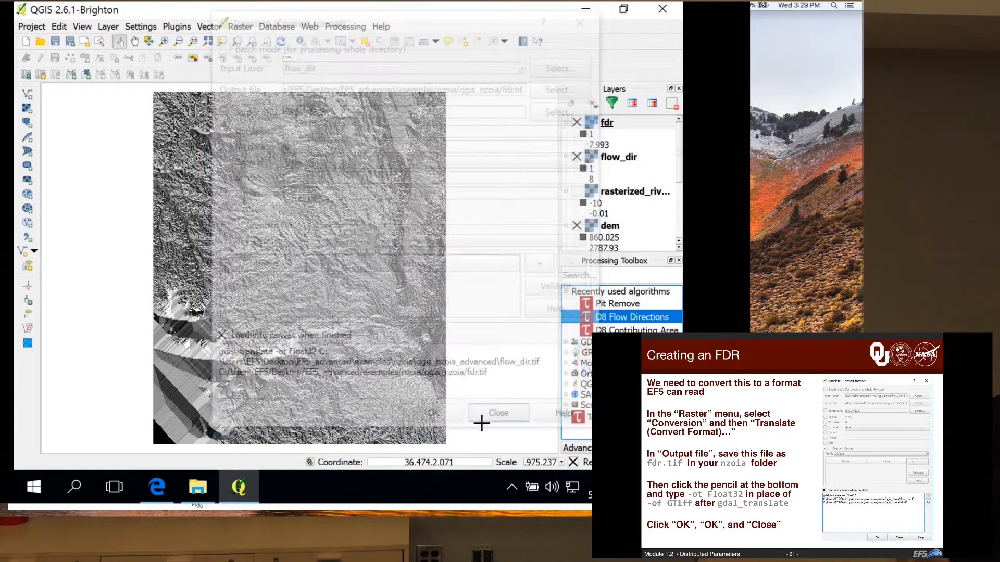
left_click(578, 159)
left_click(576, 156)
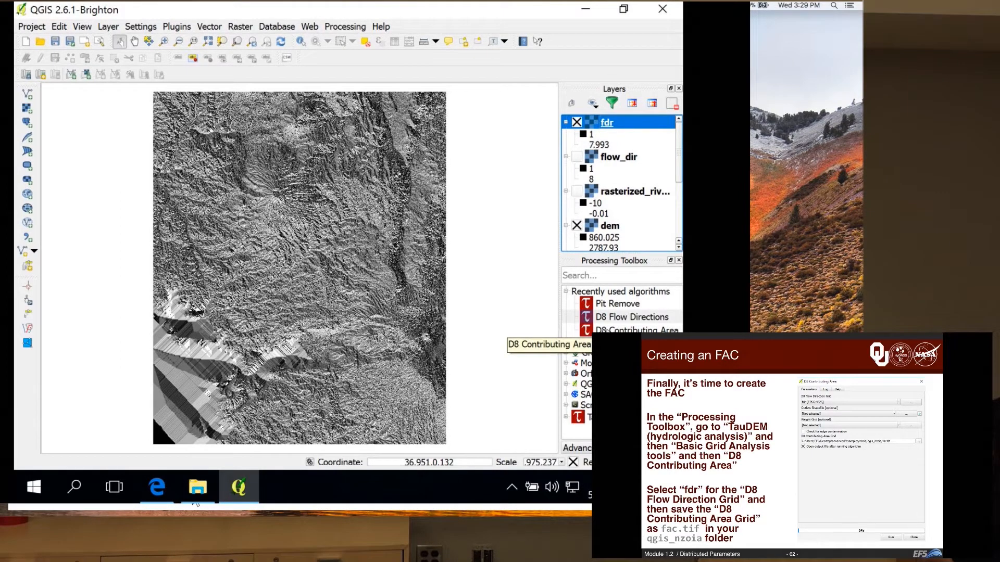
Step: Open TauDEM's D8 Contributing Area, choose fdr as the D8 Flow Direction Grid, and disable the edge contamination check
left_click(635, 330)
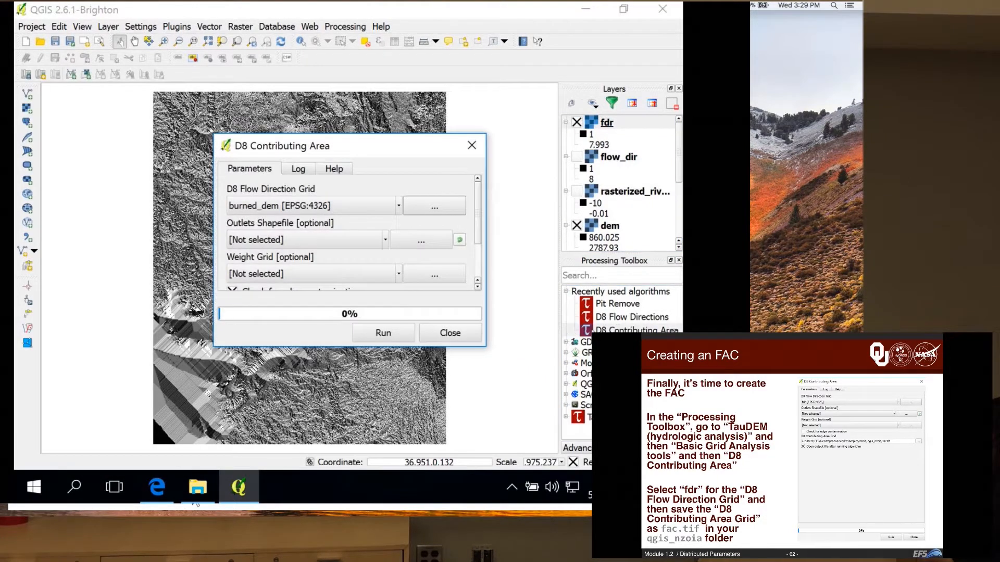
left_click_drag(486, 346, 583, 459)
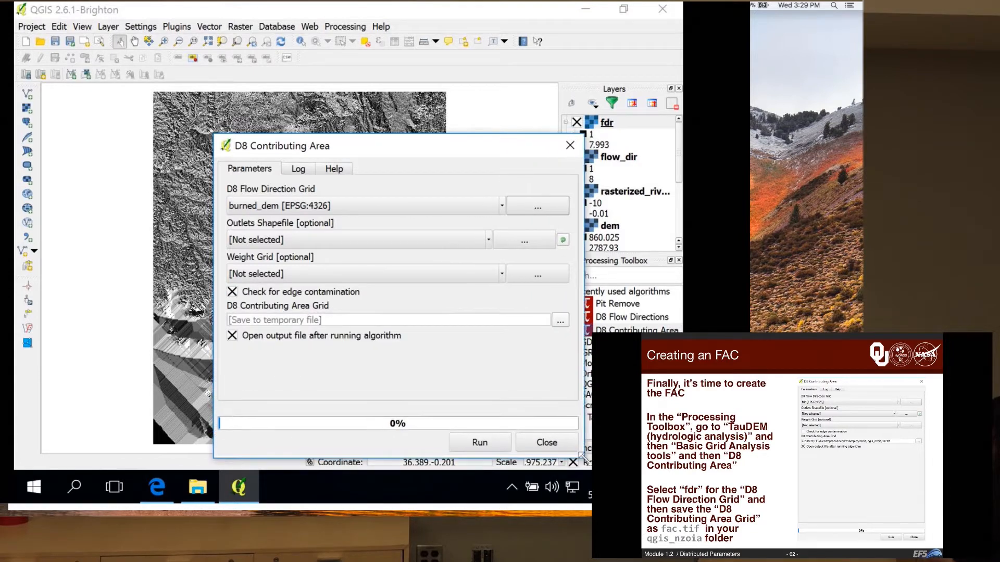
left_click_drag(511, 151, 476, 75)
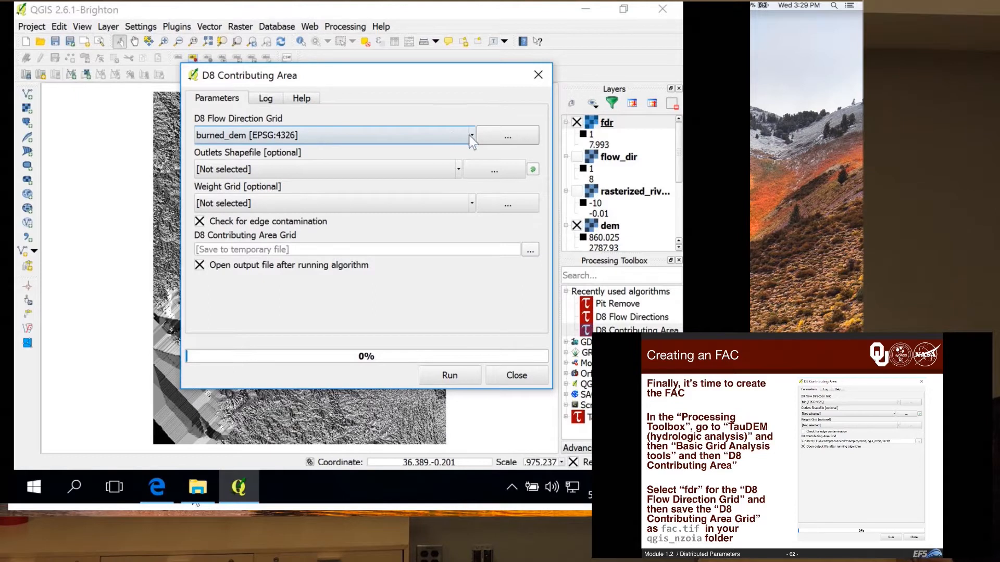
left_click(470, 136)
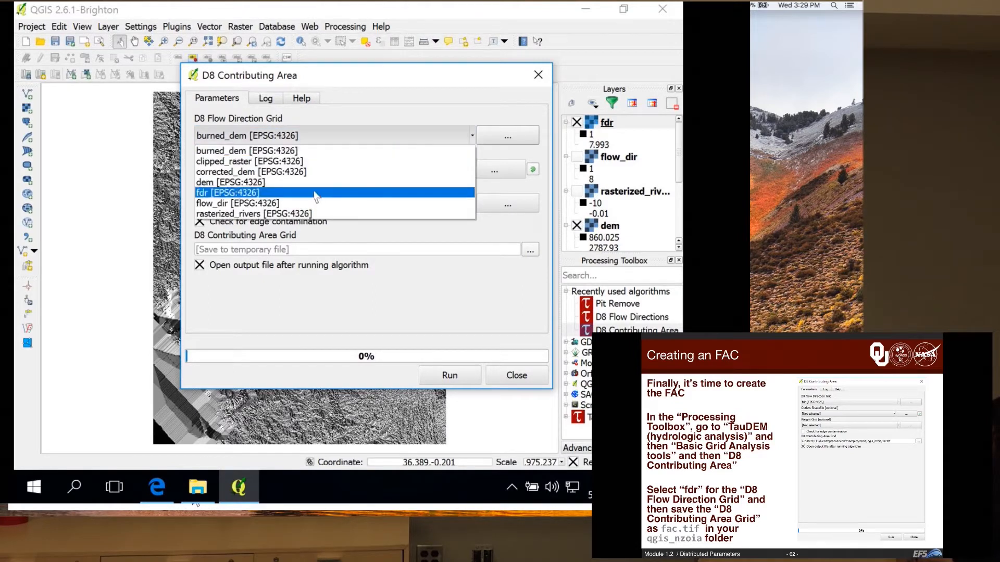
left_click(292, 189)
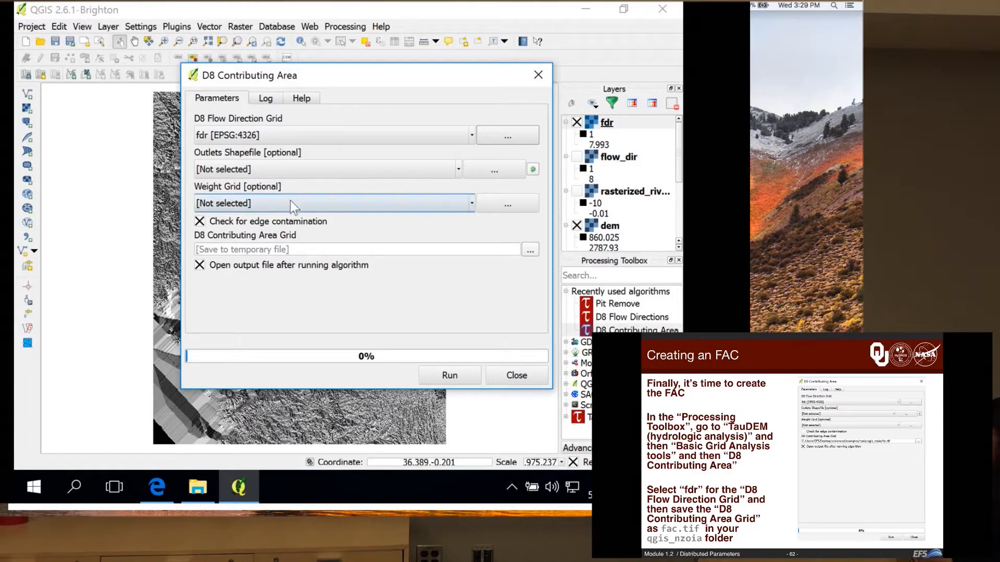
left_click(200, 222)
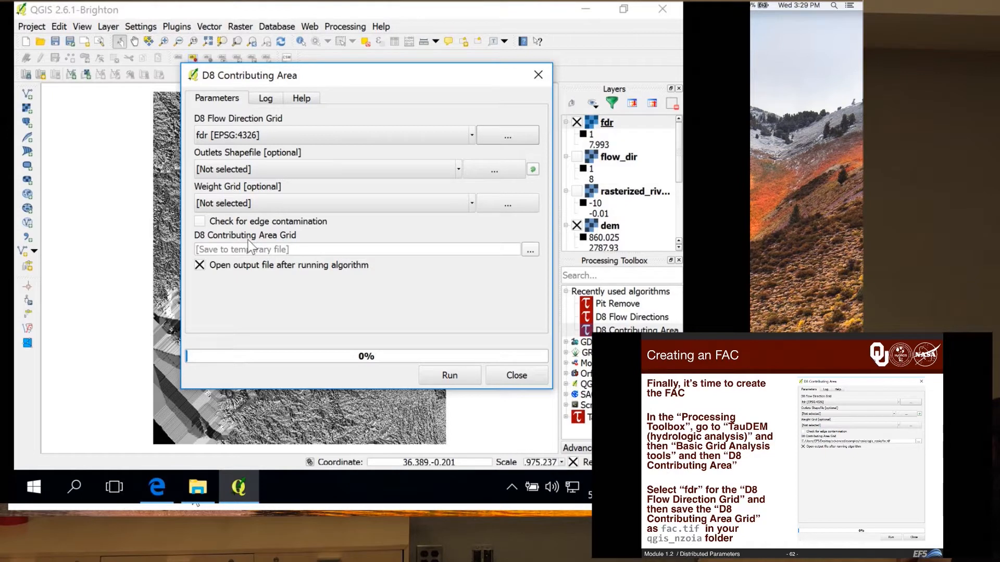
Step: Save the D8 Contributing Area Grid as fac.tif in the qgis_nzoia folder and run the algorithm
left_click(533, 249)
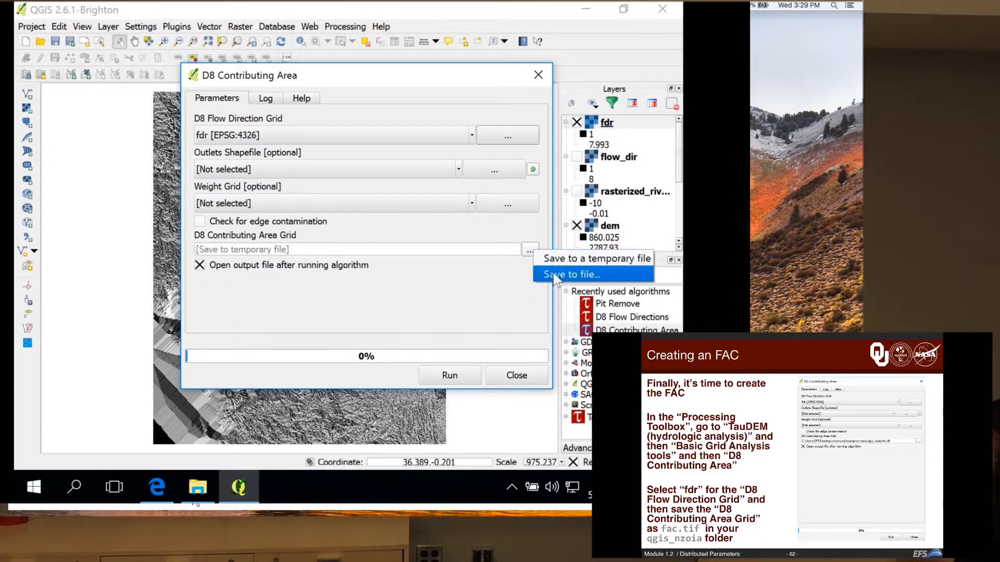
left_click(553, 273)
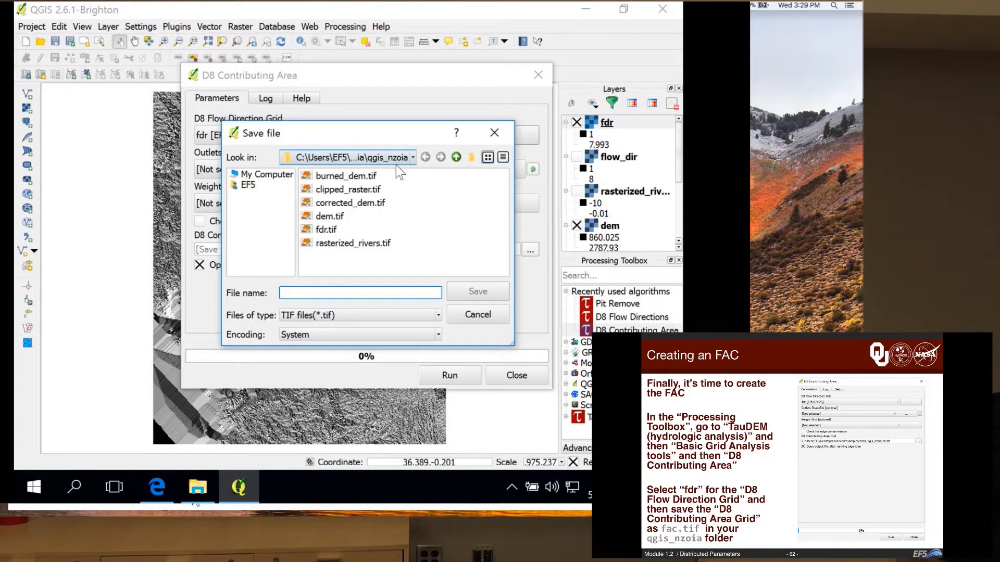
type("fac.tif")
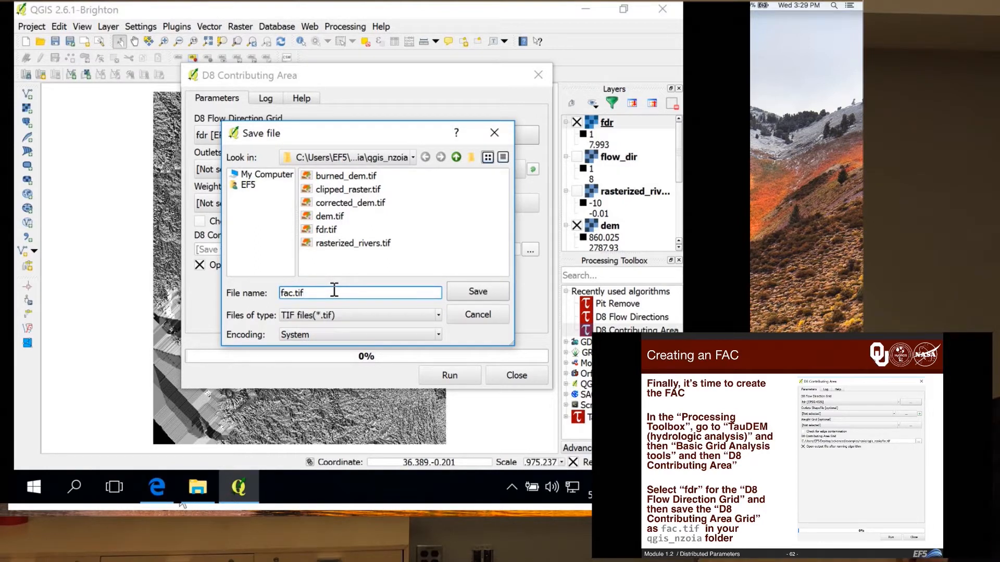
left_click(484, 294)
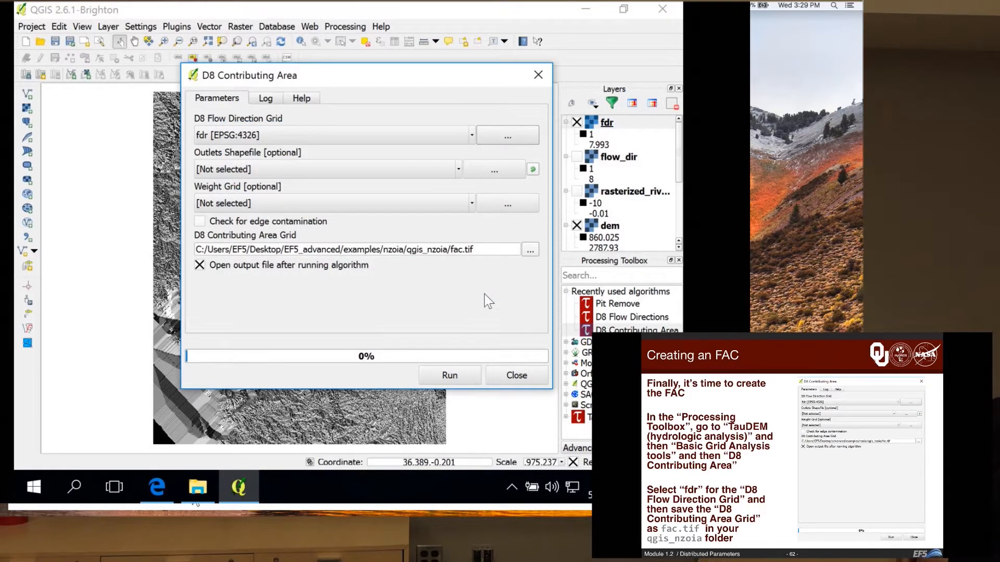
left_click(449, 376)
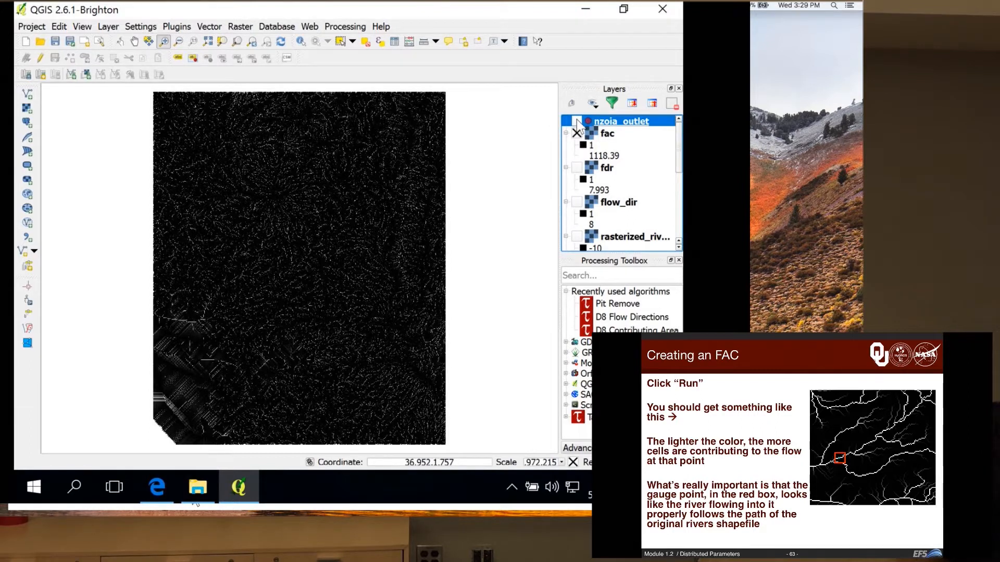
Step: Show the nzoia_outlet layer and examine how the fac river network runs past the outlet point
left_click(576, 120)
left_click(163, 42)
left_click_drag(188, 288, 242, 332)
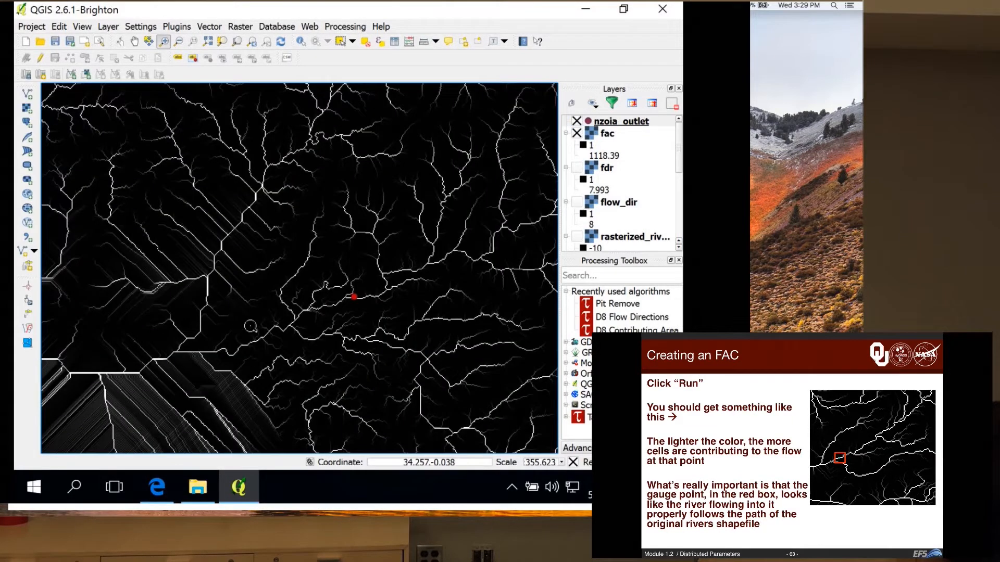
left_click_drag(267, 217, 461, 377)
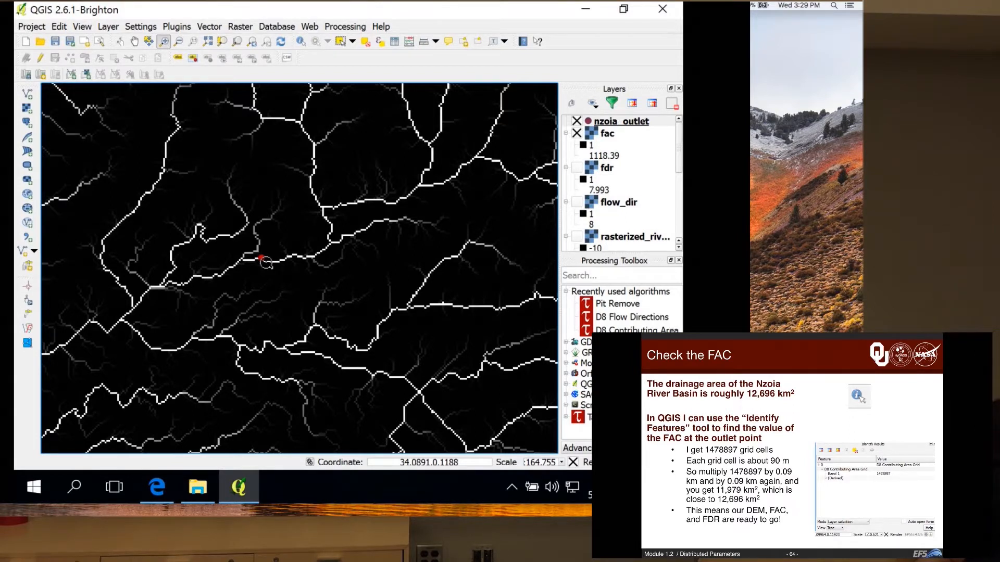
Step: Identify the fac layer's Band 1 value on the river cell at the nzoia_outlet point
left_click(301, 43)
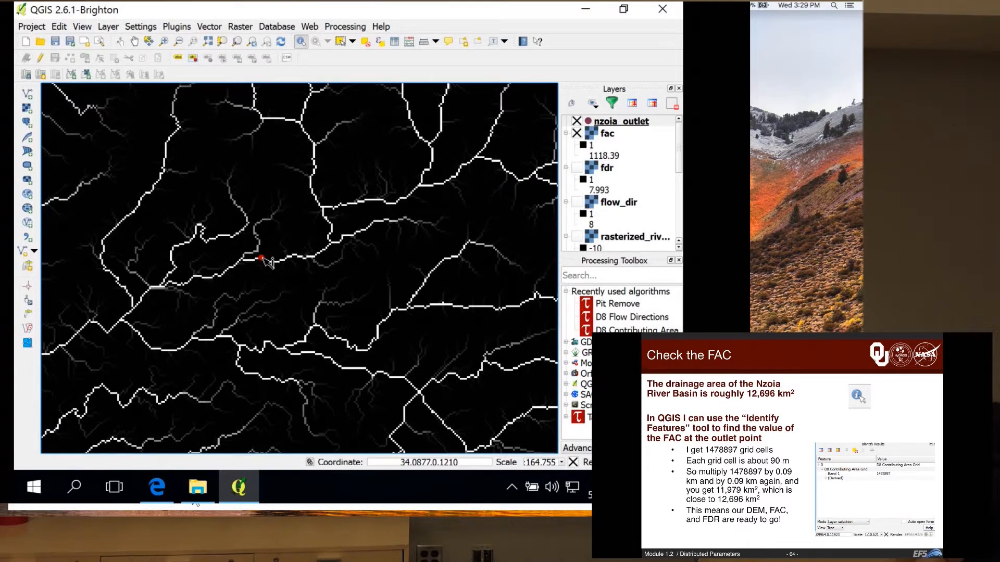
left_click(268, 262)
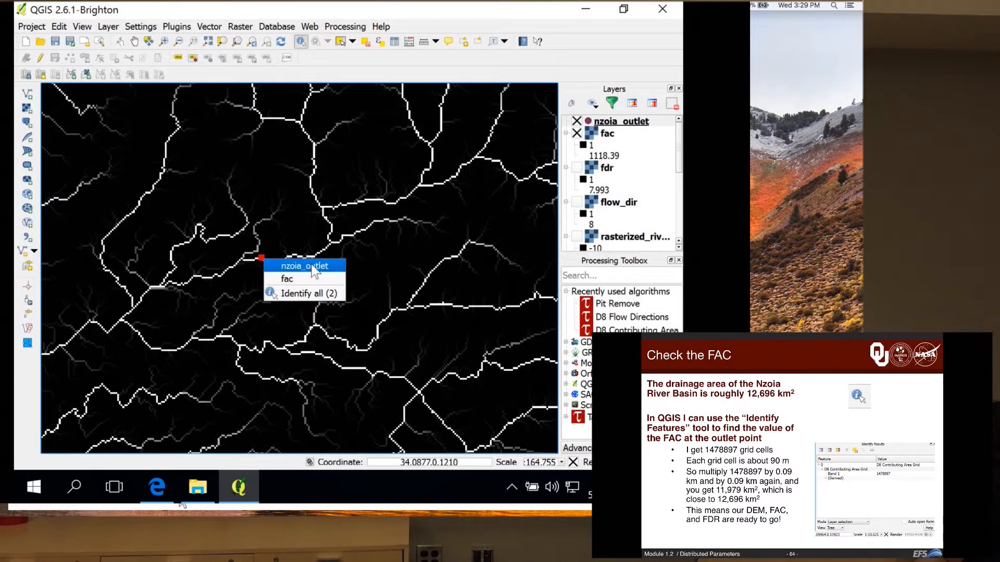
left_click(293, 281)
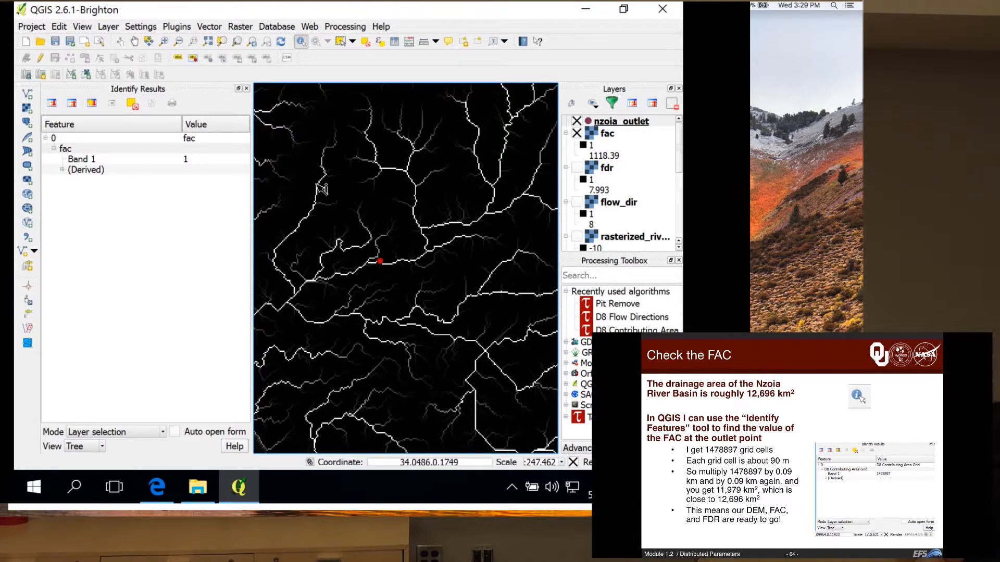
left_click(163, 42)
left_click_drag(361, 237, 393, 282)
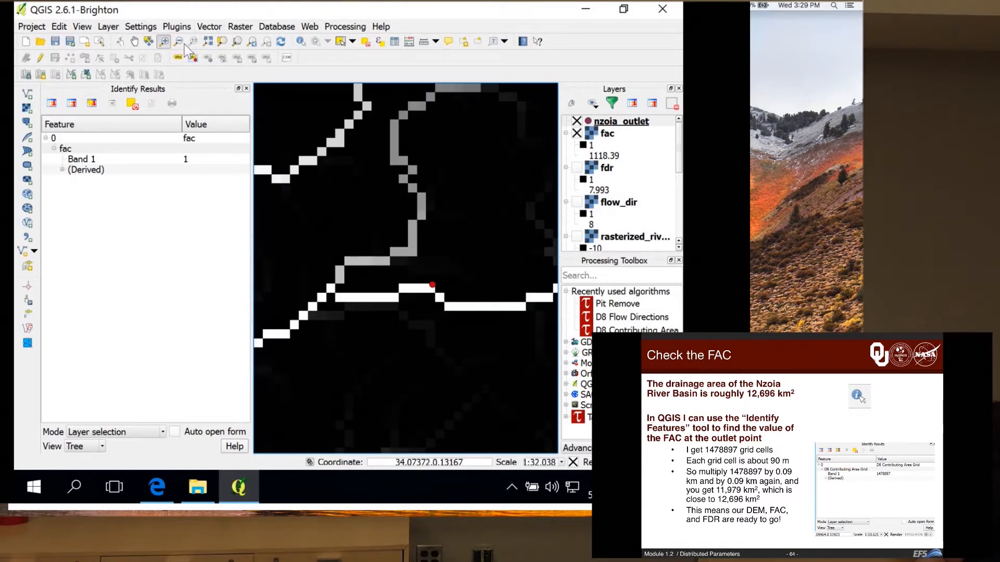
left_click(301, 41)
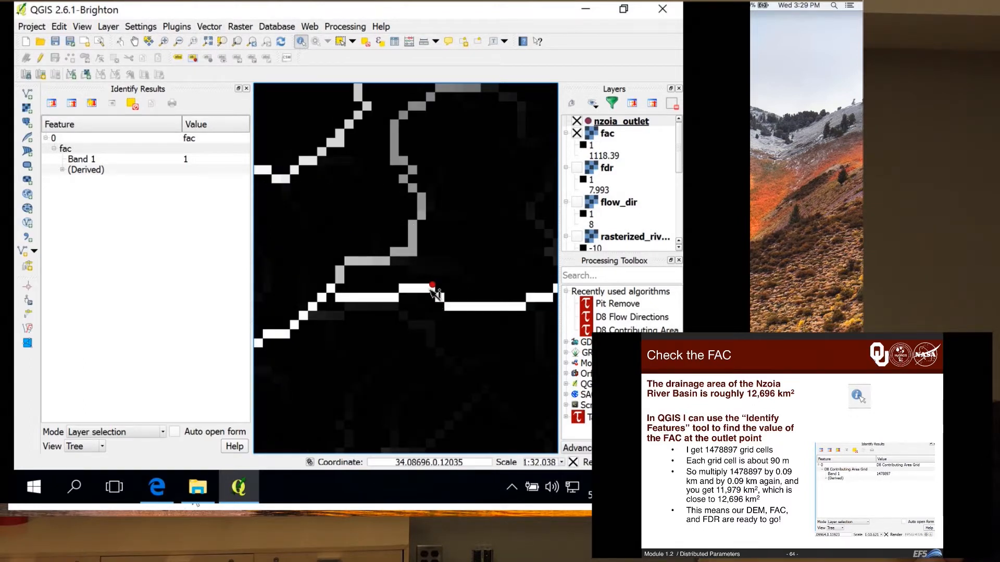
left_click(433, 289)
left_click(447, 309)
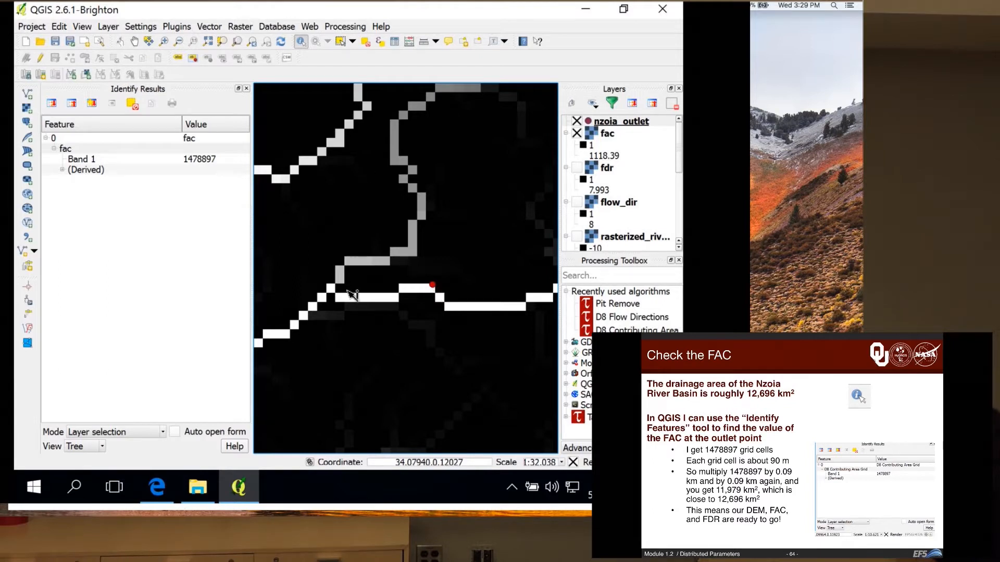
left_click(434, 293)
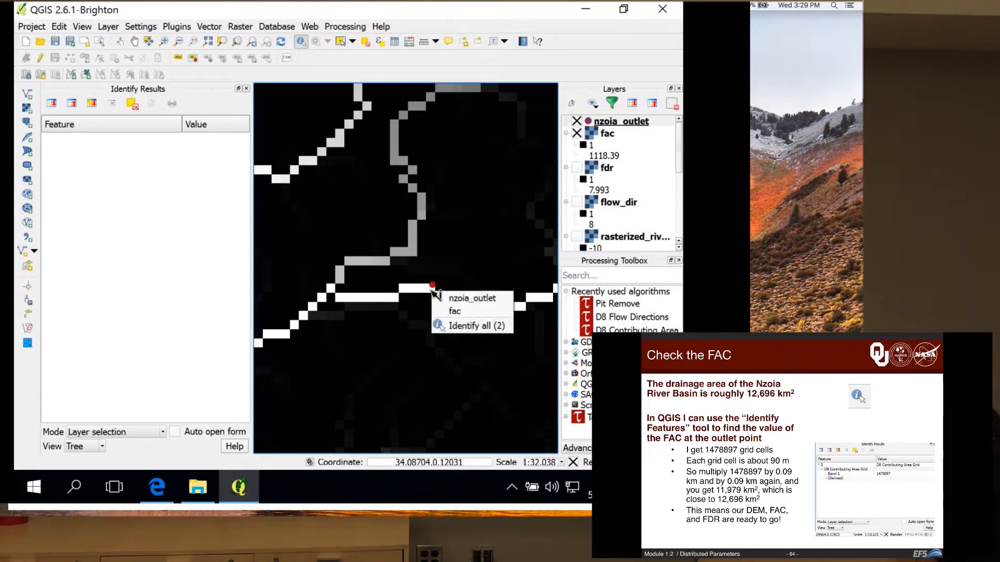
left_click(449, 312)
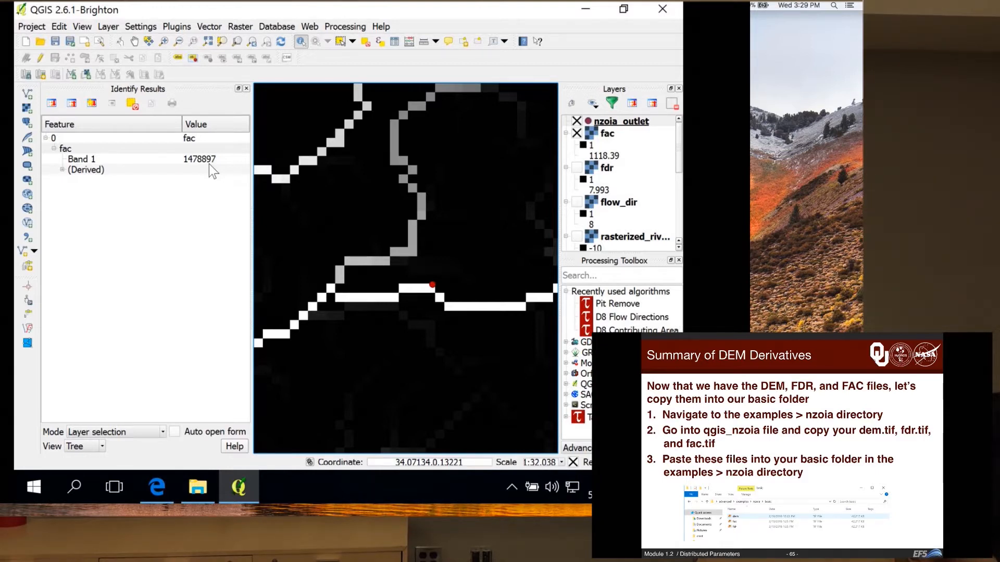
Step: Switch to File Explorer and copy the files from dem through fdr, including dem.tif.aux, fac and fac.tif.aux, in the qgis_nzoia_advanced folder
left_click(587, 11)
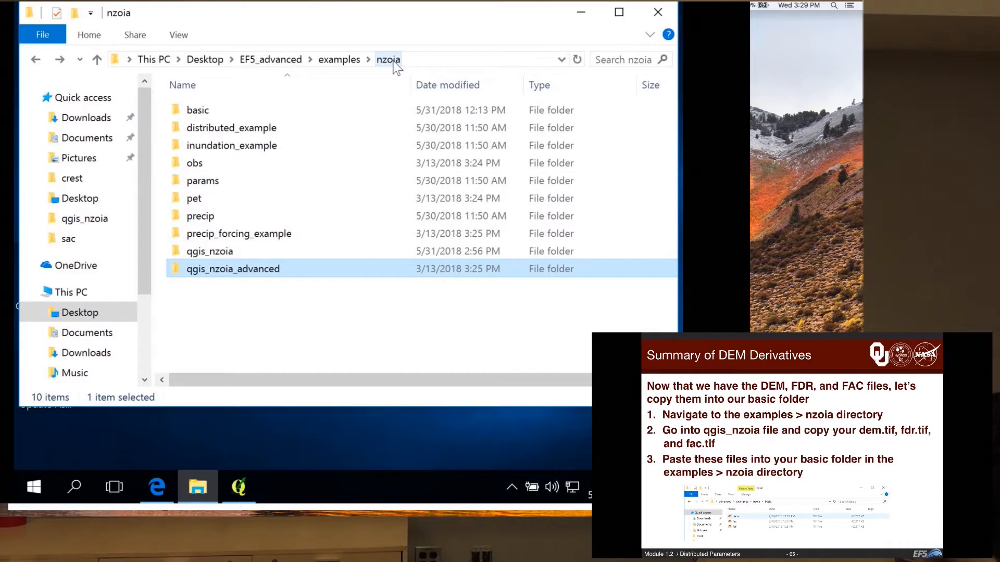
double_click(236, 267)
left_click(230, 233)
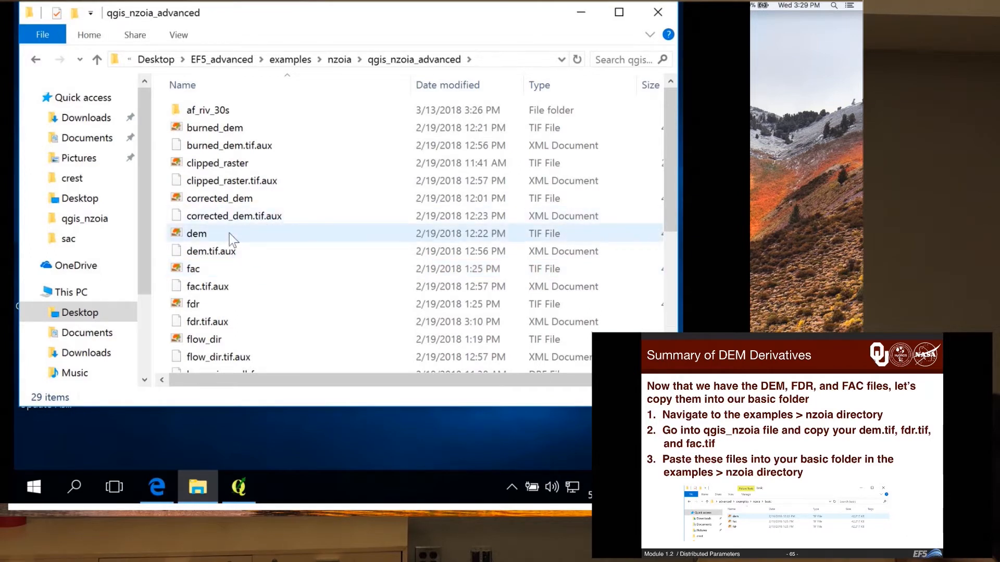
right_click(254, 261)
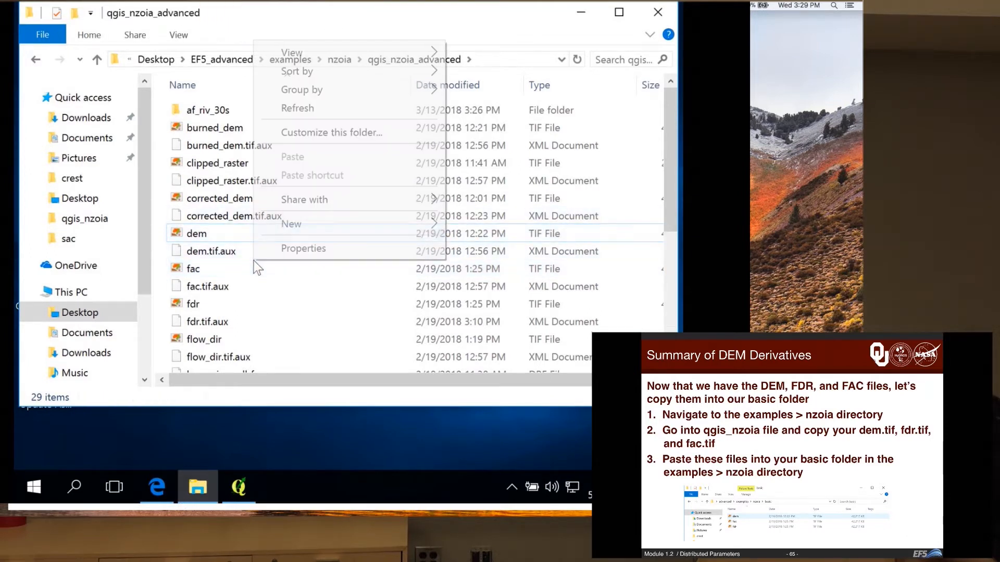
left_click(222, 229)
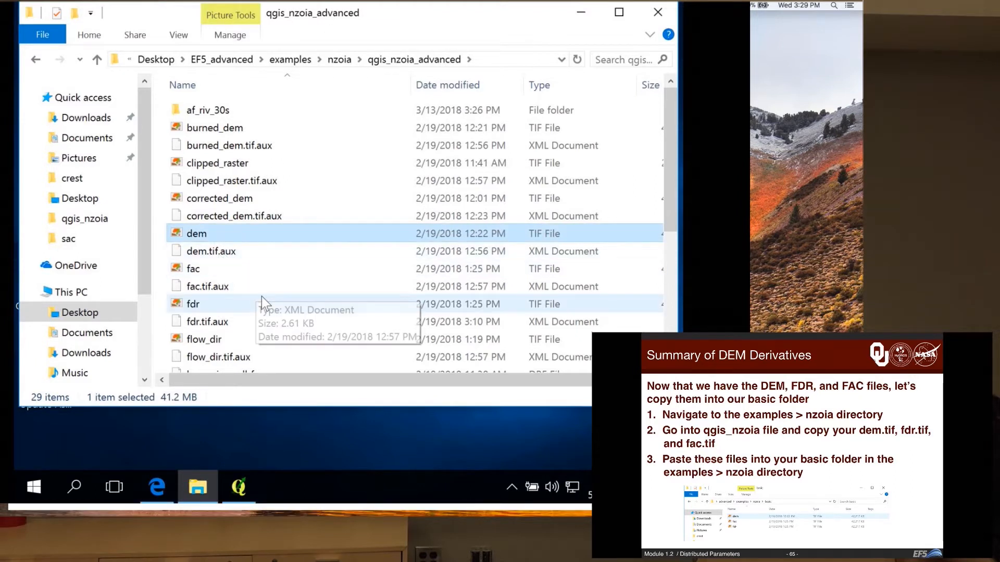
left_click(254, 274, "shift")
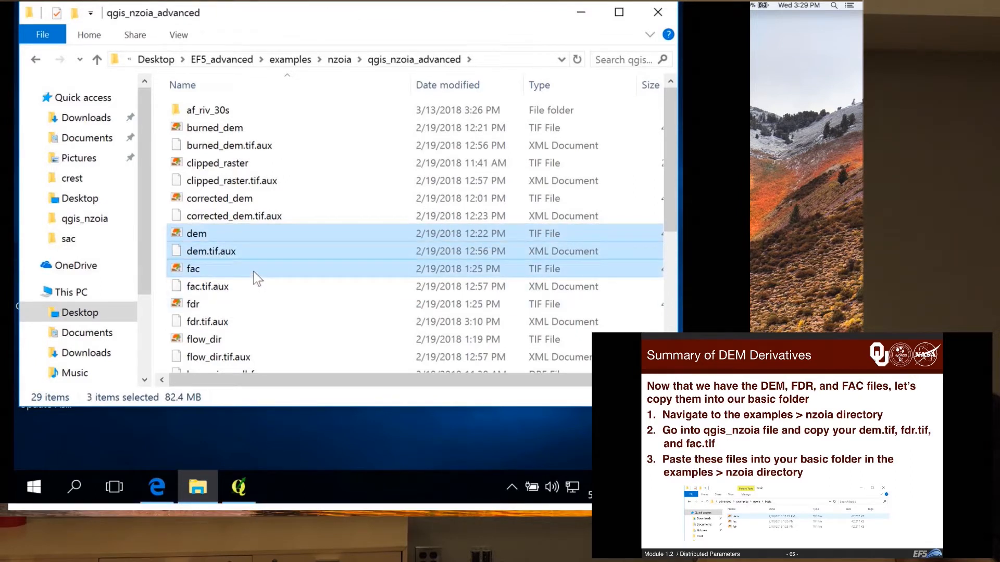
left_click(242, 306, "shift")
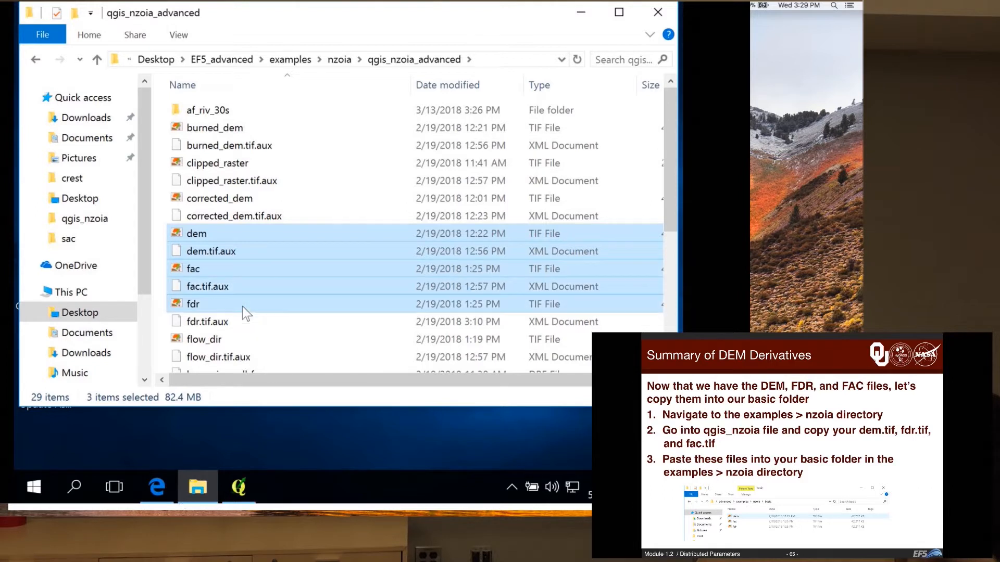
right_click(257, 268)
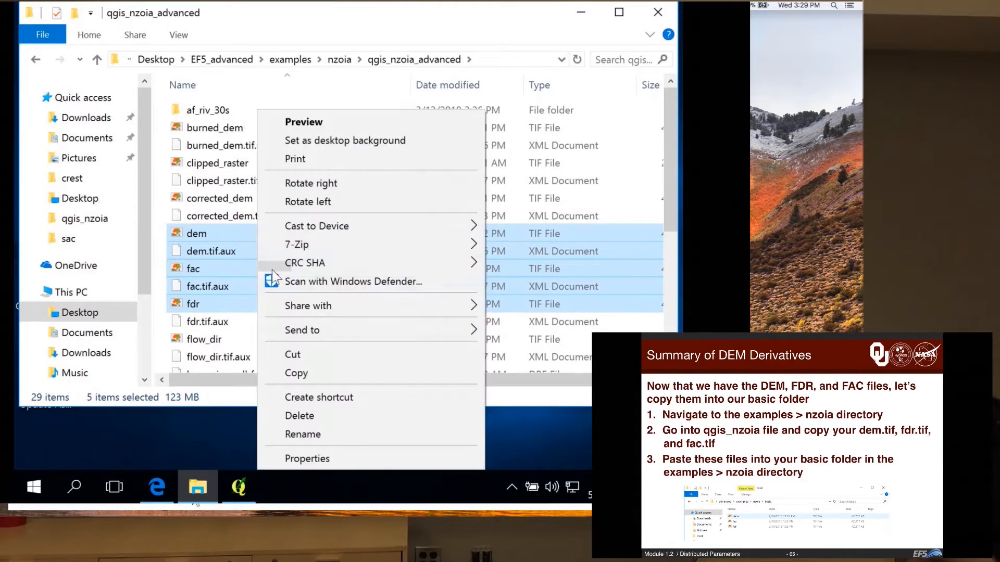
left_click(314, 373)
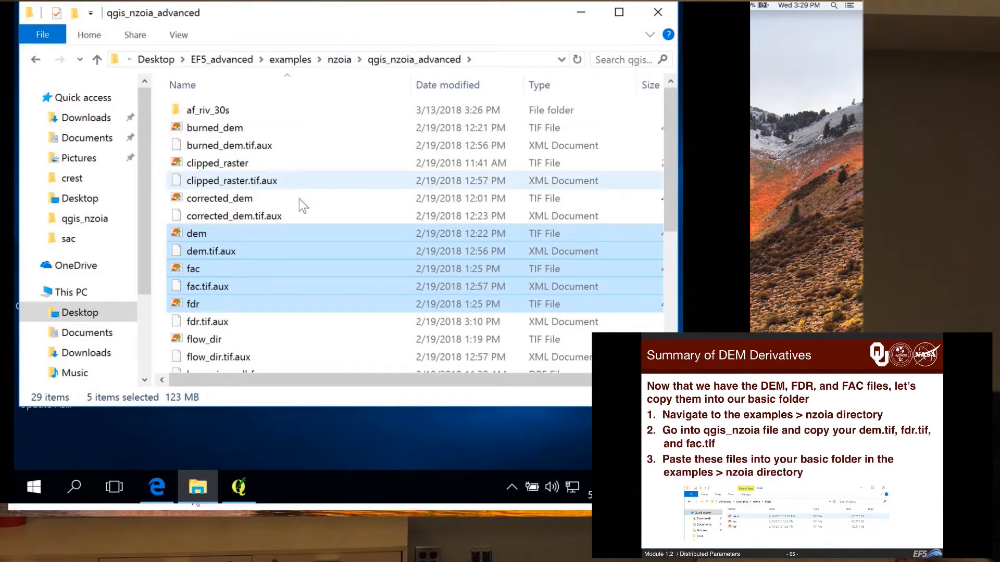
Step: Paste the copied DEM, FAC and FDR files into the basic folder under examples > nzoia
left_click(340, 60)
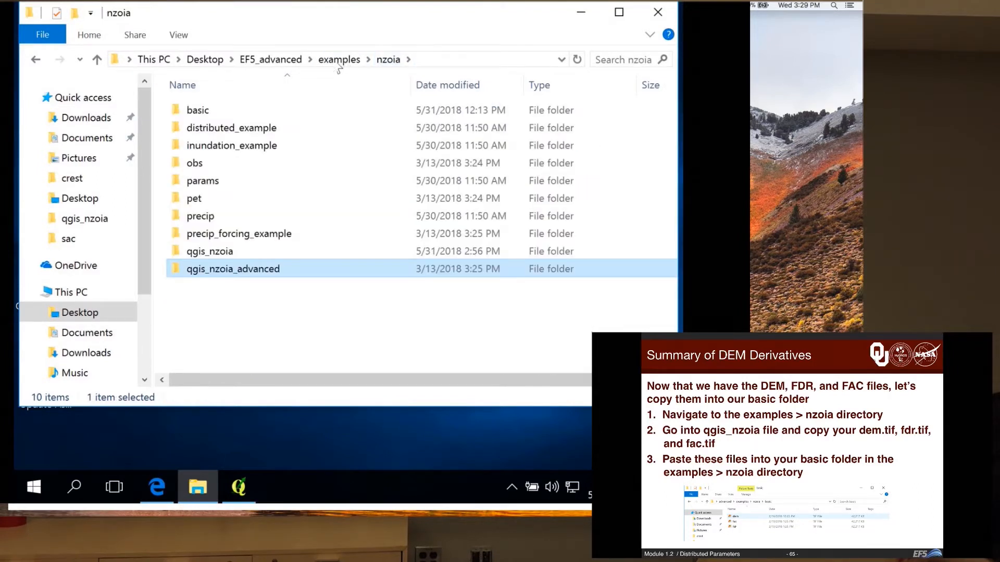
double_click(223, 107)
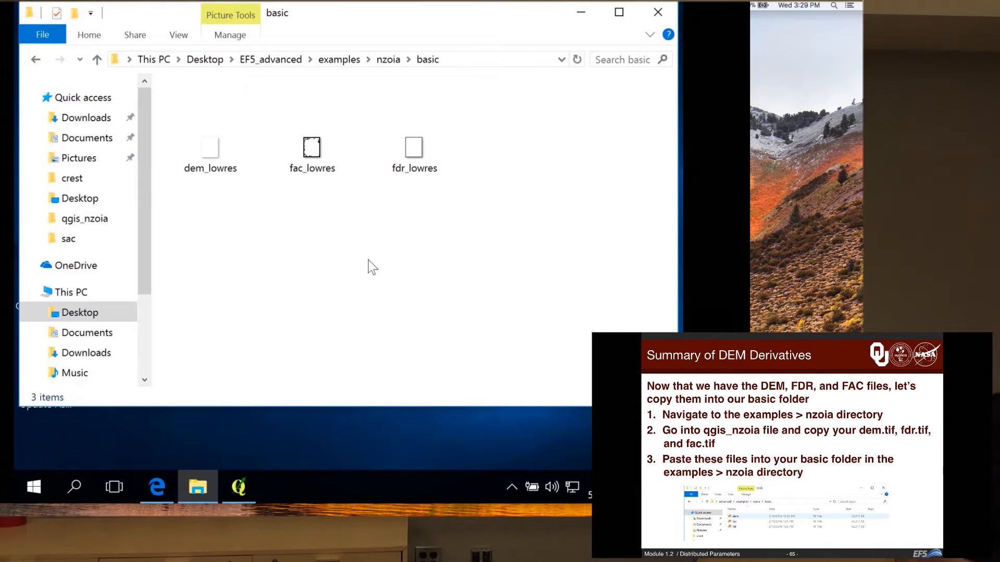
right_click(336, 271)
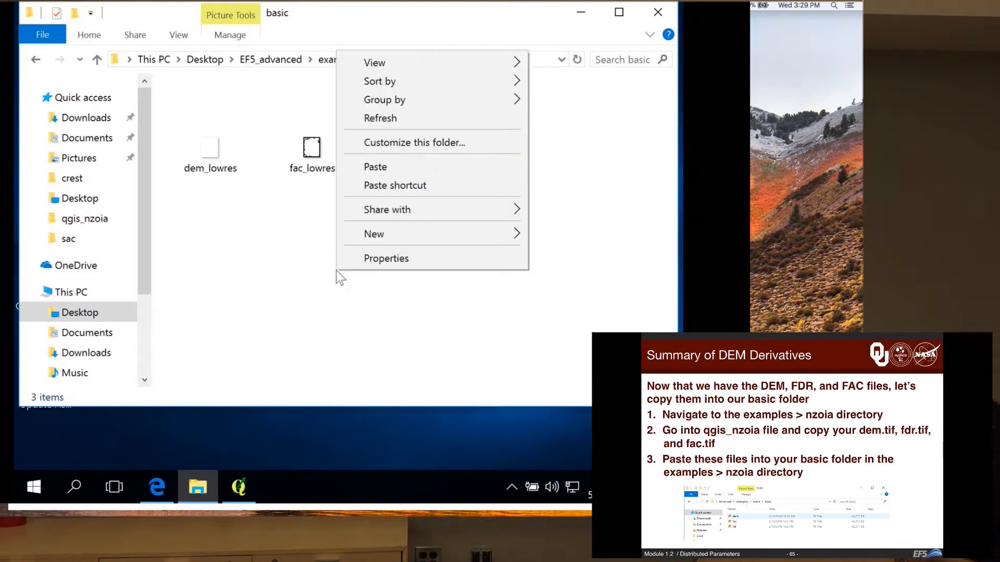
left_click(405, 166)
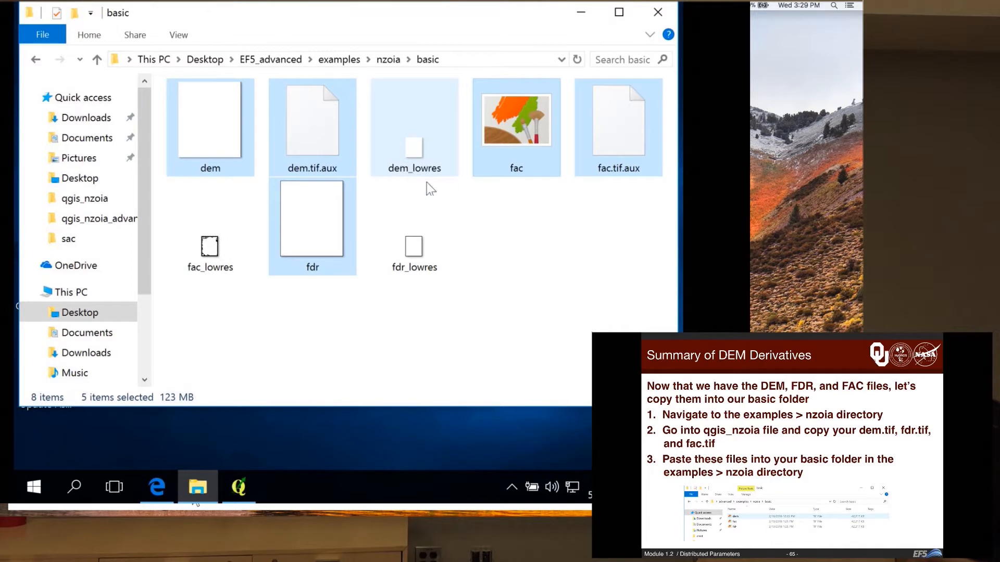
left_click(457, 233)
left_click(514, 229)
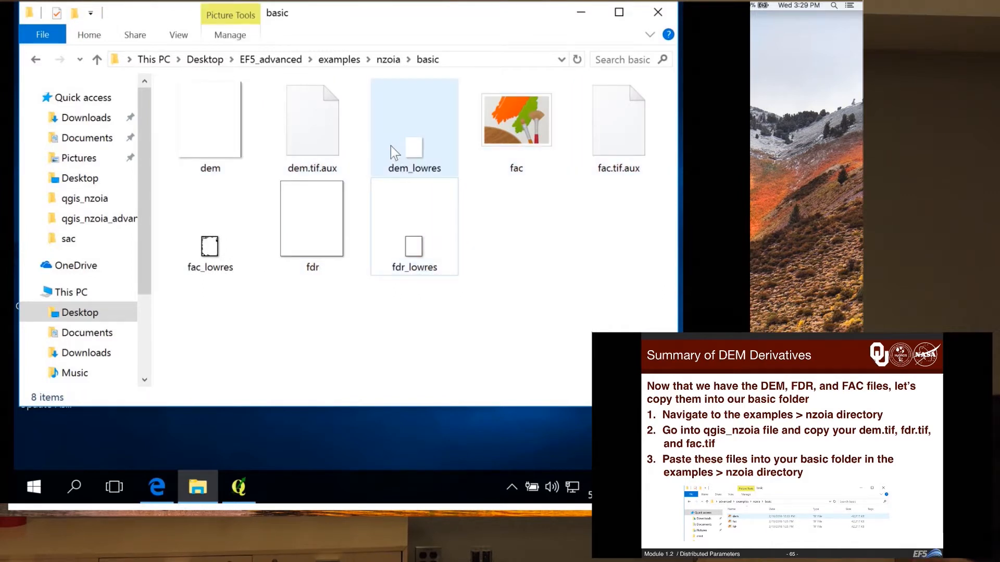
left_click(210, 191)
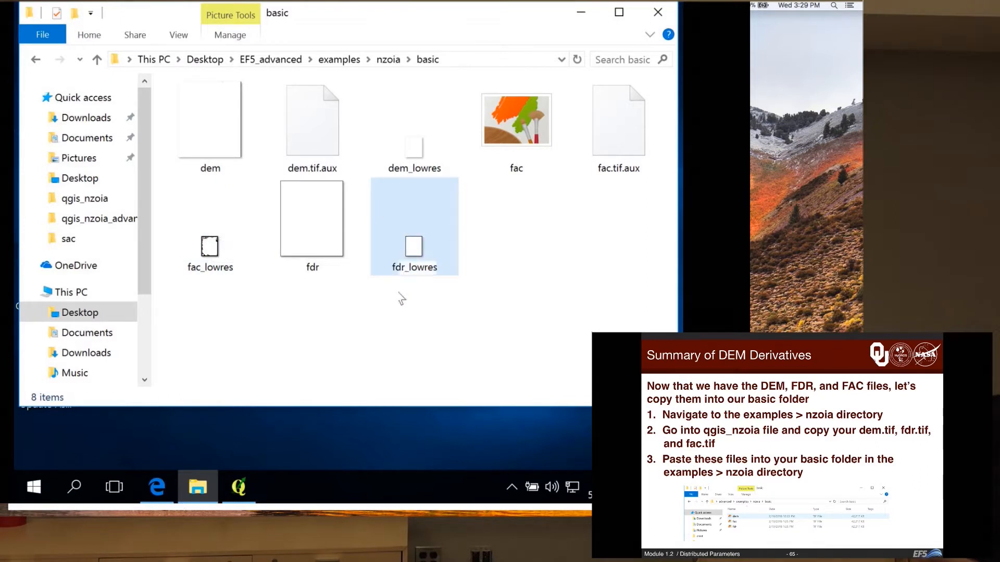
Step: Delete the auxiliary files dem.tif.aux and fac.tif.aux from the basic folder
left_click(323, 121)
right_click(326, 125)
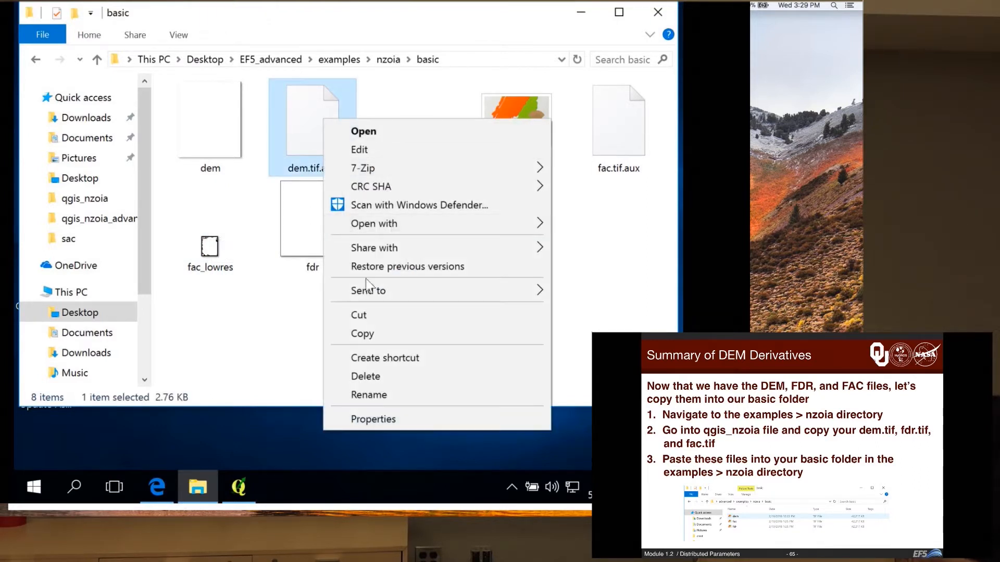
left_click(366, 377)
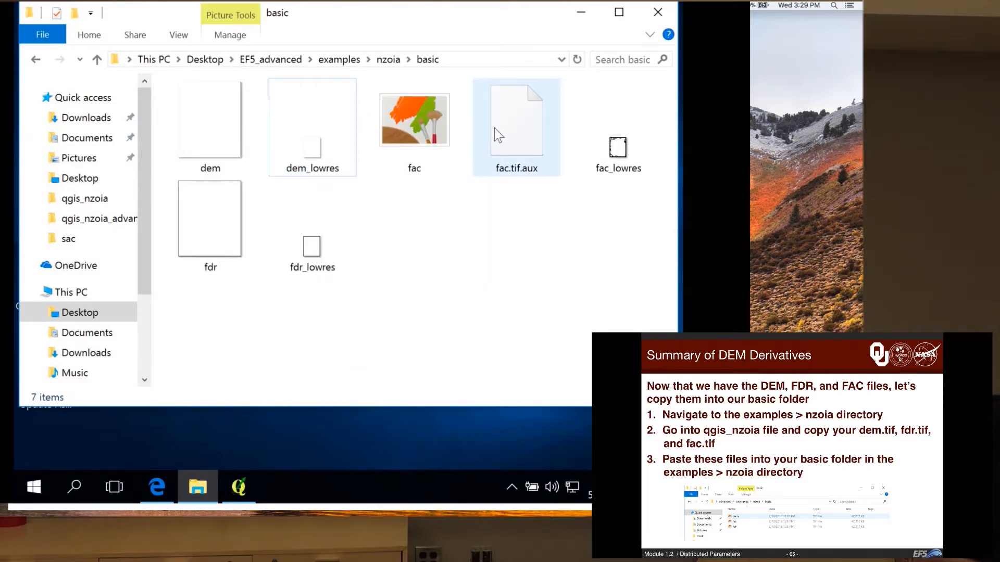
left_click(513, 131)
right_click(512, 130)
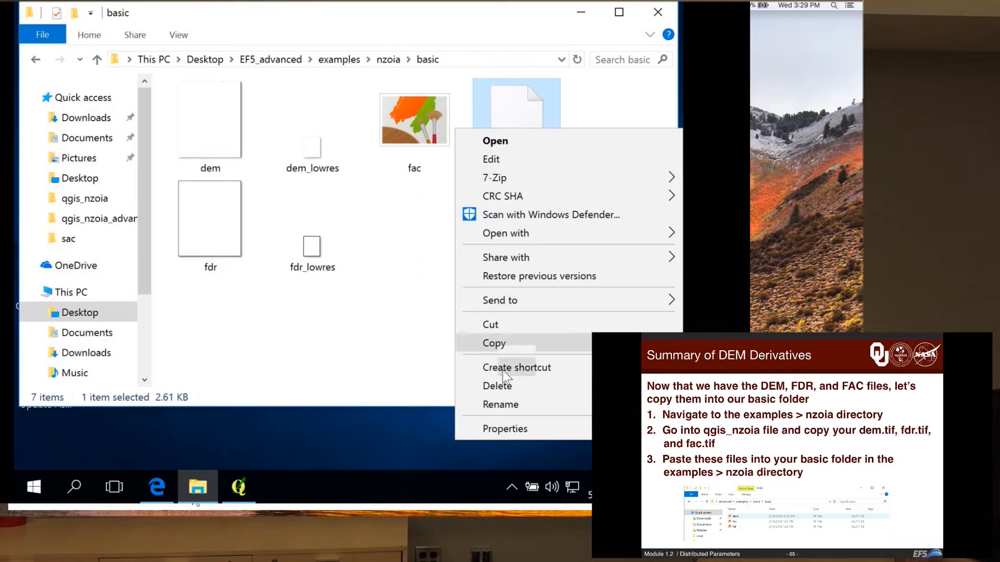
left_click(502, 385)
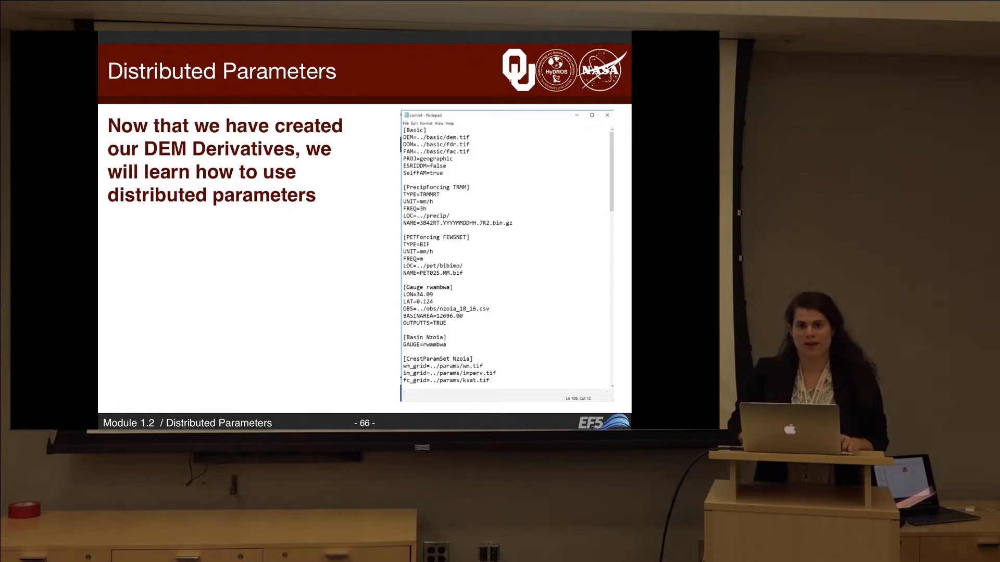
key("Right")
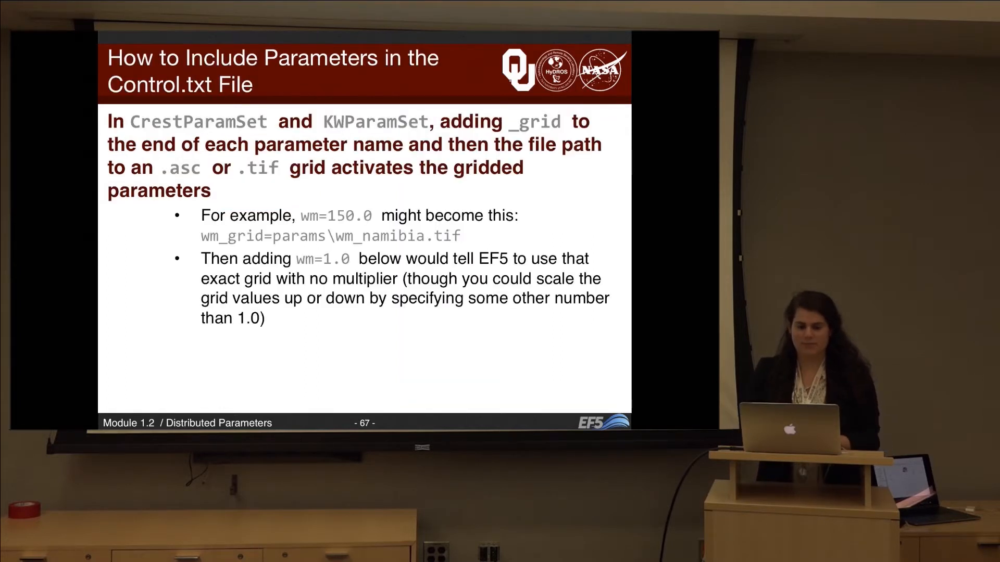